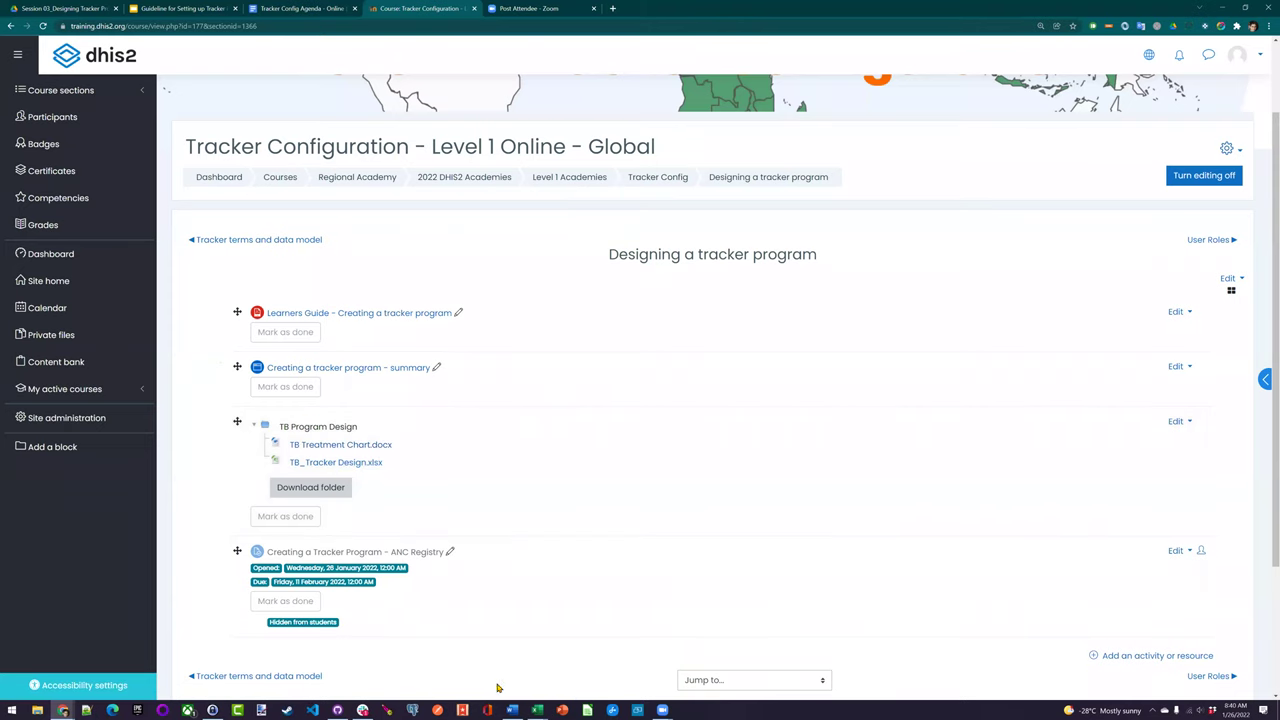
Bring up the Excel window previews from the taskbar.
mouse_move(537, 709)
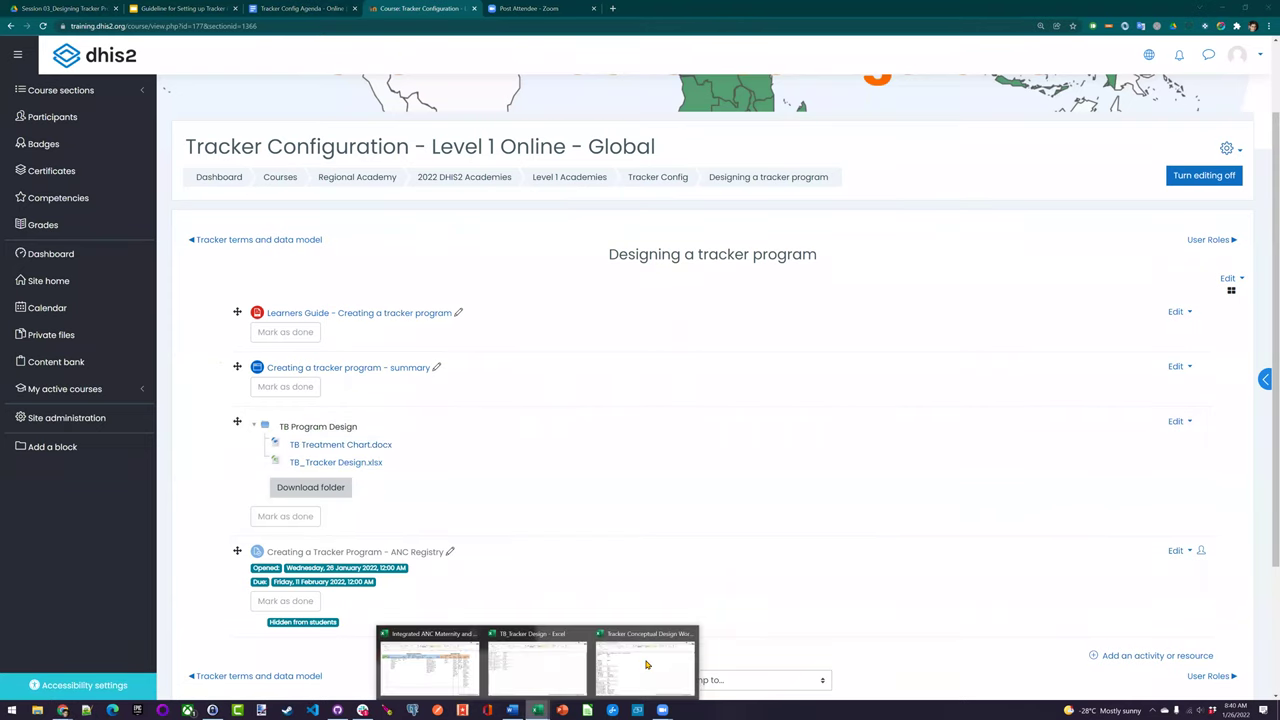
left_click(560, 679)
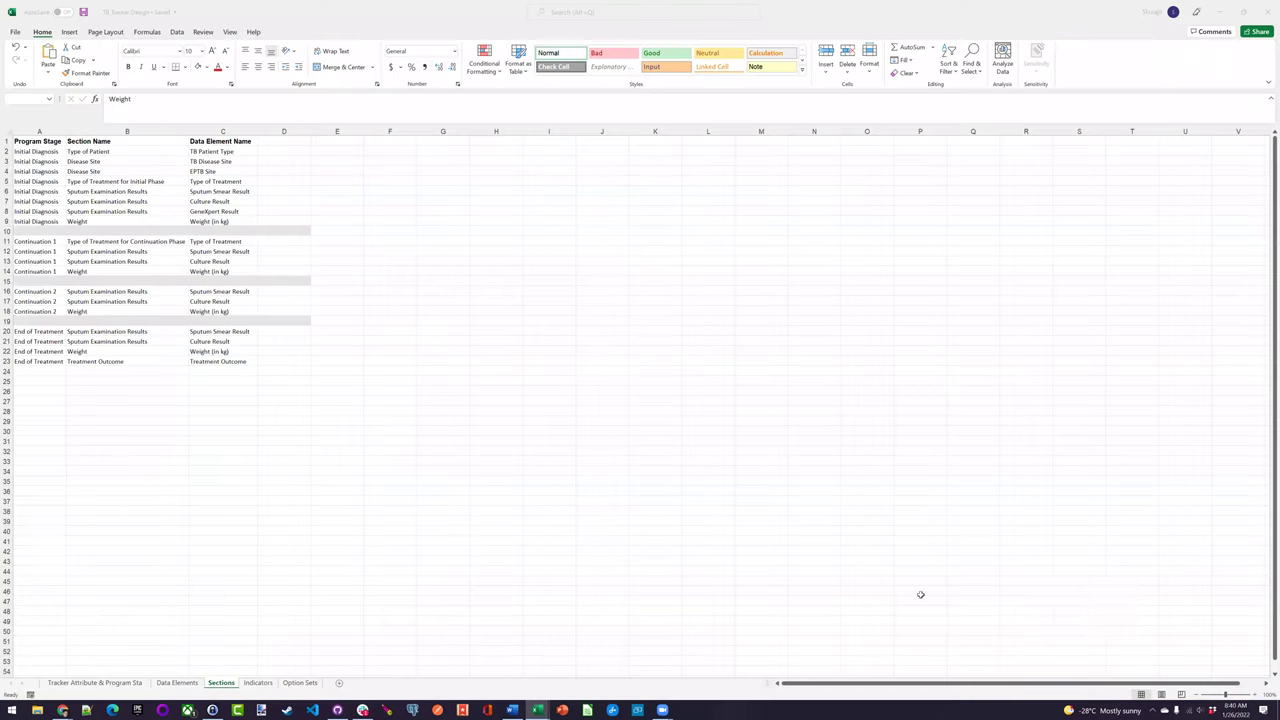
left_click(1256, 696)
left_click(1256, 696)
left_click(1256, 696)
left_click(1256, 696)
left_click(1256, 696)
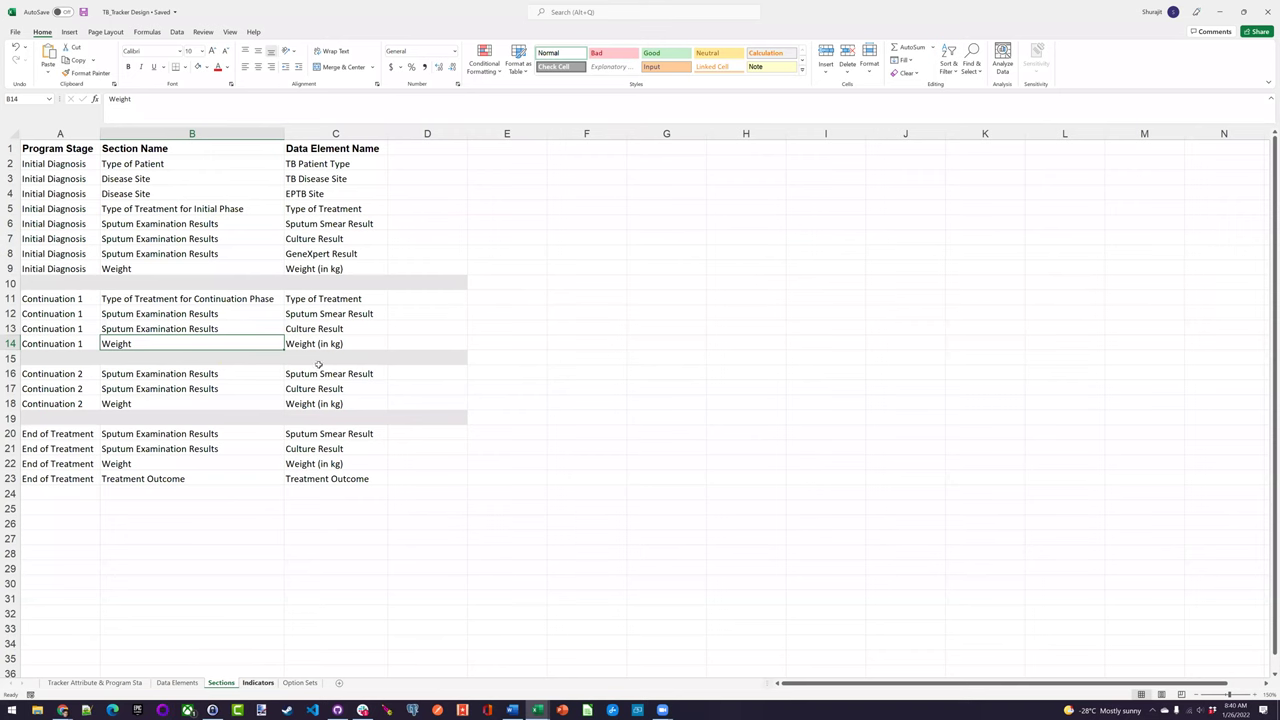
left_click(98, 683)
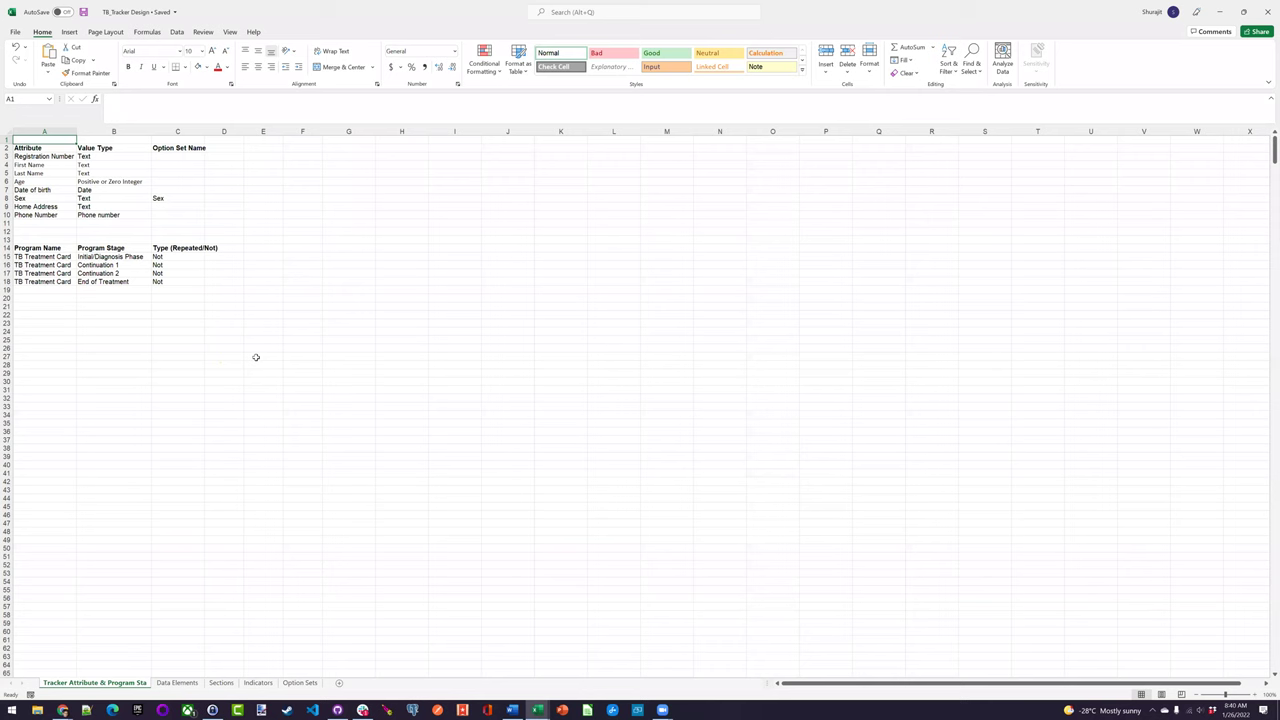
left_click(1257, 694)
left_click(1257, 694)
left_click(1257, 694)
left_click(1257, 694)
left_click(1257, 694)
left_click(1257, 694)
left_click(1257, 694)
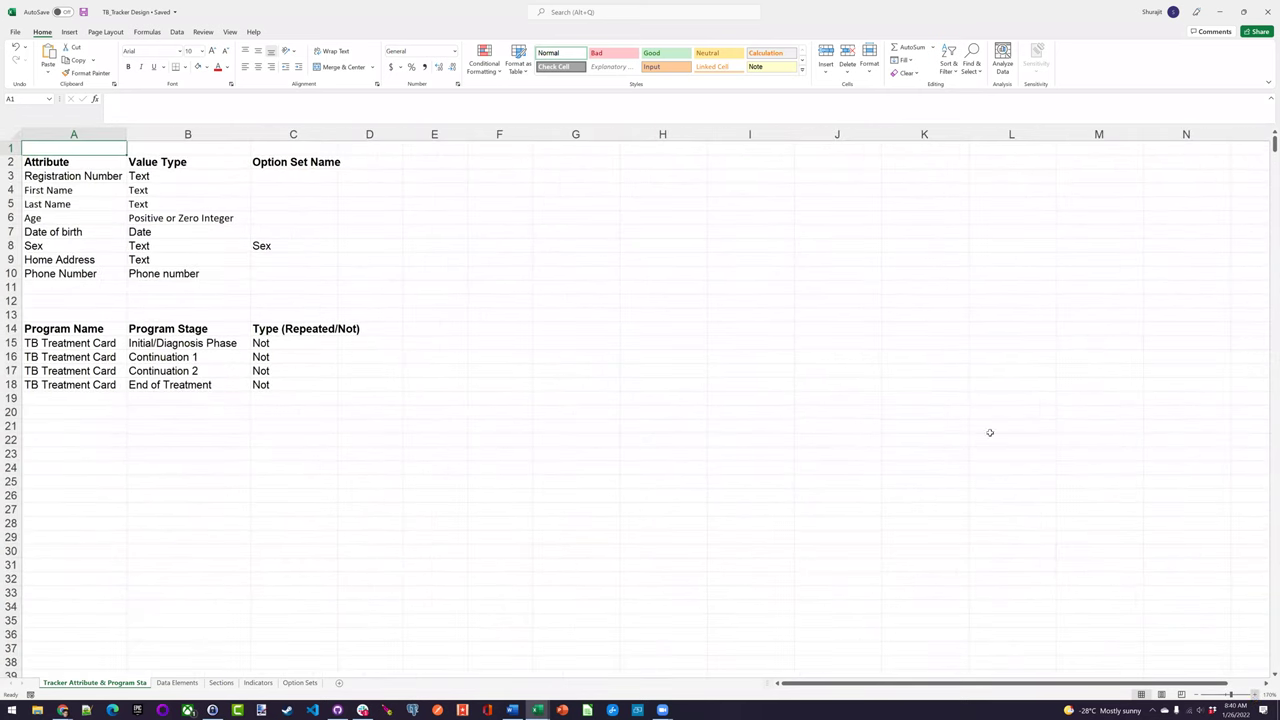
scroll(990, 432, "up", 1, "ctrl")
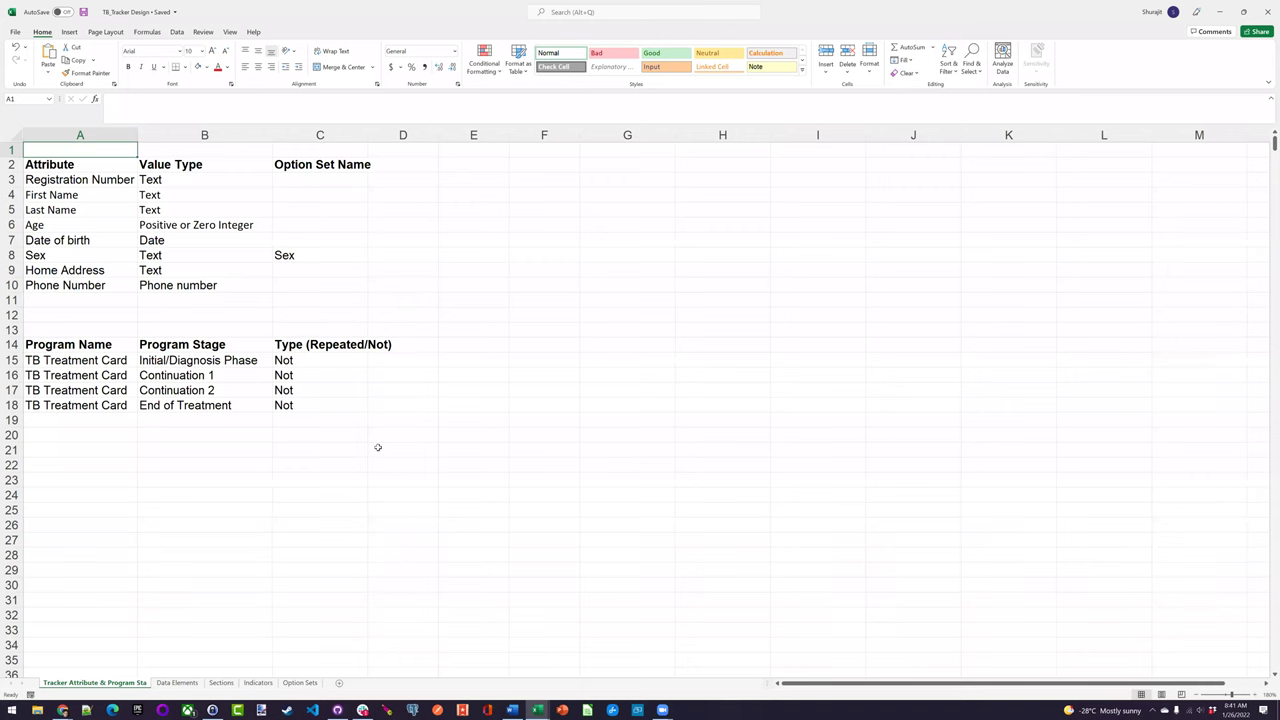
left_click(178, 682)
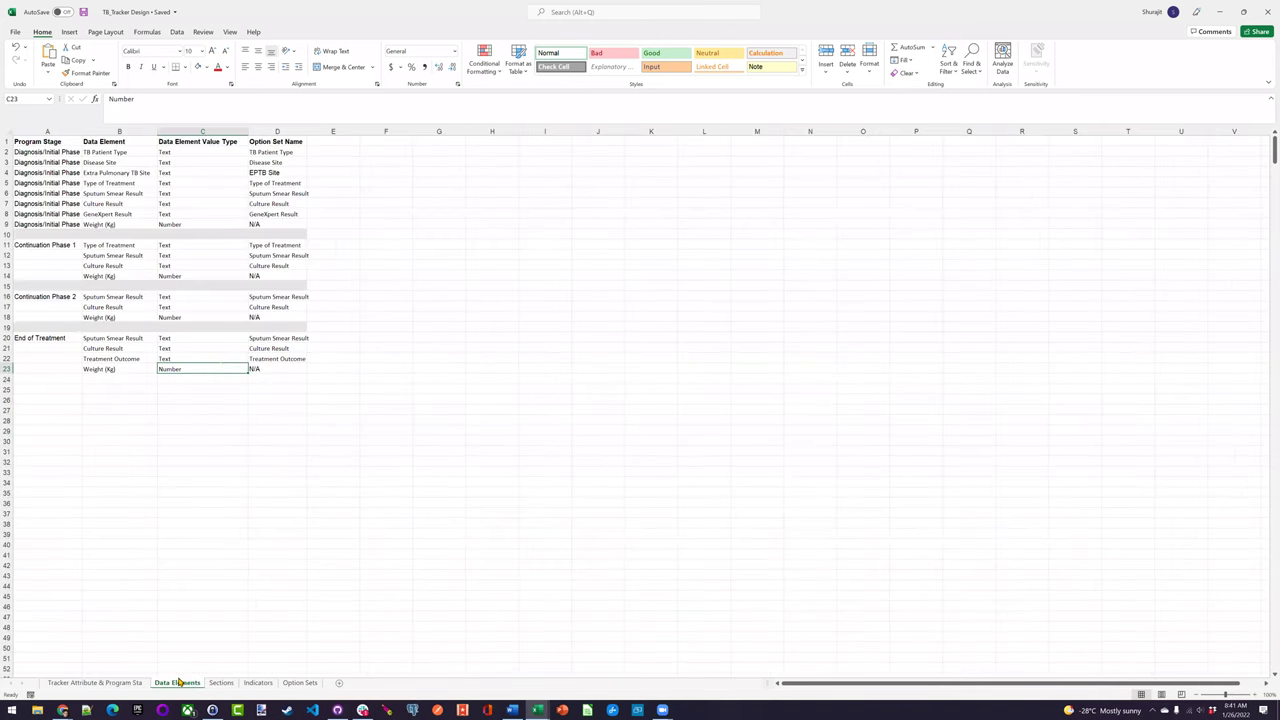
left_click(1257, 694)
left_click(1257, 694)
left_click(1257, 694)
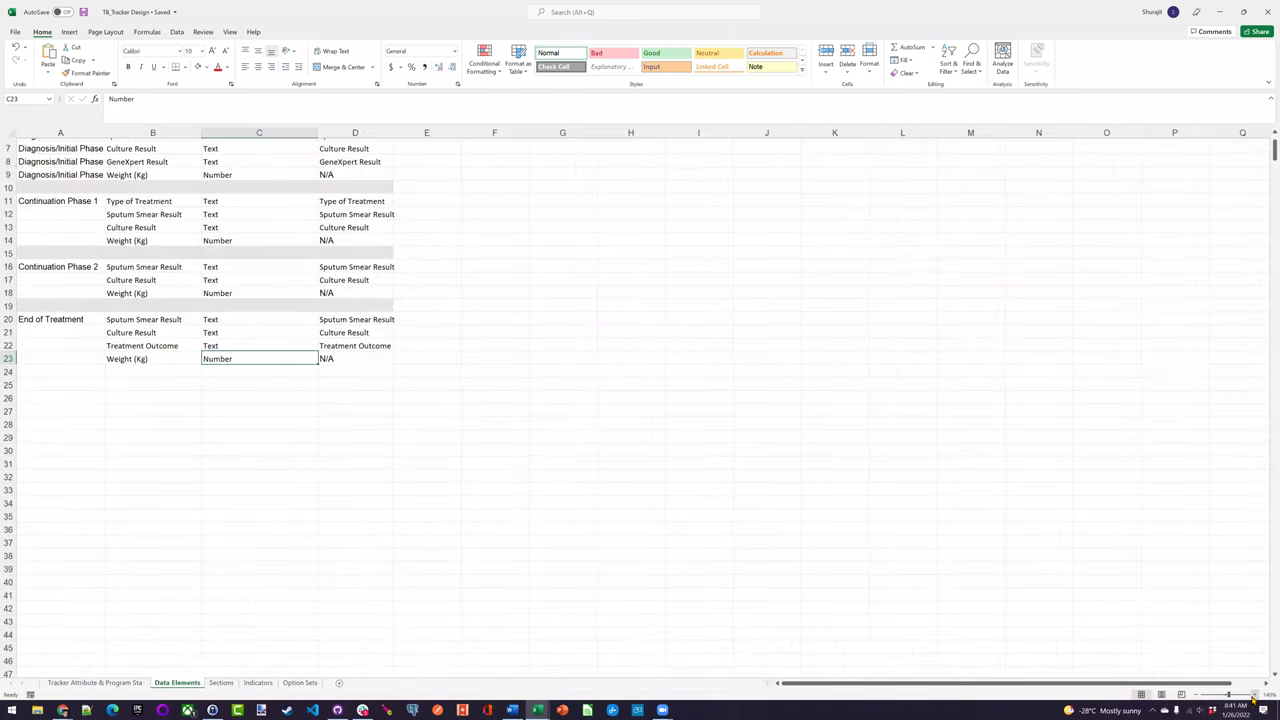
scroll(546, 417, "up", 2, "ctrl")
scroll(546, 412, "up", 3)
left_click(1220, 12)
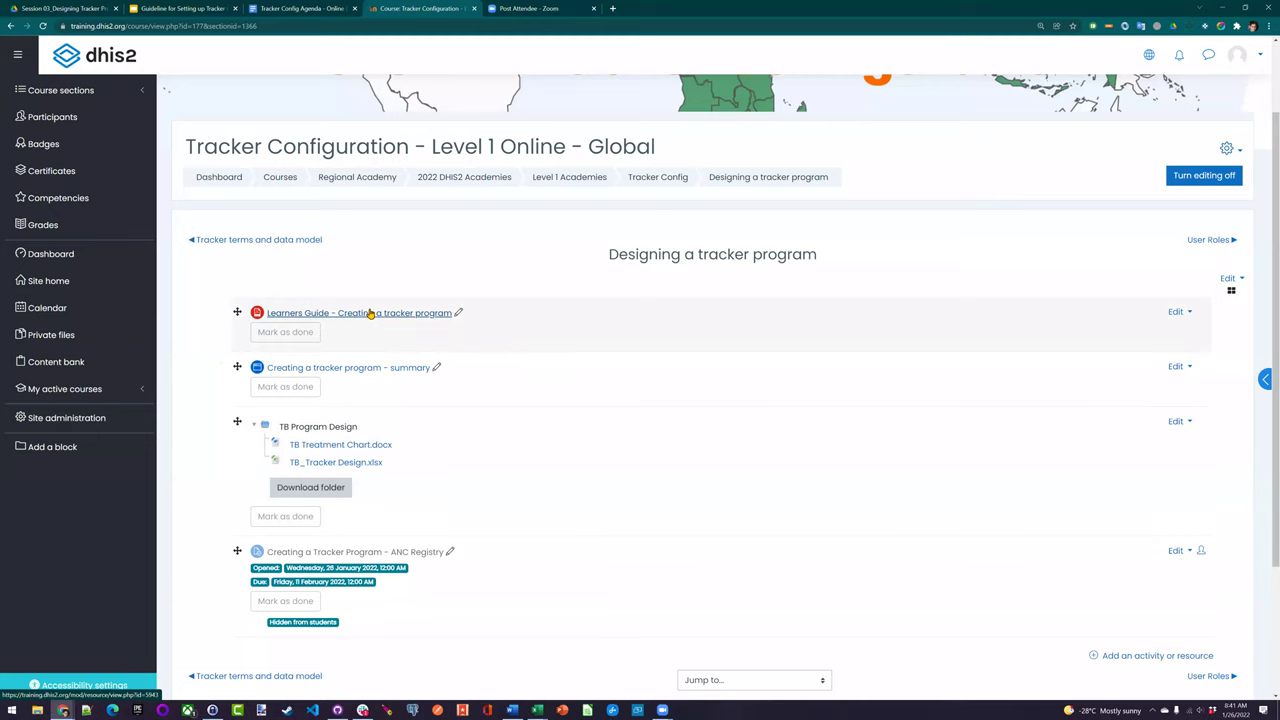
Open the Learners Guide PDF and scroll to its Exercise Overview.
left_click(370, 313)
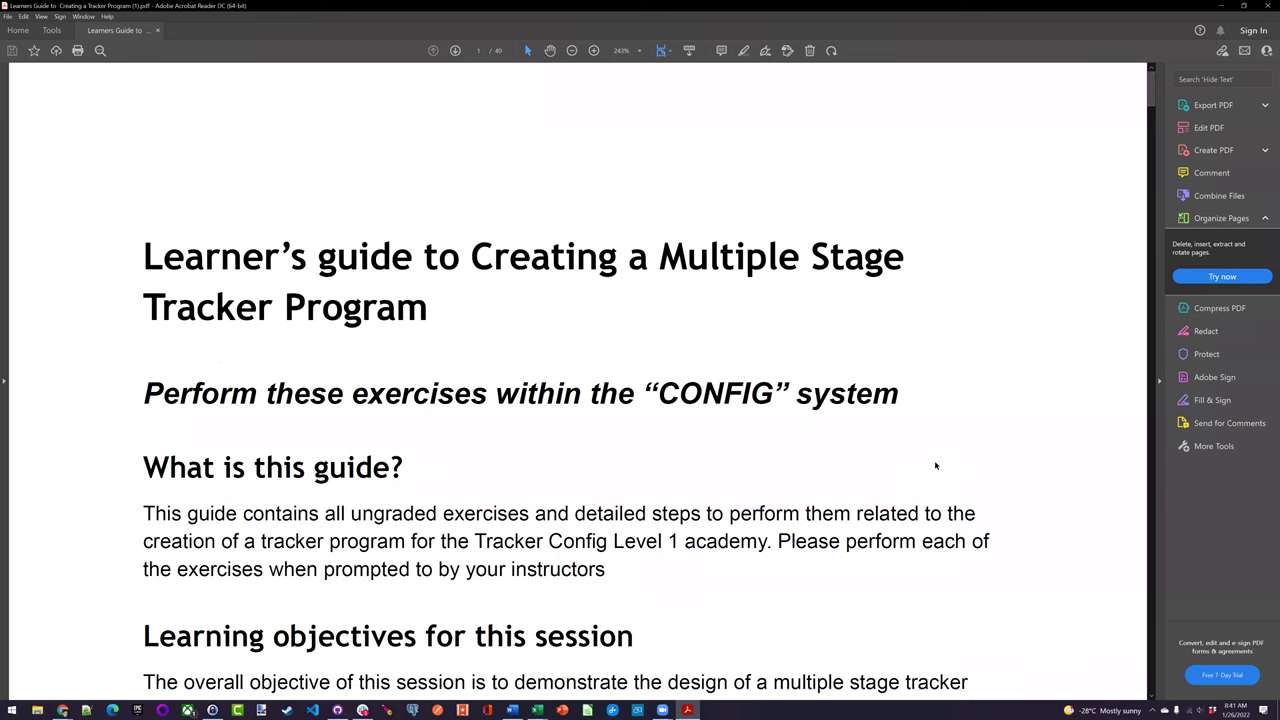
scroll(935, 465, "down", 2)
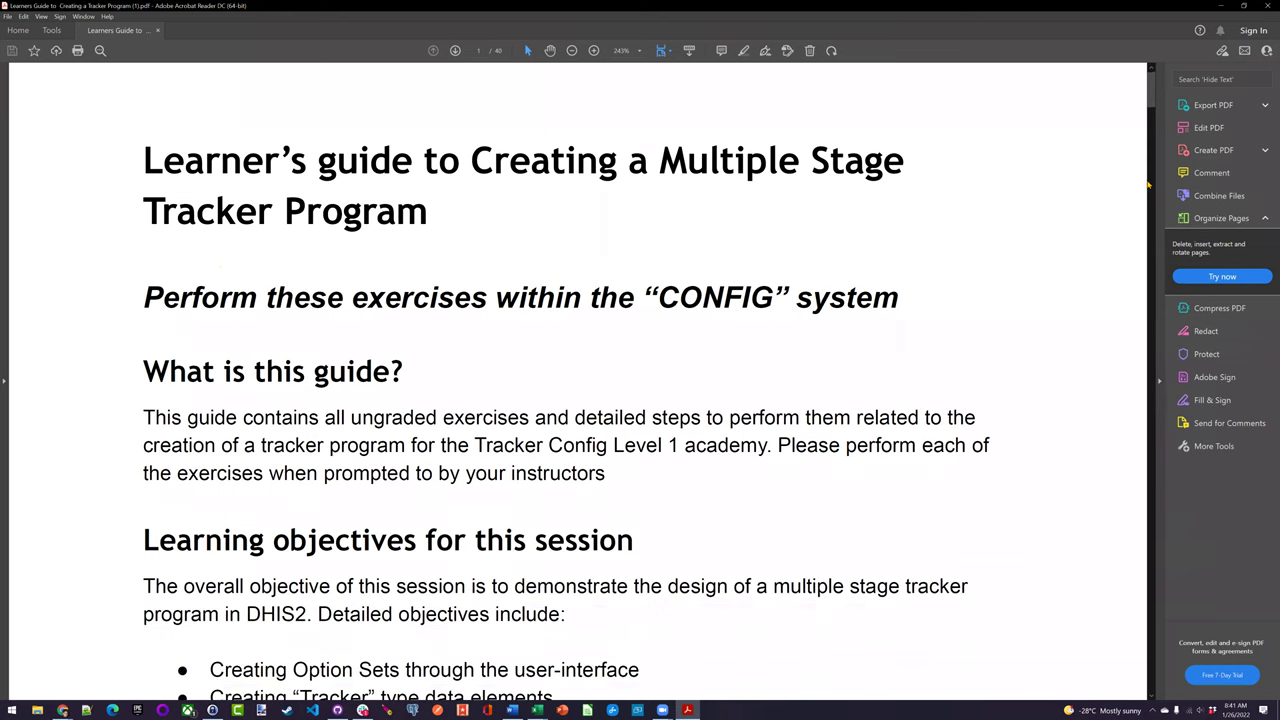
left_click_drag(1154, 104, 1153, 144)
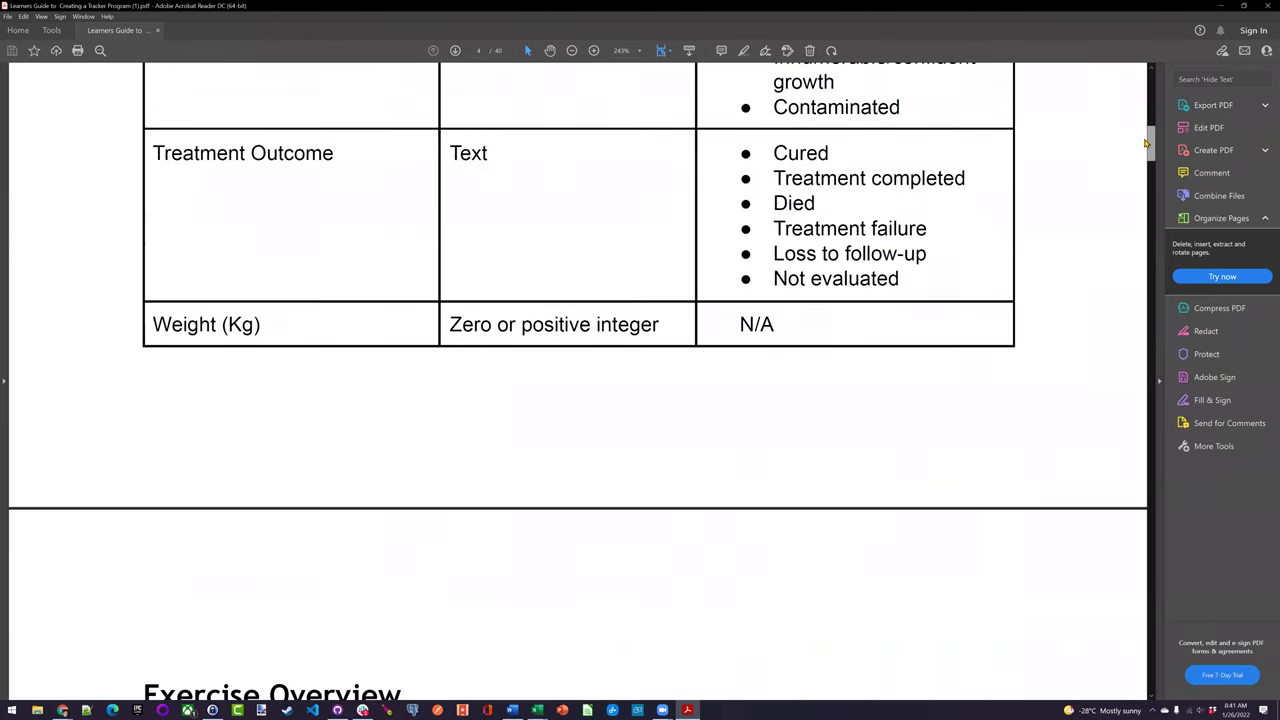
scroll(860, 308, "down", 2)
scroll(860, 308, "down", 10)
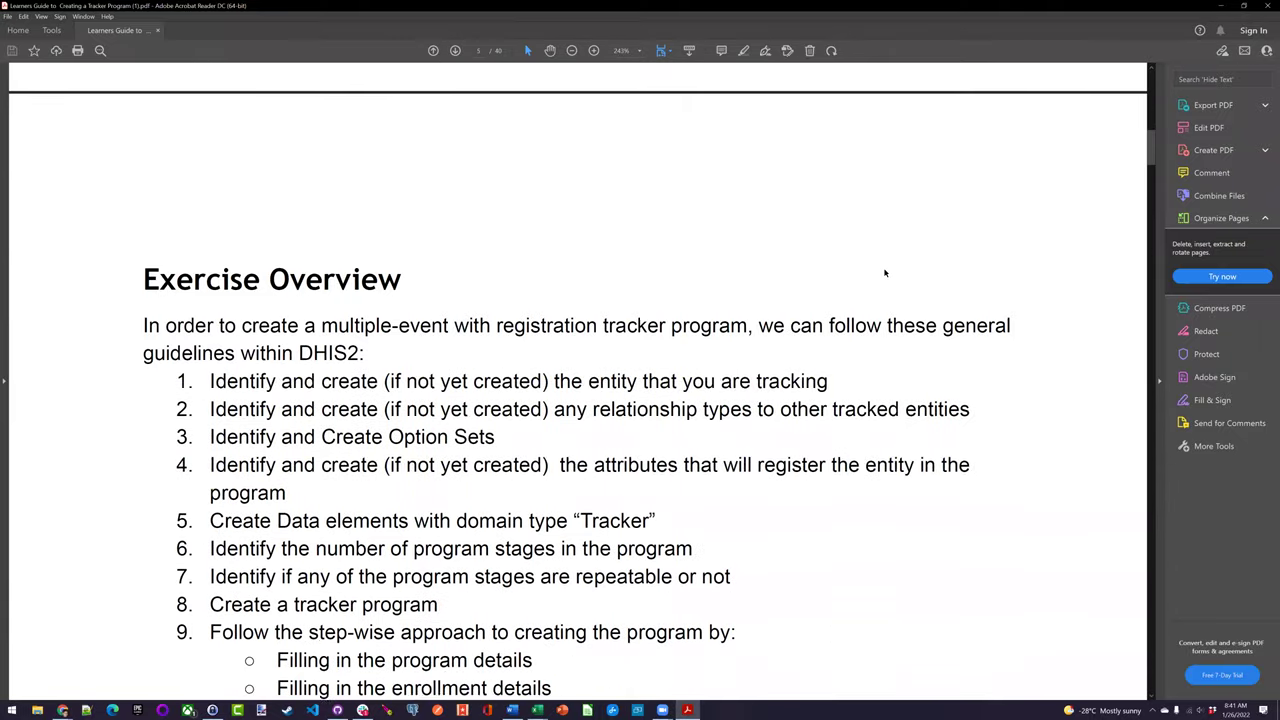
scroll(880, 266, "down", 1)
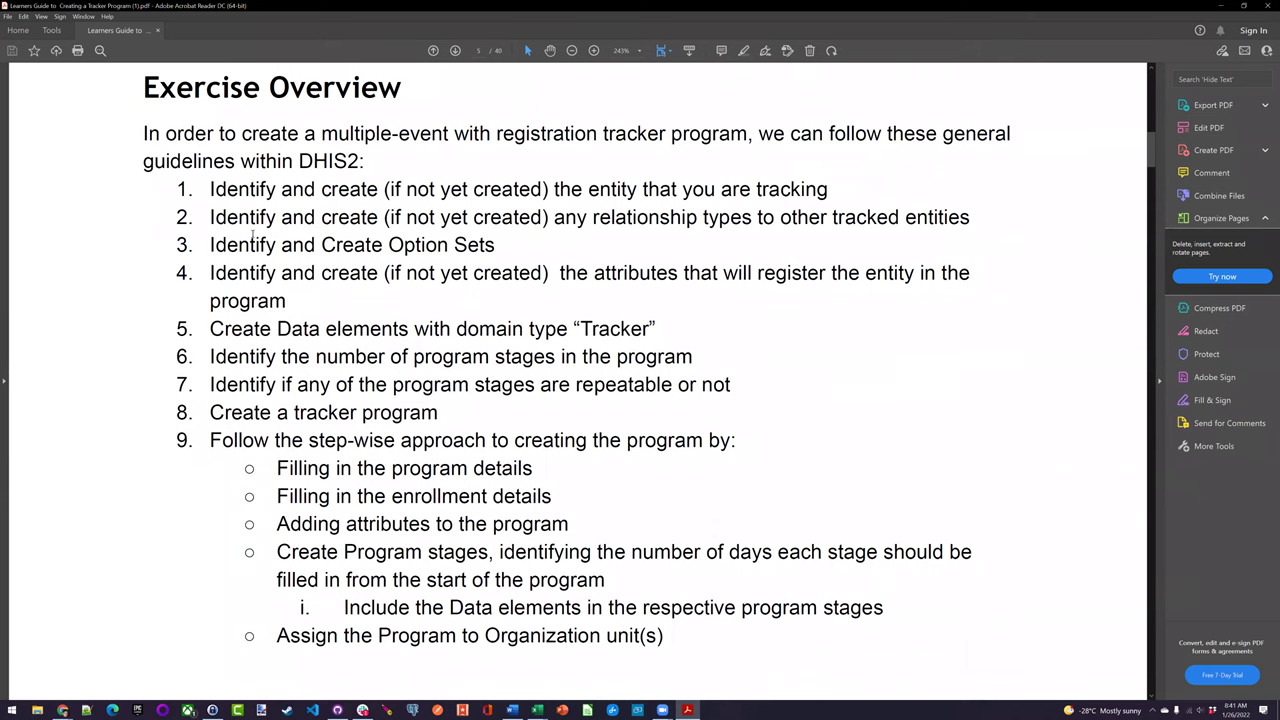
scroll(705, 418, "down", 5)
scroll(710, 407, "up", 2)
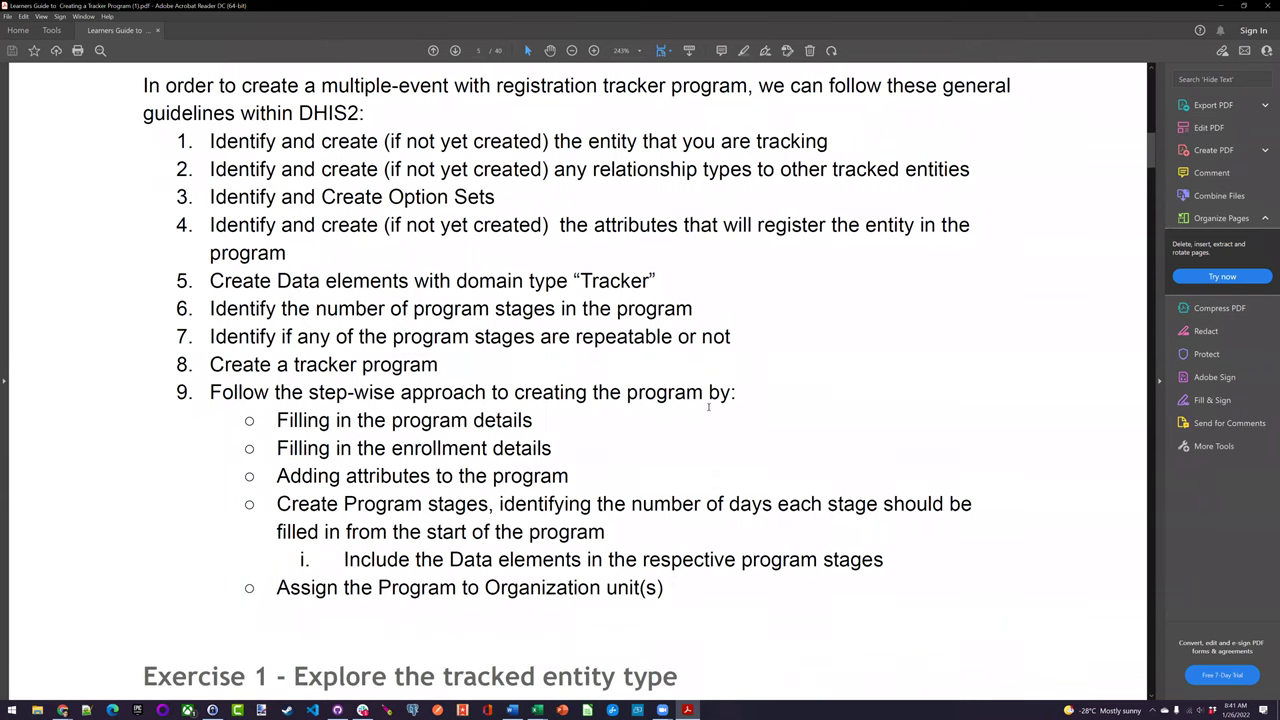
Highlight item 2 about relationship types, then continue to Exercise 1.
left_click_drag(212, 169, 973, 172)
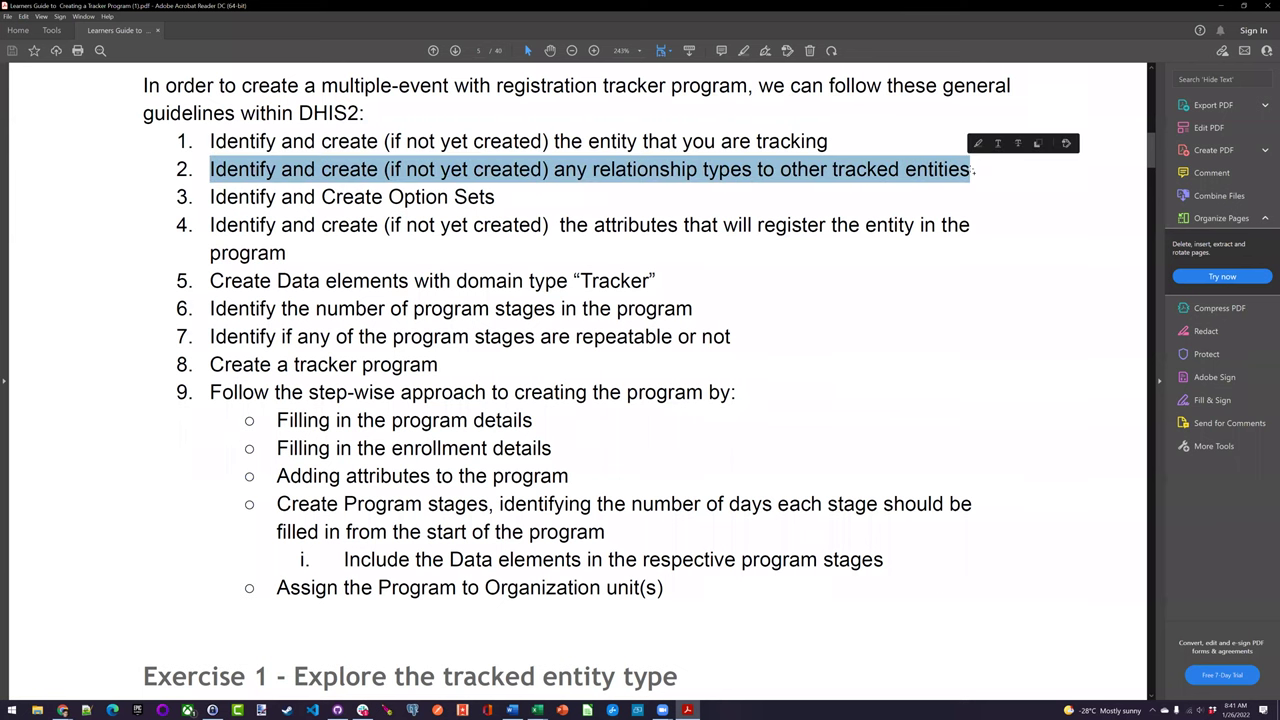
left_click(498, 196)
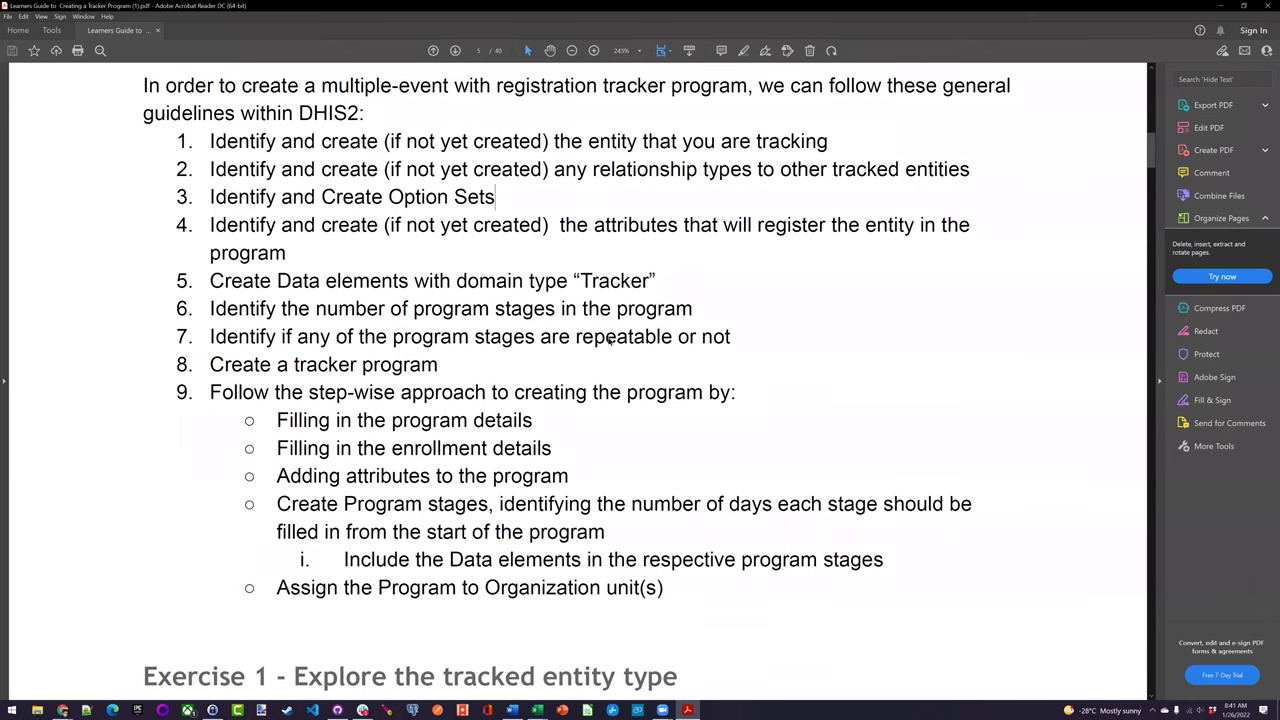
scroll(605, 340, "down", 3)
scroll(625, 340, "down", 8)
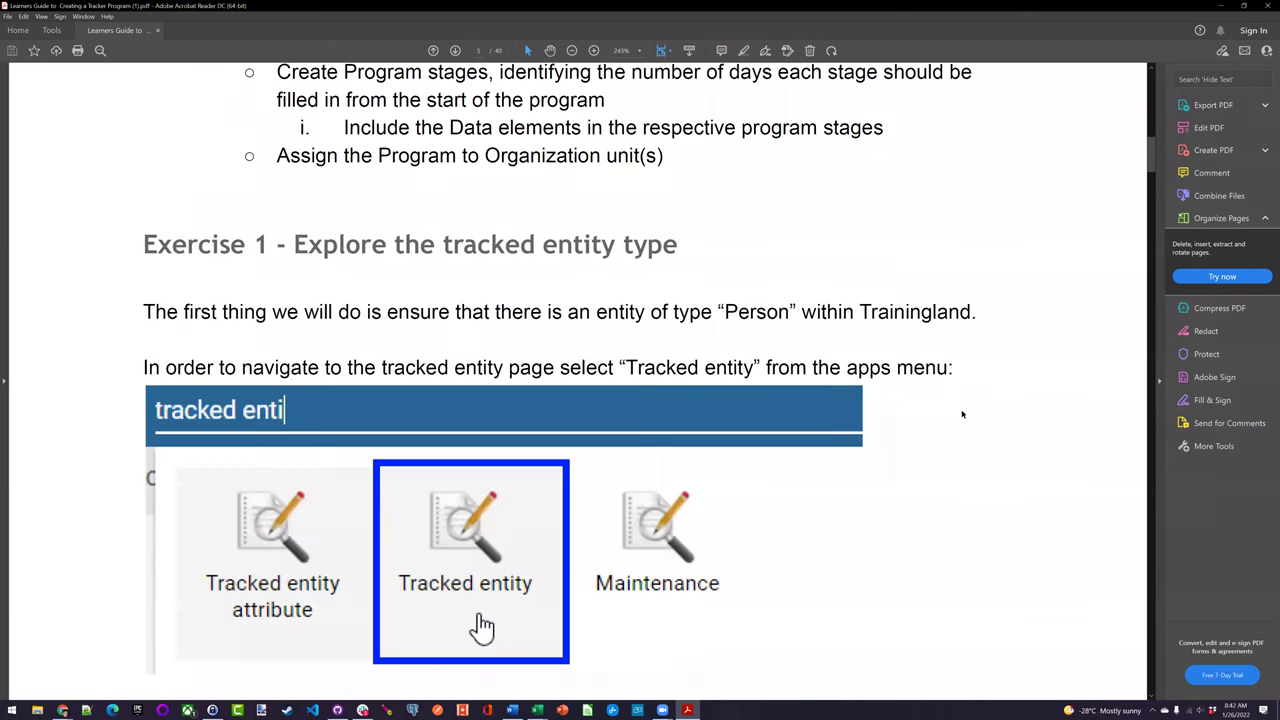
Skim Exercises 1 and 2 of the guide, then minimize Acrobat Reader.
scroll(962, 414, "down", 3)
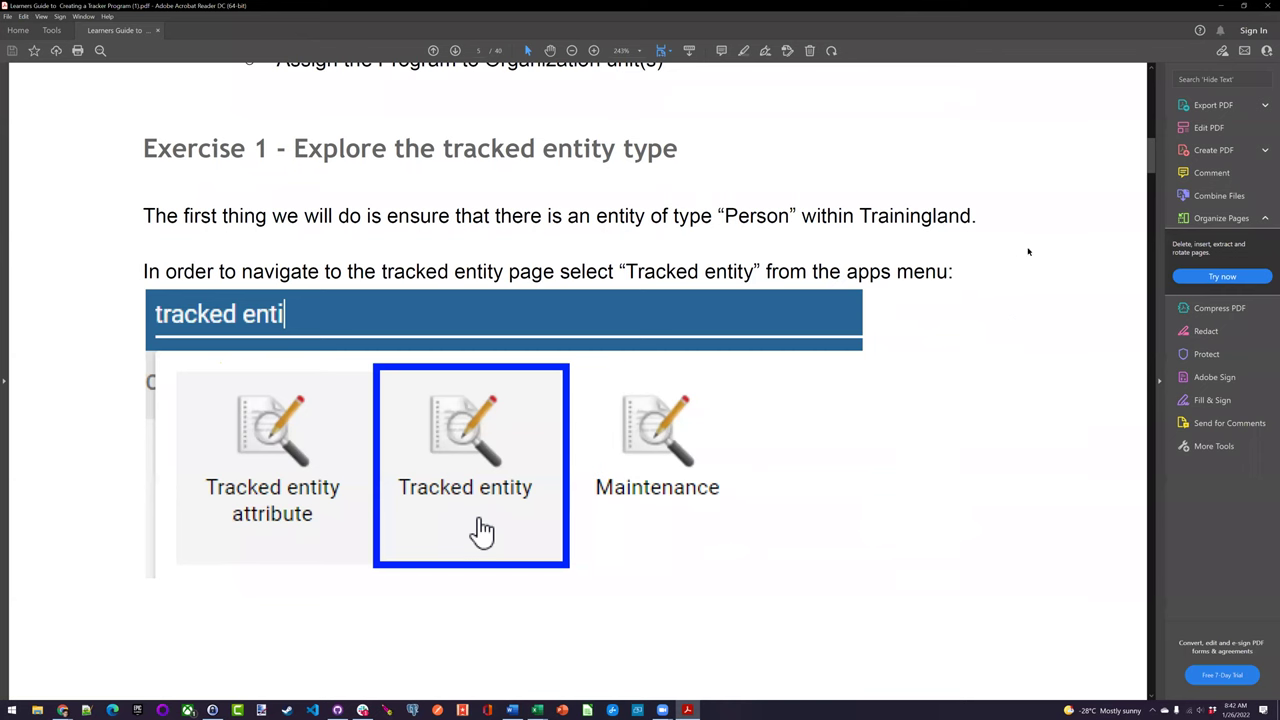
left_click_drag(1150, 146, 1150, 152)
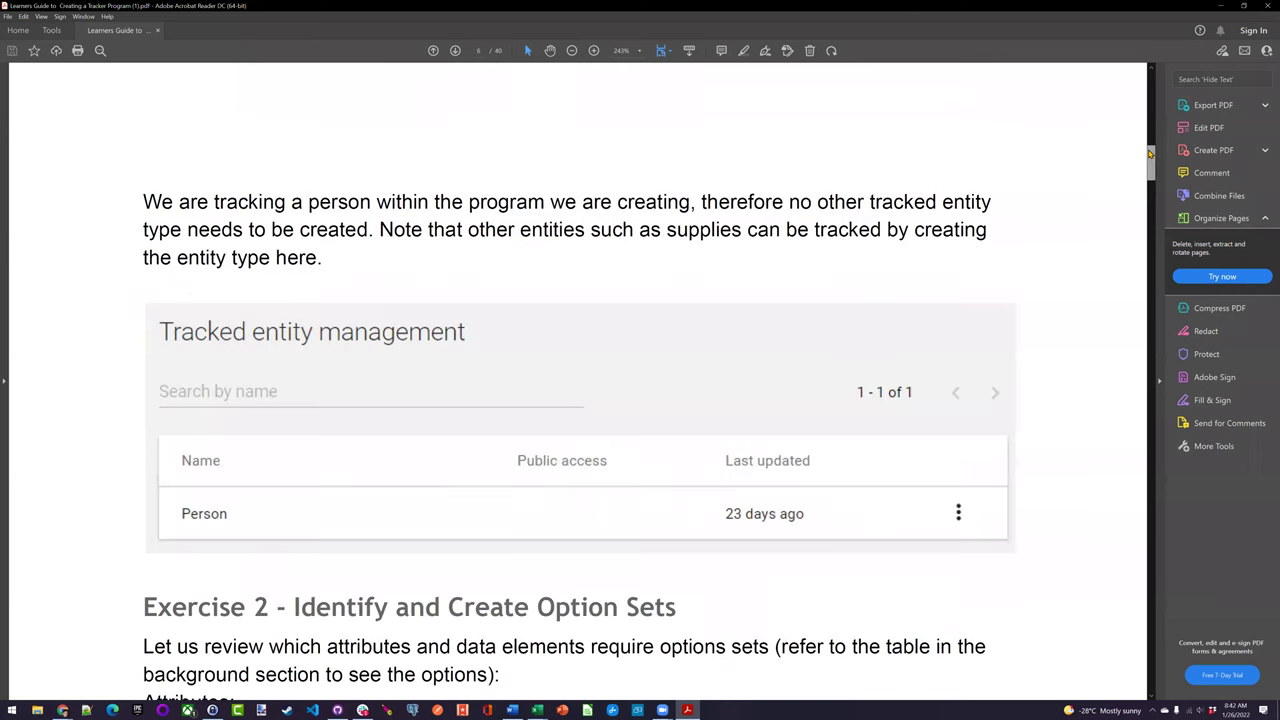
scroll(1150, 152, "down", 10)
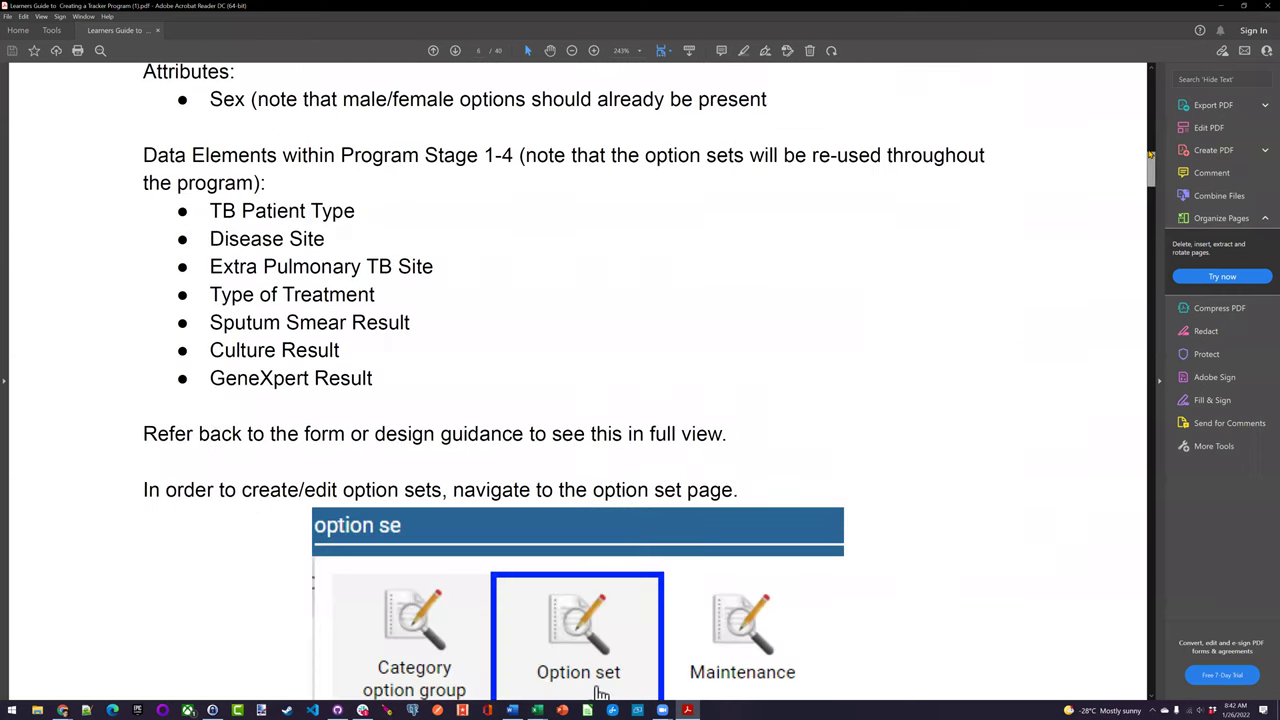
scroll(948, 357, "up", 6)
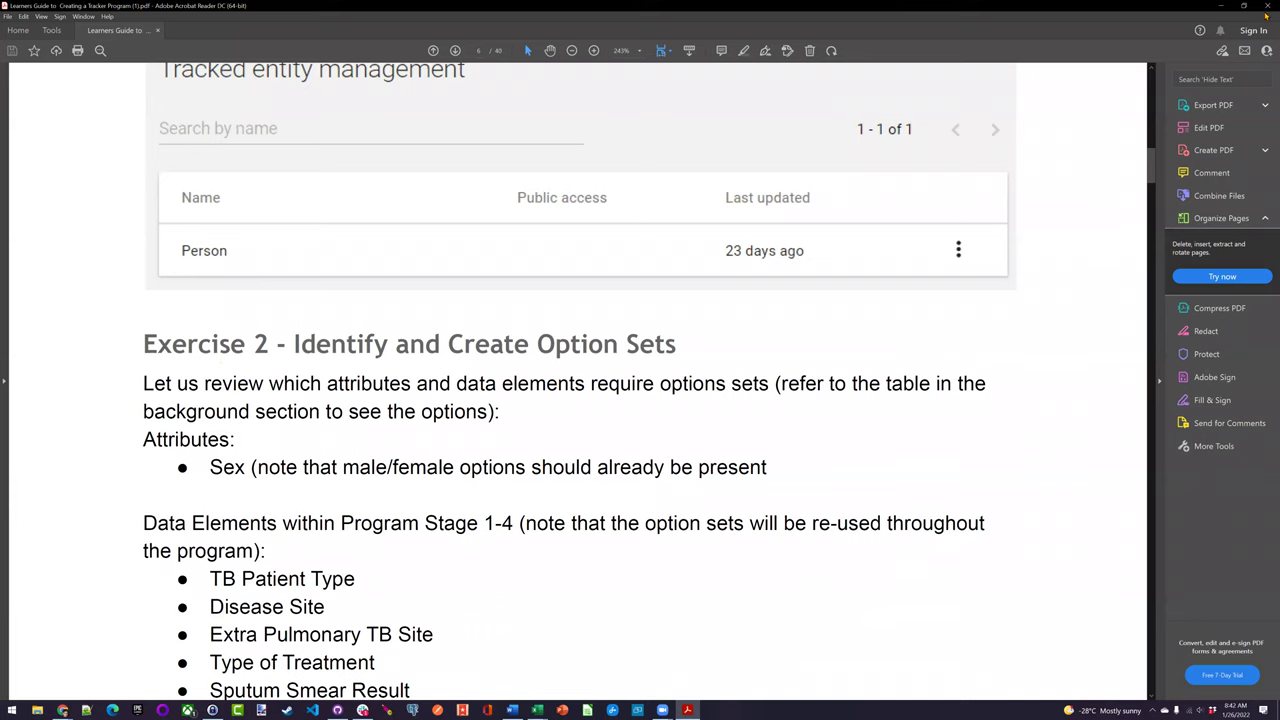
left_click(1223, 5)
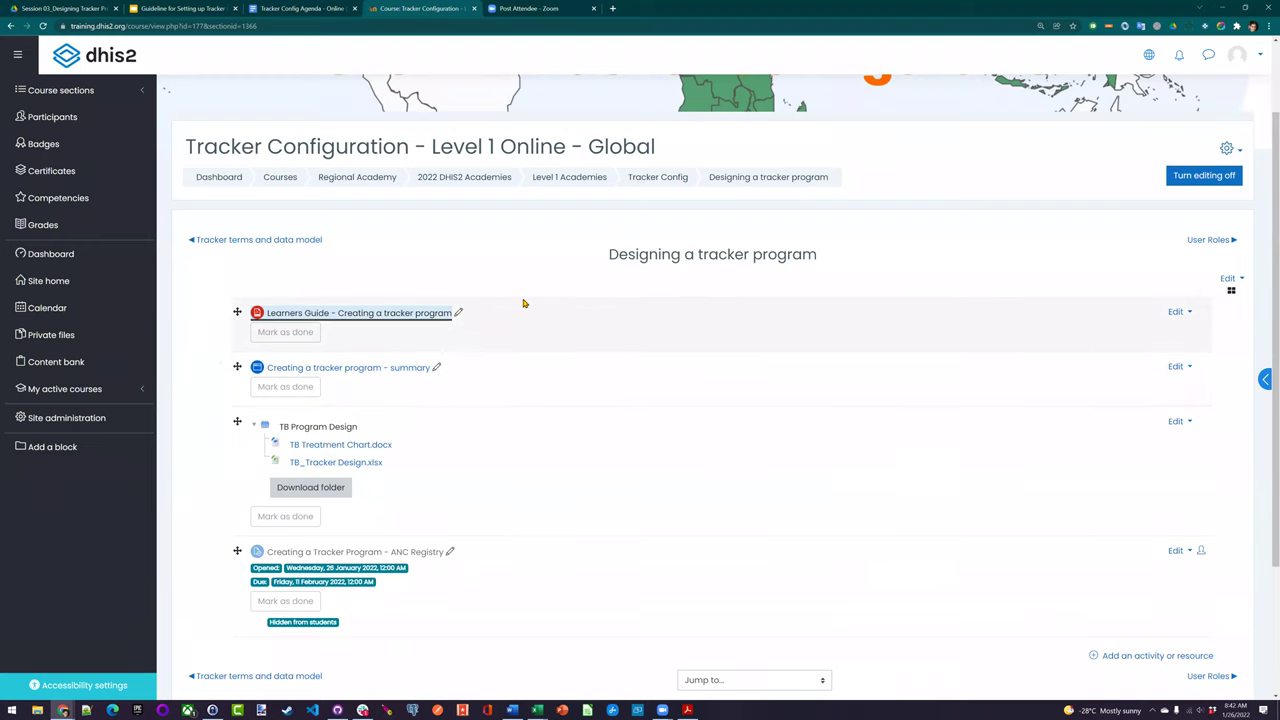
Switch from the course page to the TB Treatment Chart Word document.
key("alt+Tab")
key("alt+Tab")
key("alt+Tab")
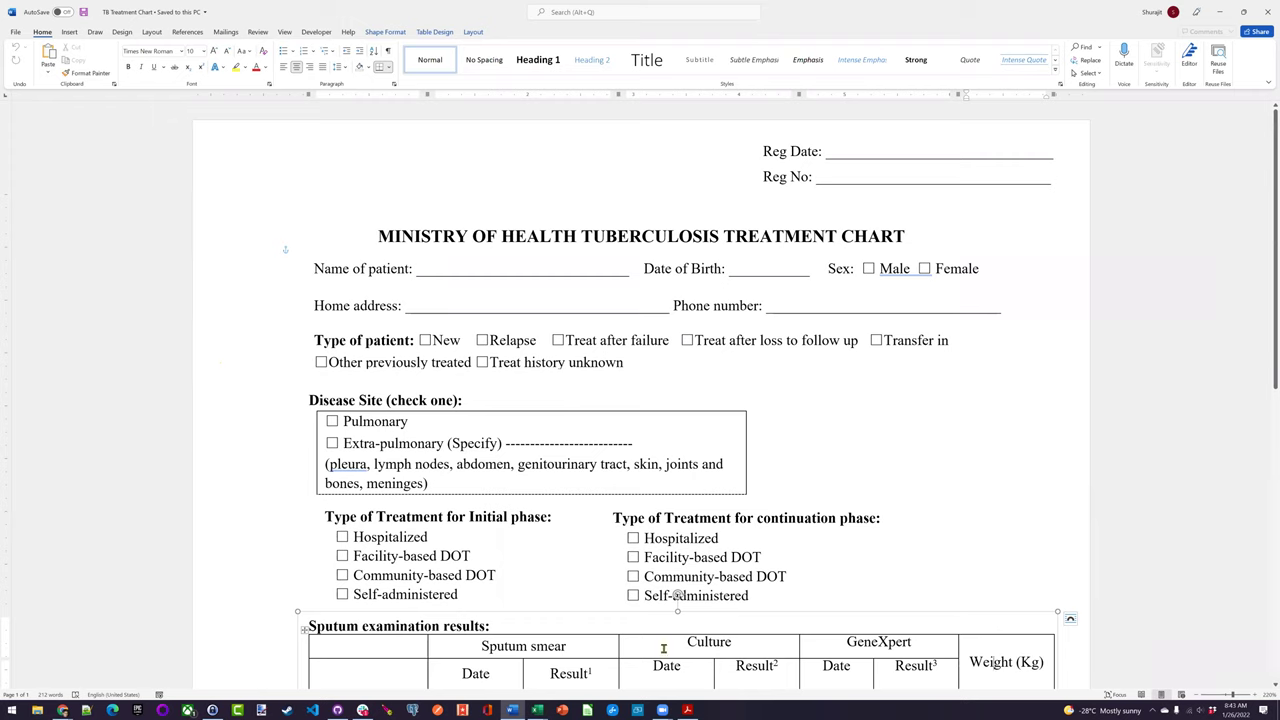
Show the Registration Number attribute on the workbook's attributes and program stages sheet.
mouse_move(538, 710)
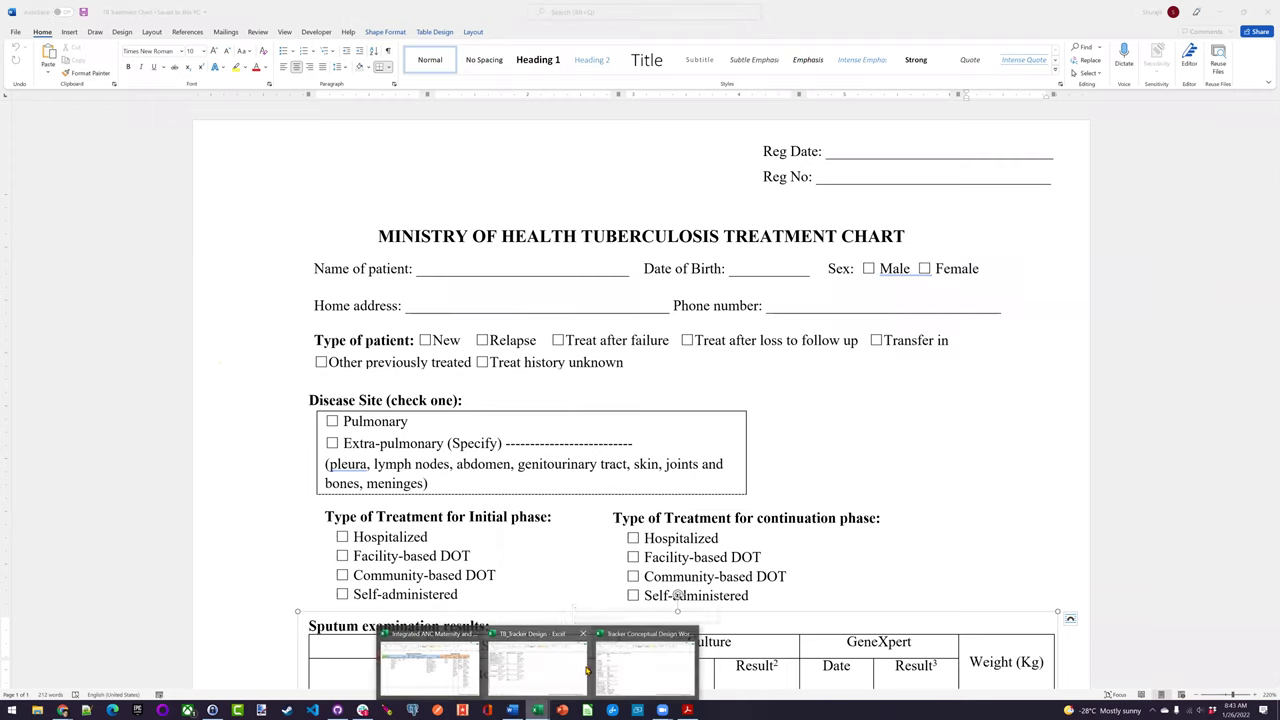
left_click(650, 665)
left_click(100, 683)
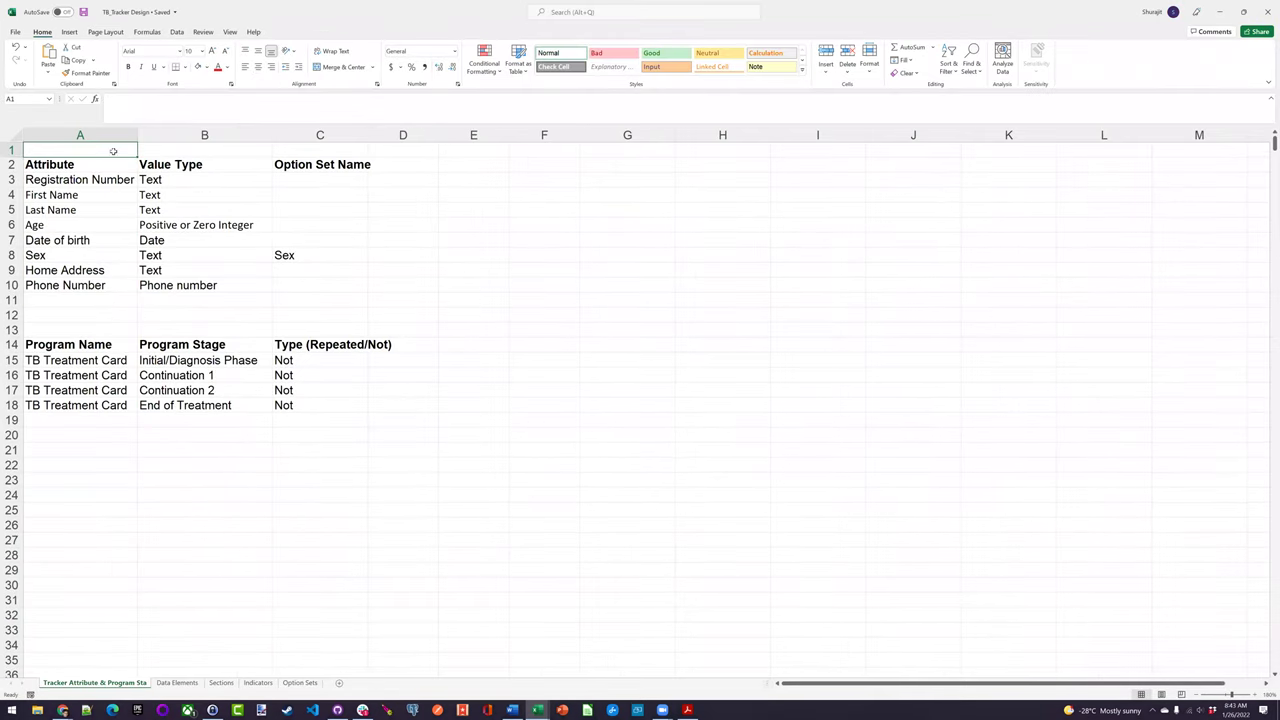
left_click(93, 177)
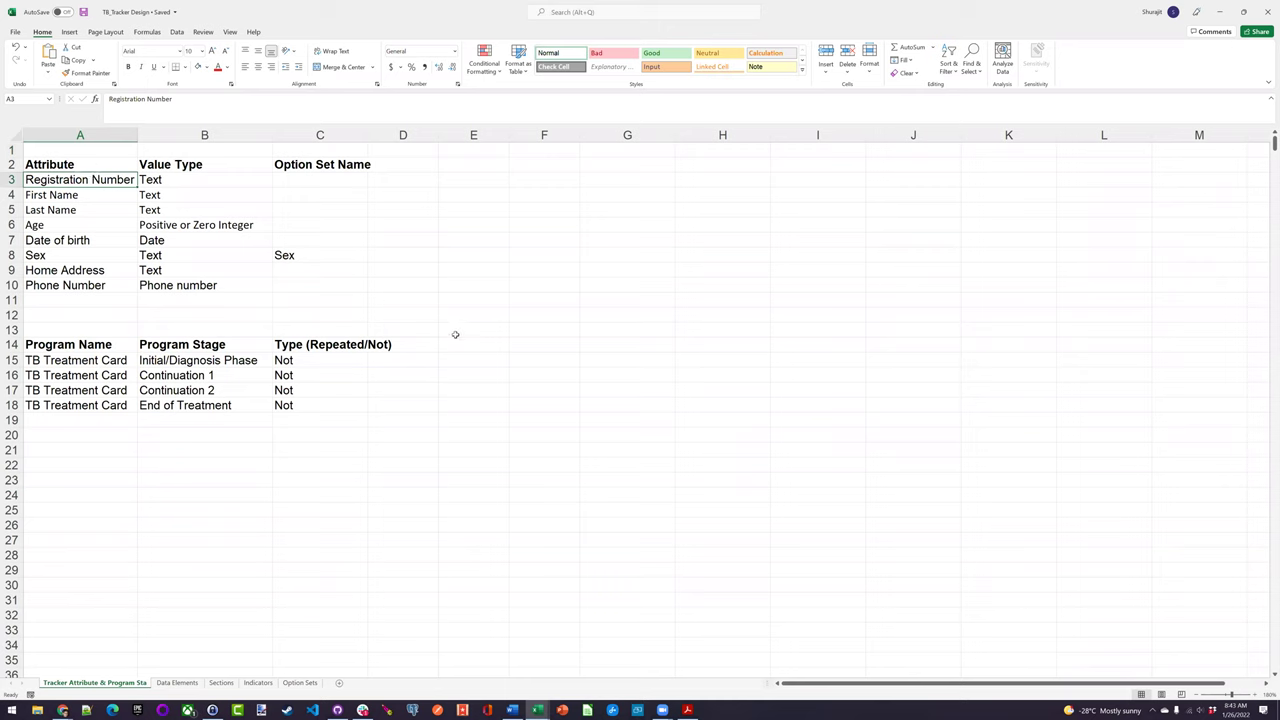
Compare the chart's patient details, Name through Phone number, with the workbook's attributes and Data Elements sheets.
key("alt+Tab")
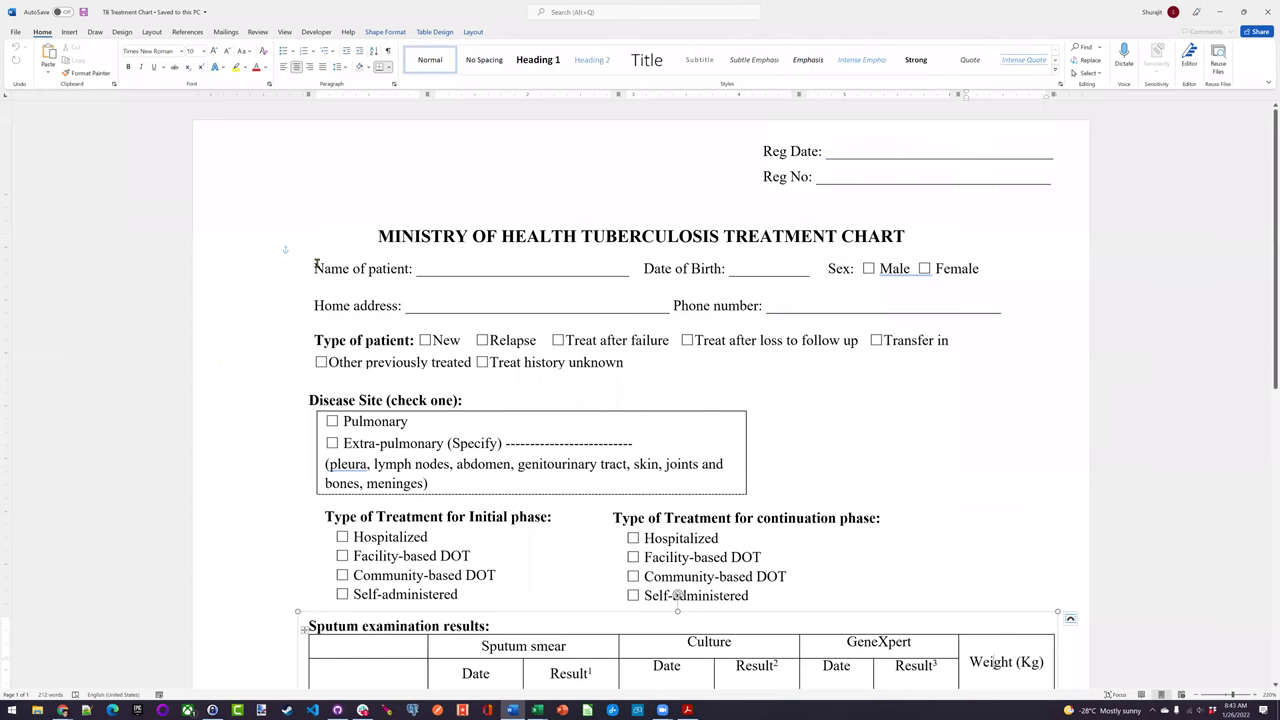
left_click_drag(314, 264, 454, 280)
left_click_drag(923, 310, 1010, 316)
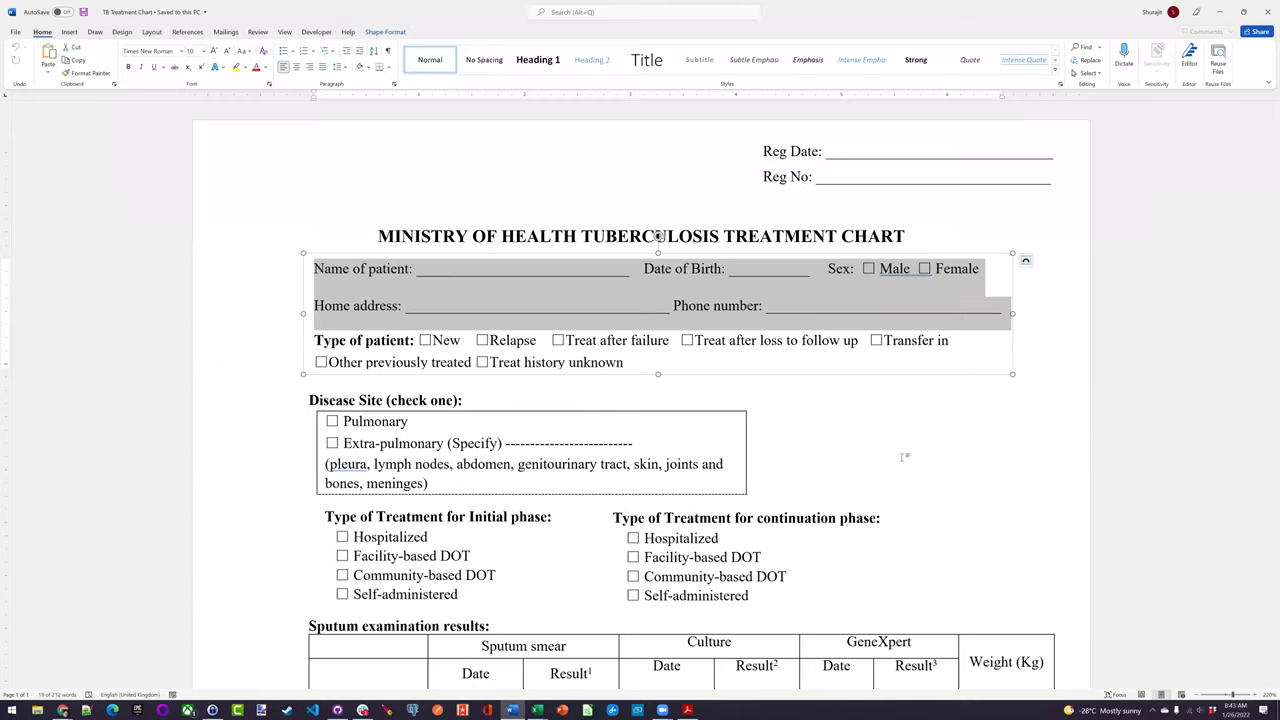
key("alt+Tab")
key("ctrl+Page_Down")
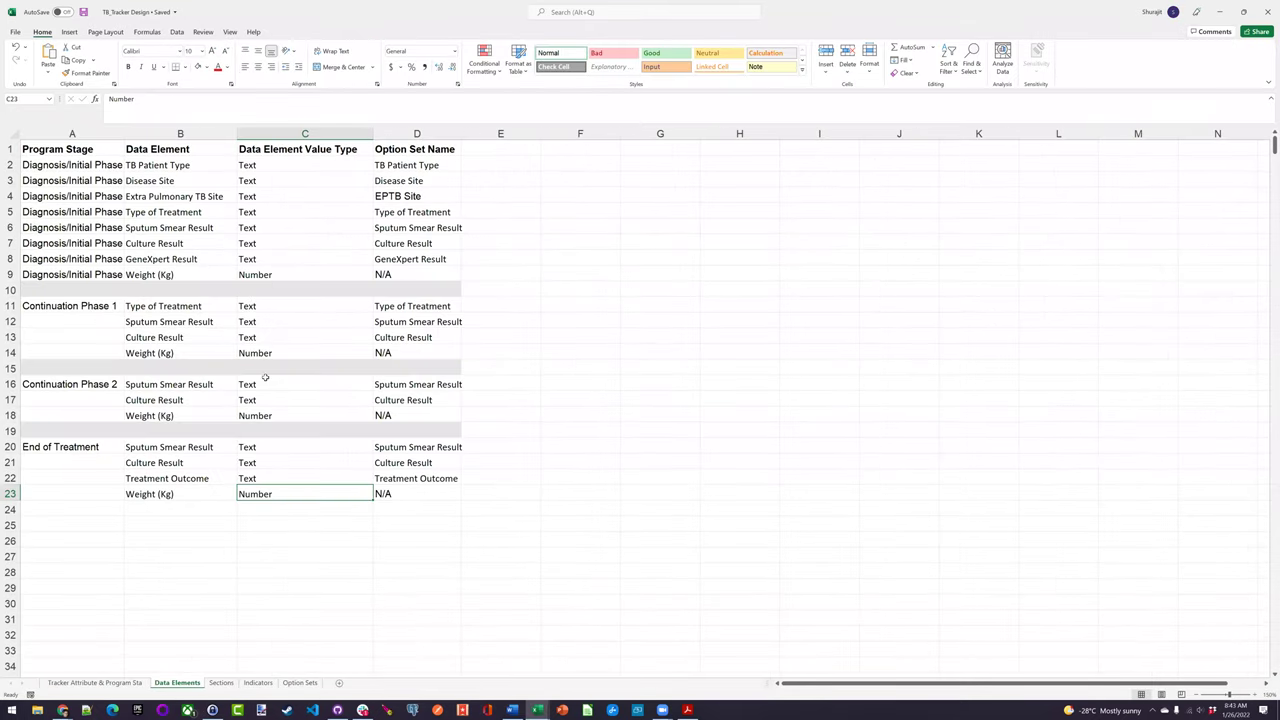
left_click(94, 682)
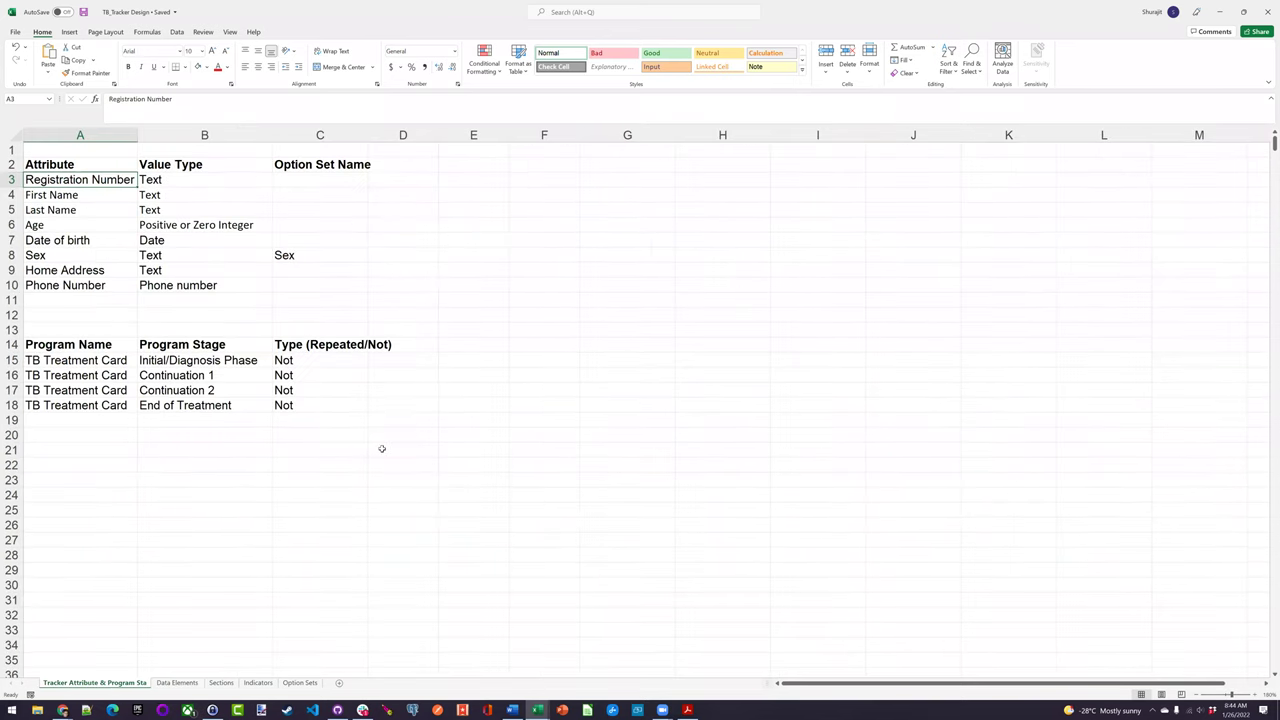
key("alt+Tab")
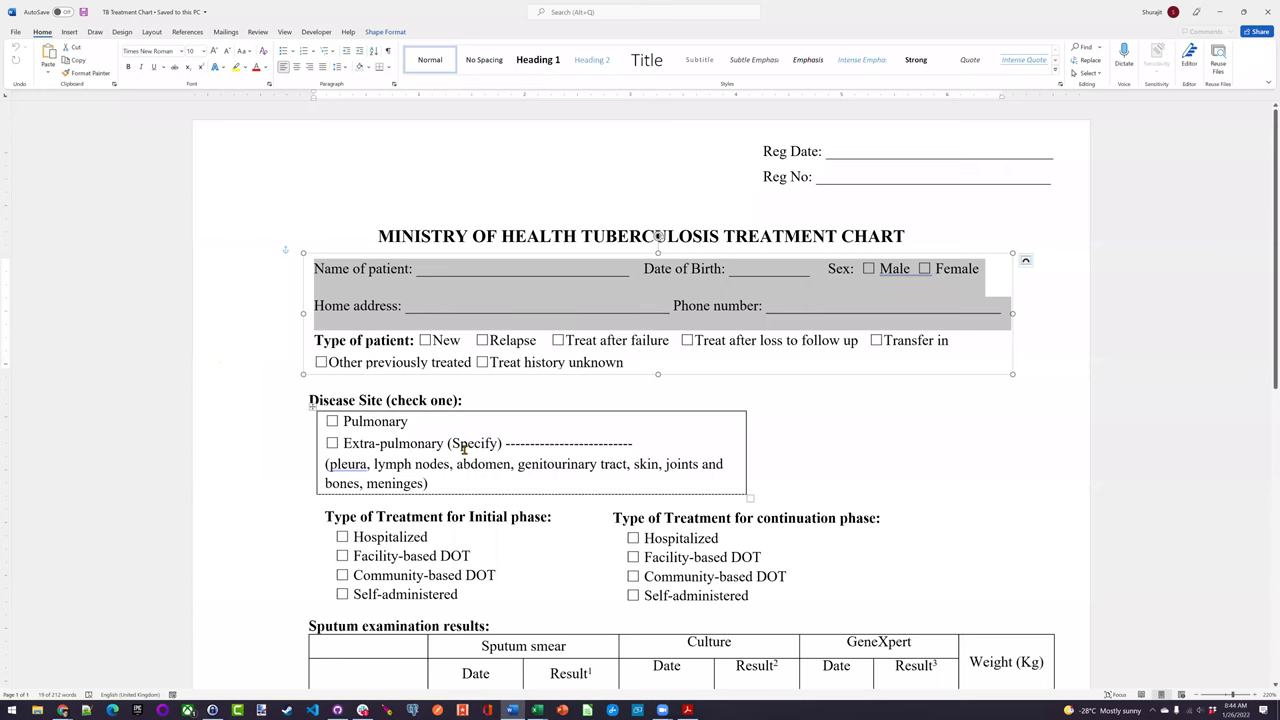
left_click(543, 436)
Highlight the 0 months to End of treatment time points and initial phase treatment options.
scroll(580, 426, "down", 3)
left_click_drag(400, 395, 411, 496)
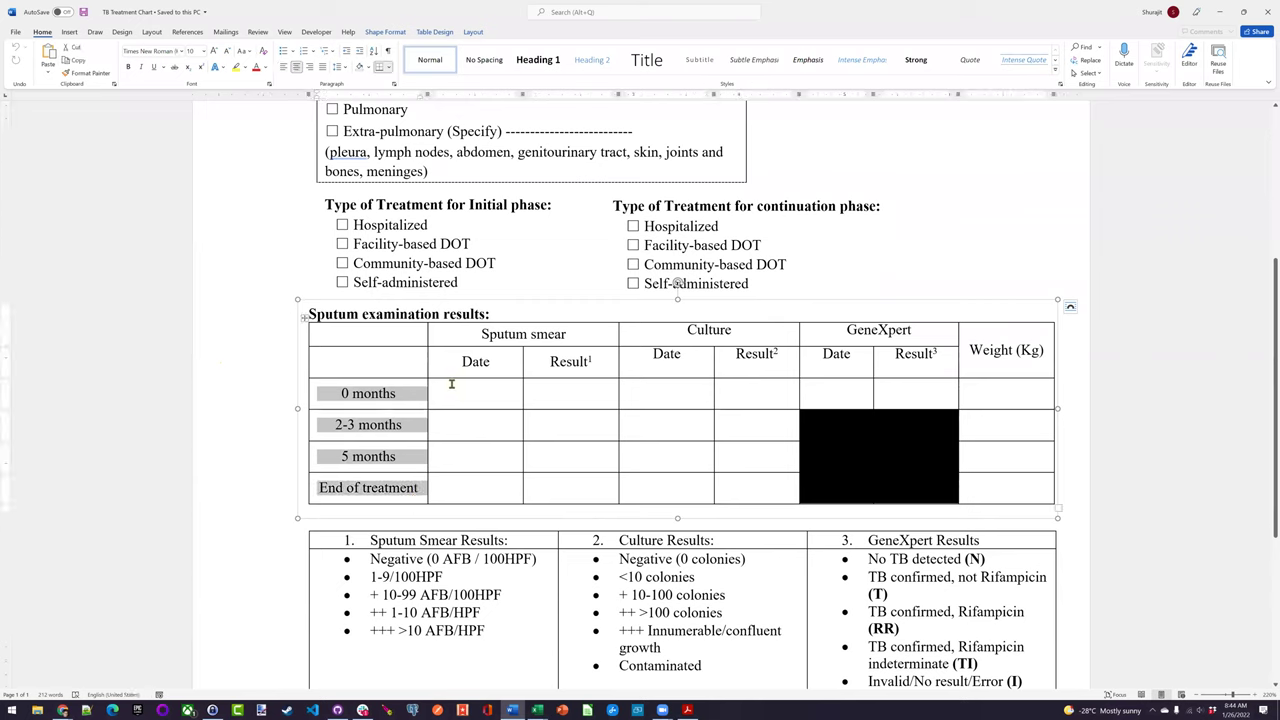
left_click_drag(325, 206, 514, 262)
left_click(665, 264)
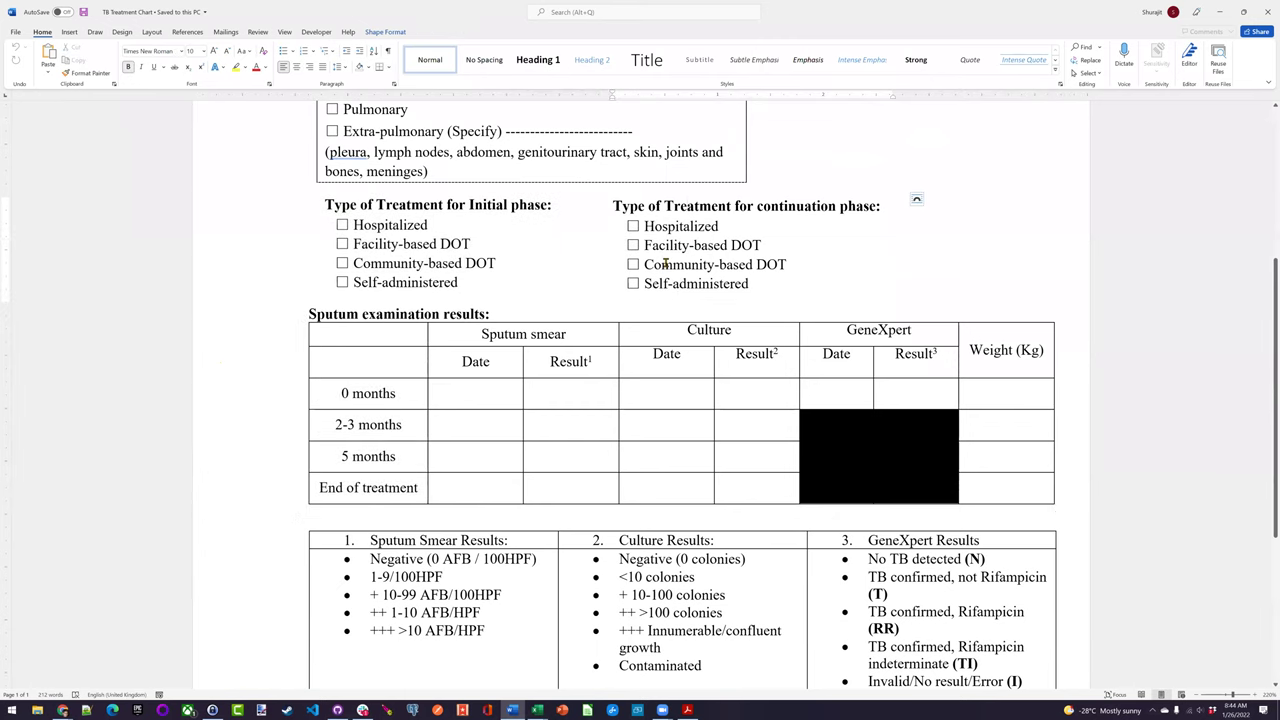
scroll(665, 264, "up", 3)
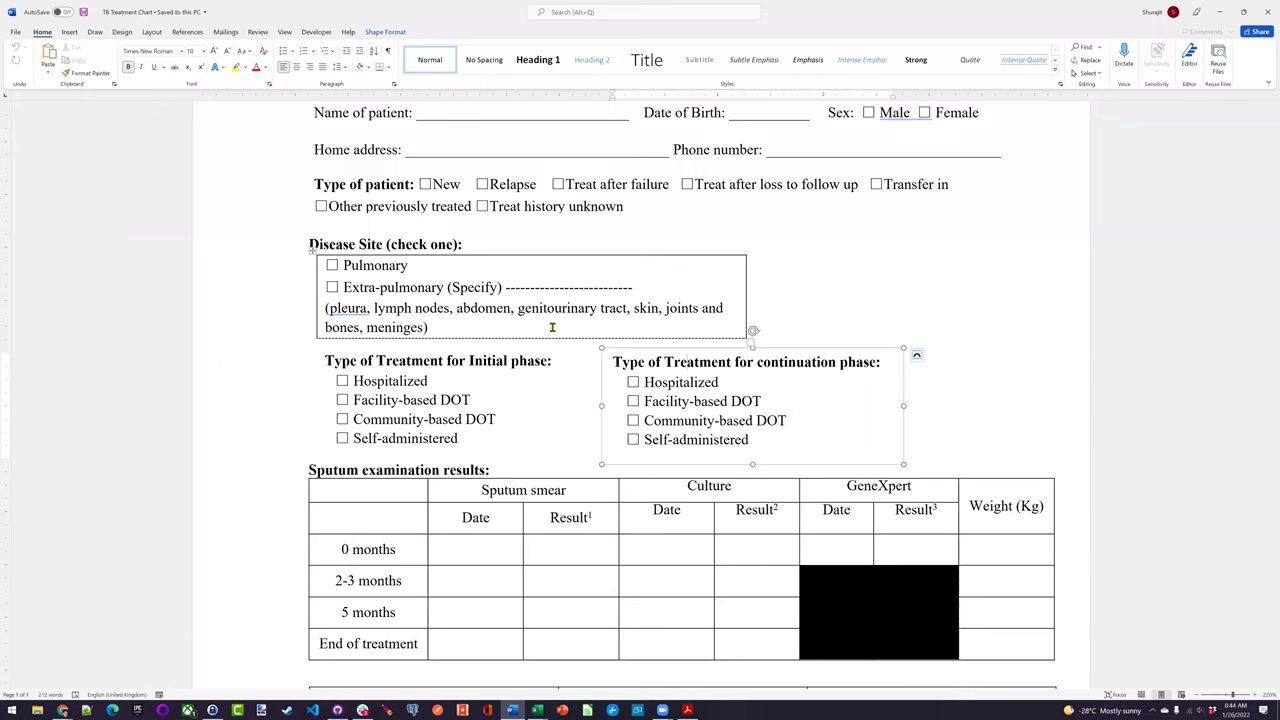
Highlight the 0 months row label and the Type of patient options.
scroll(551, 327, "down", 3)
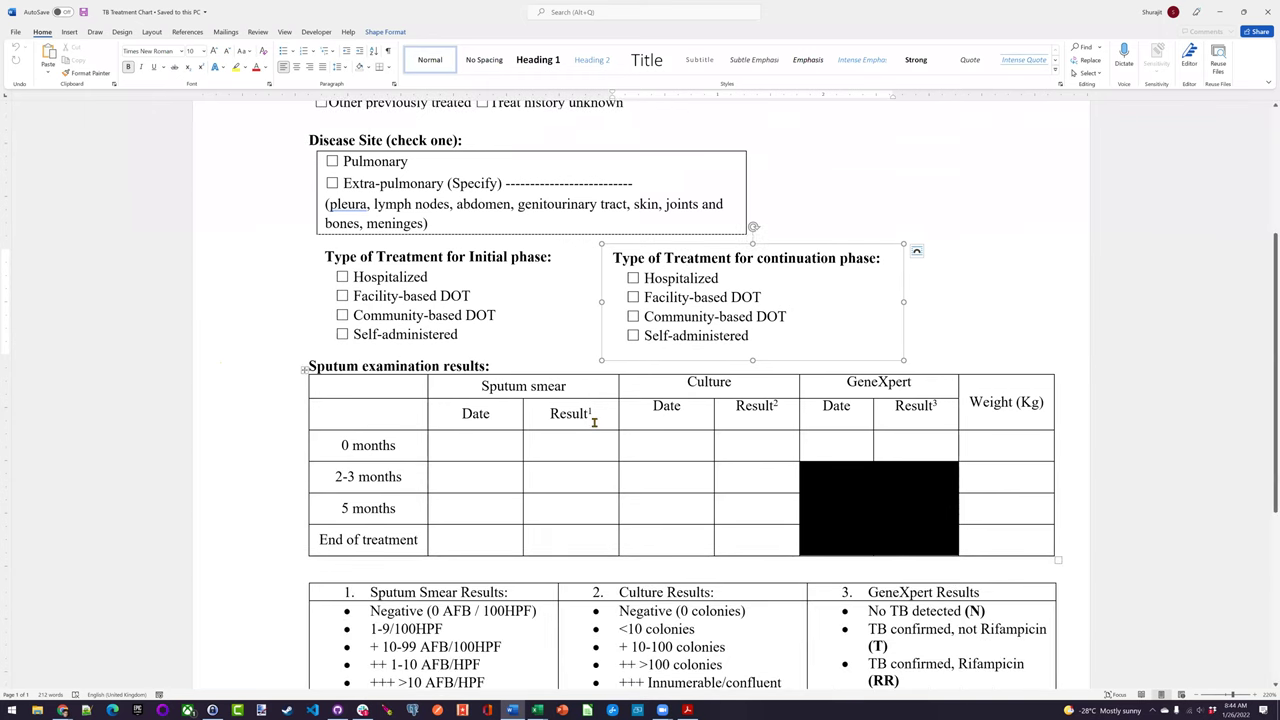
left_click_drag(338, 443, 390, 447)
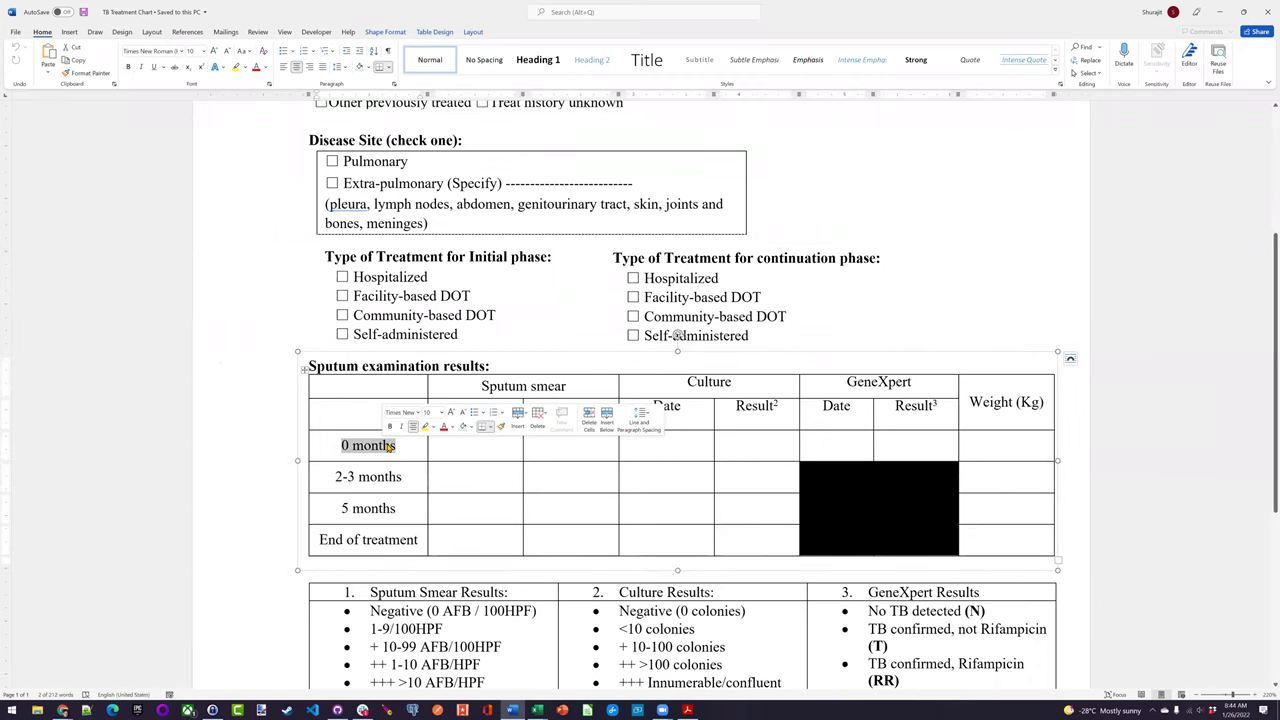
scroll(390, 447, "up", 4)
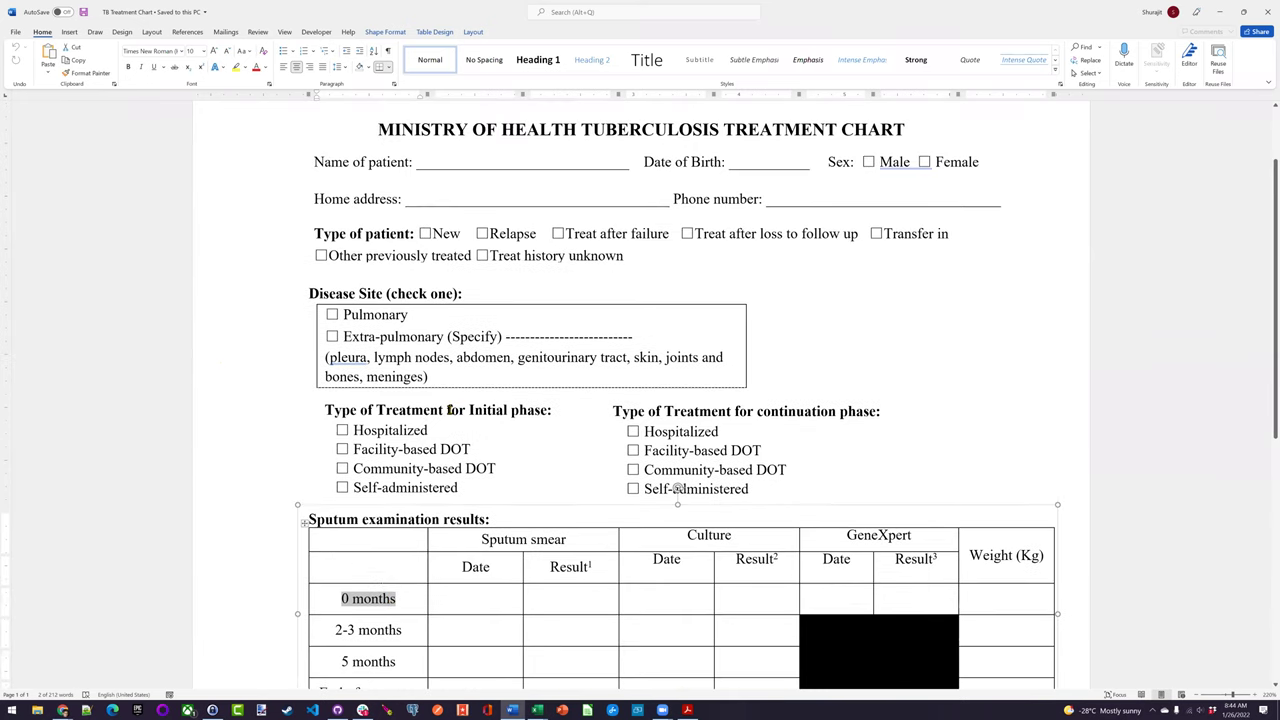
left_click_drag(313, 287, 674, 309)
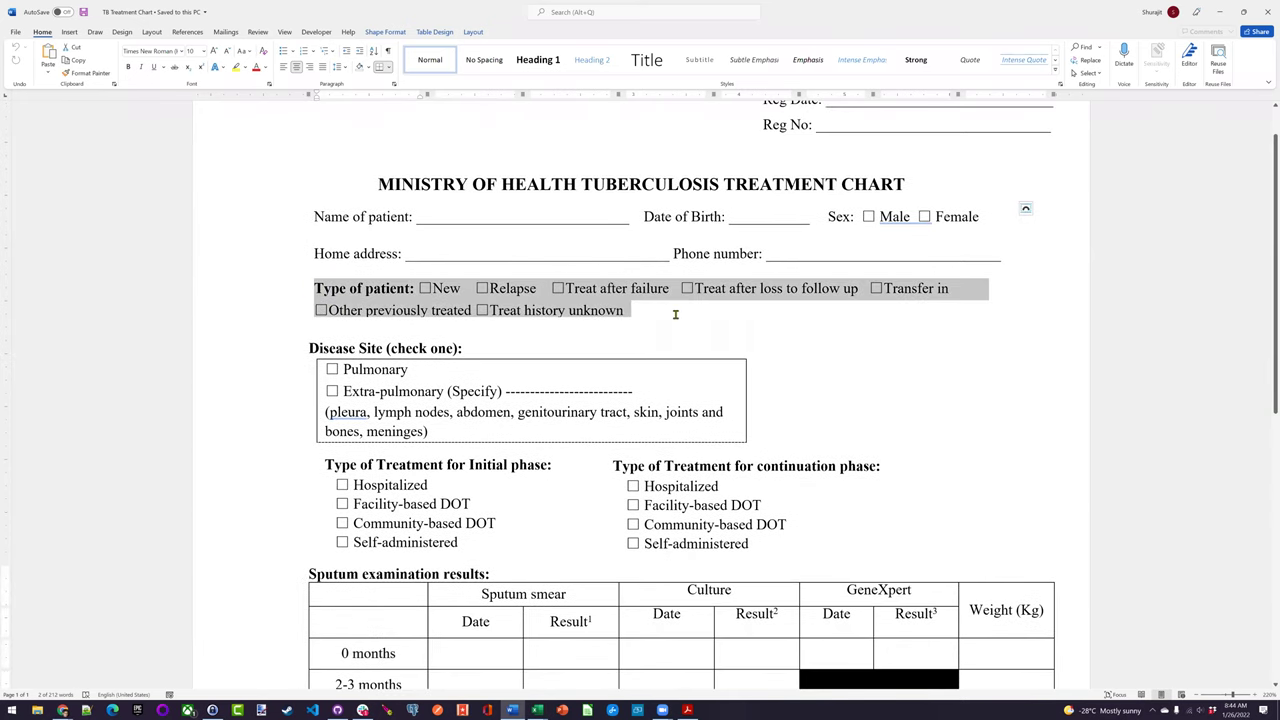
left_click(432, 342, "shift")
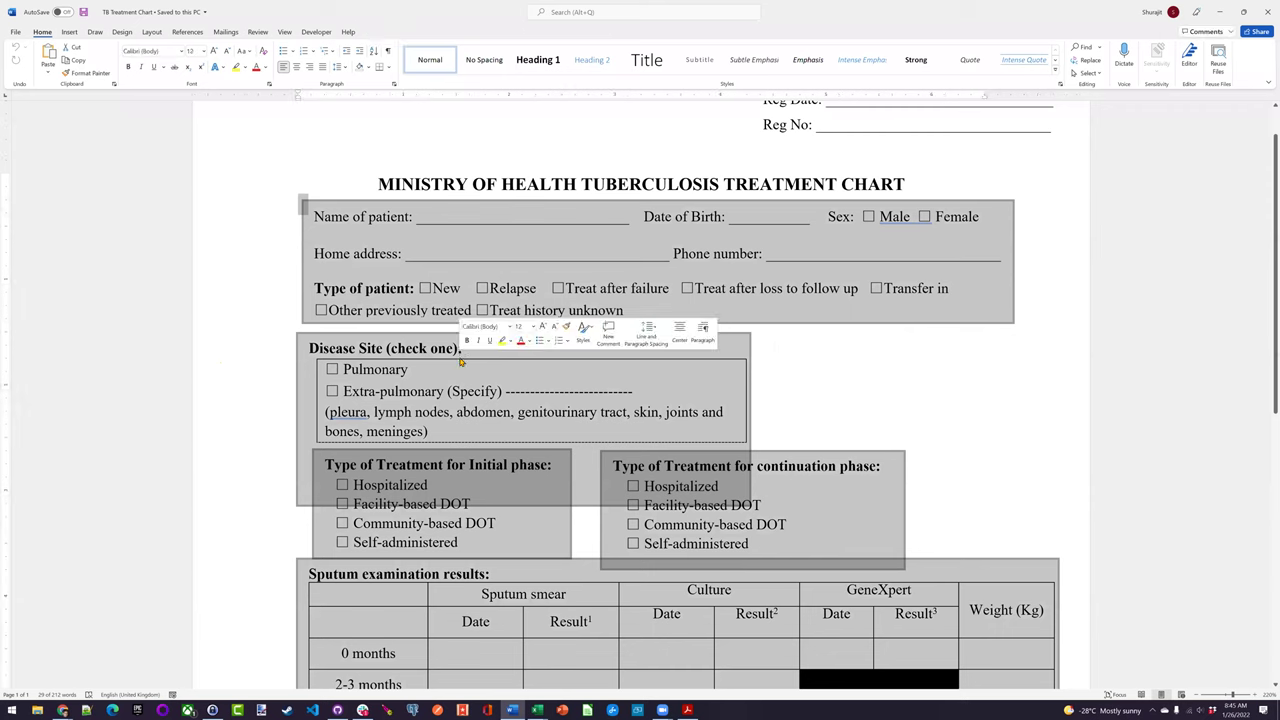
left_click(460, 347)
Highlight the initial phase heading and the Sputum smear, Culture, GeneXpert and Weight columns.
left_click_drag(327, 466, 546, 467)
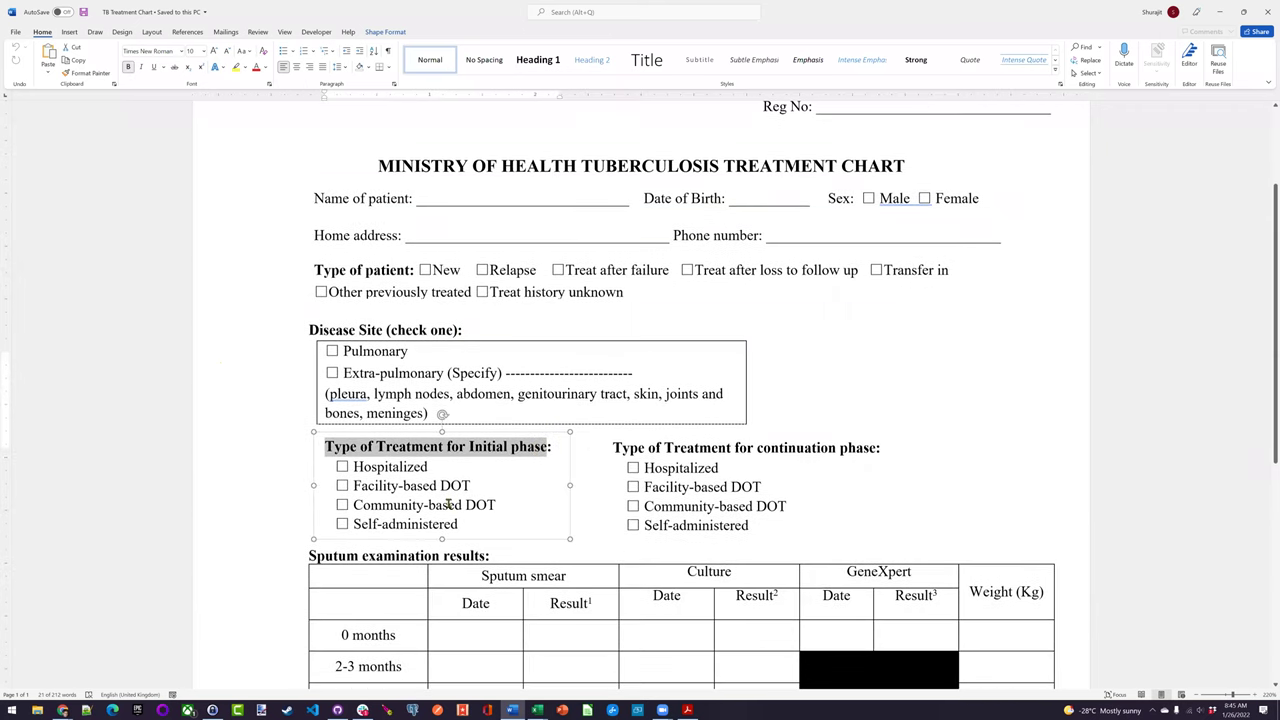
scroll(403, 500, "down", 3)
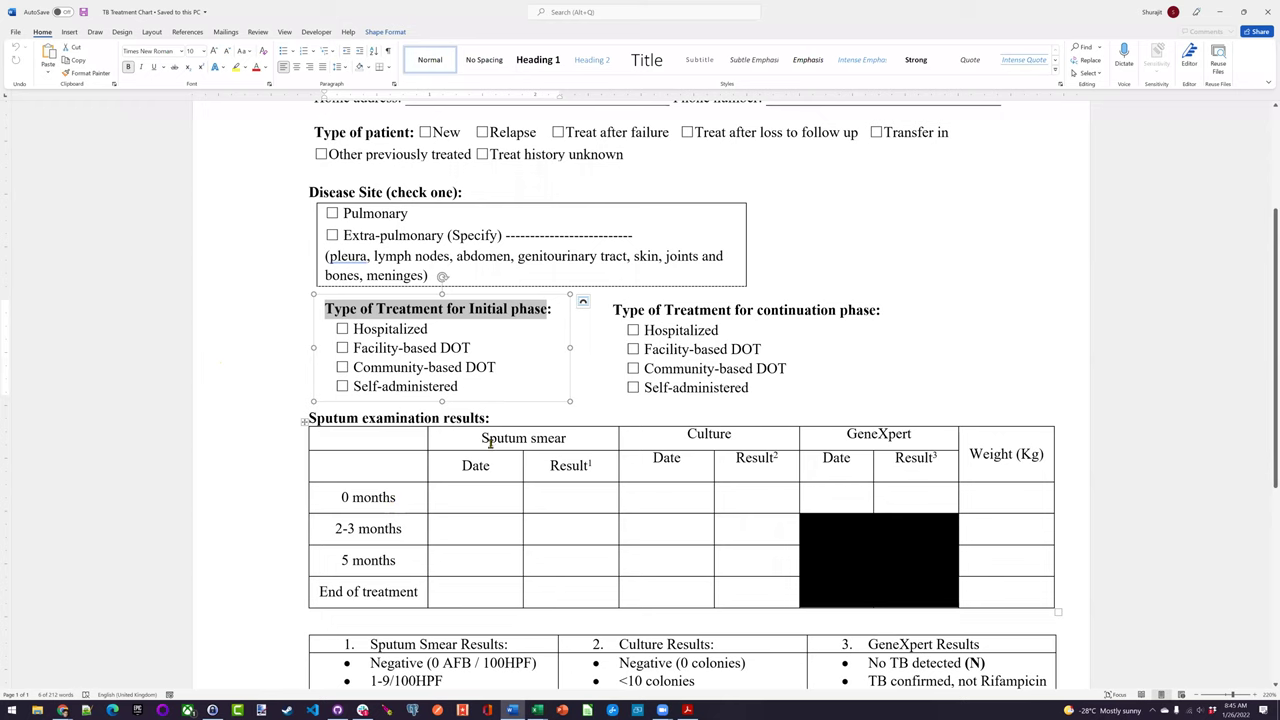
left_click_drag(488, 442, 770, 466)
left_click_drag(880, 480, 1000, 500)
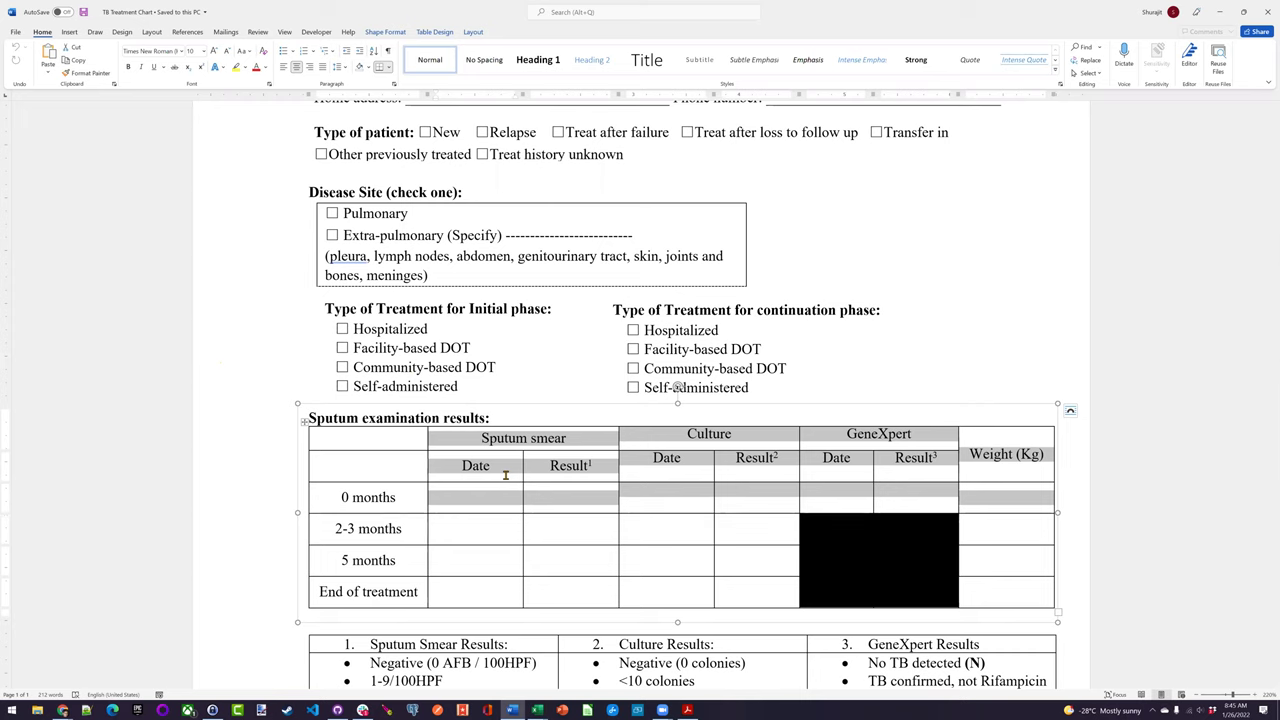
left_click(351, 525)
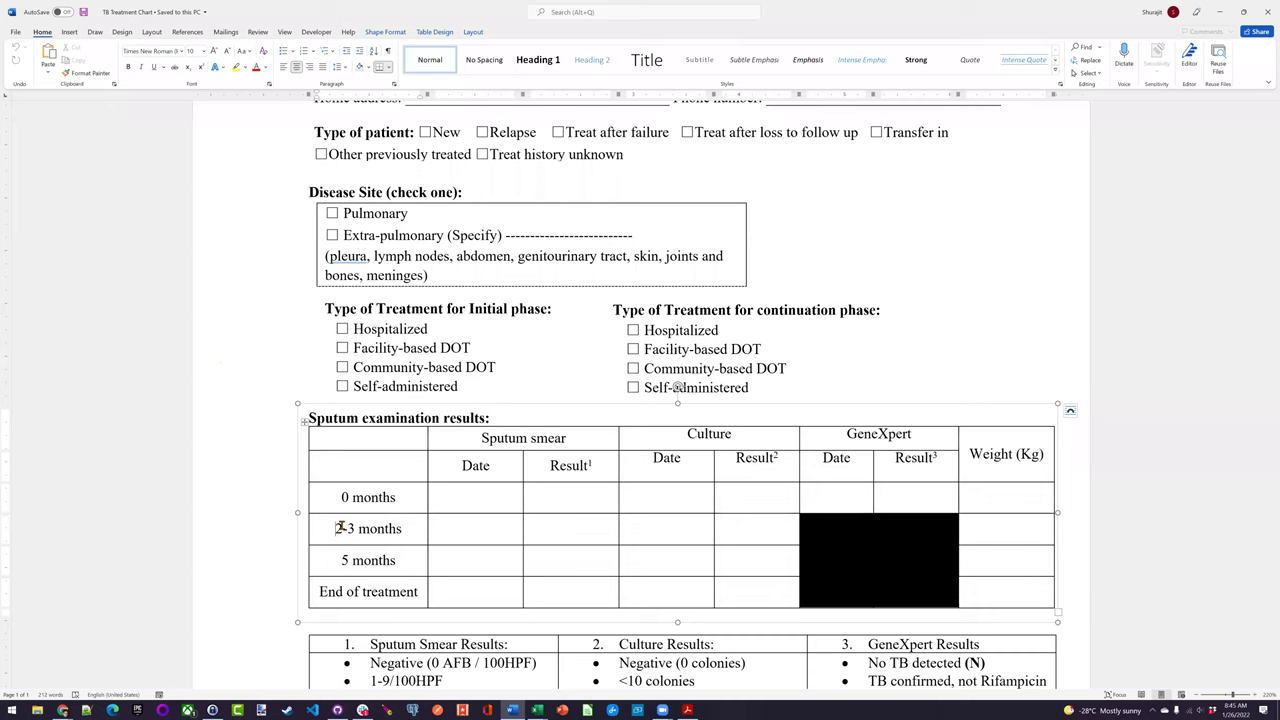
left_click_drag(339, 562, 398, 563)
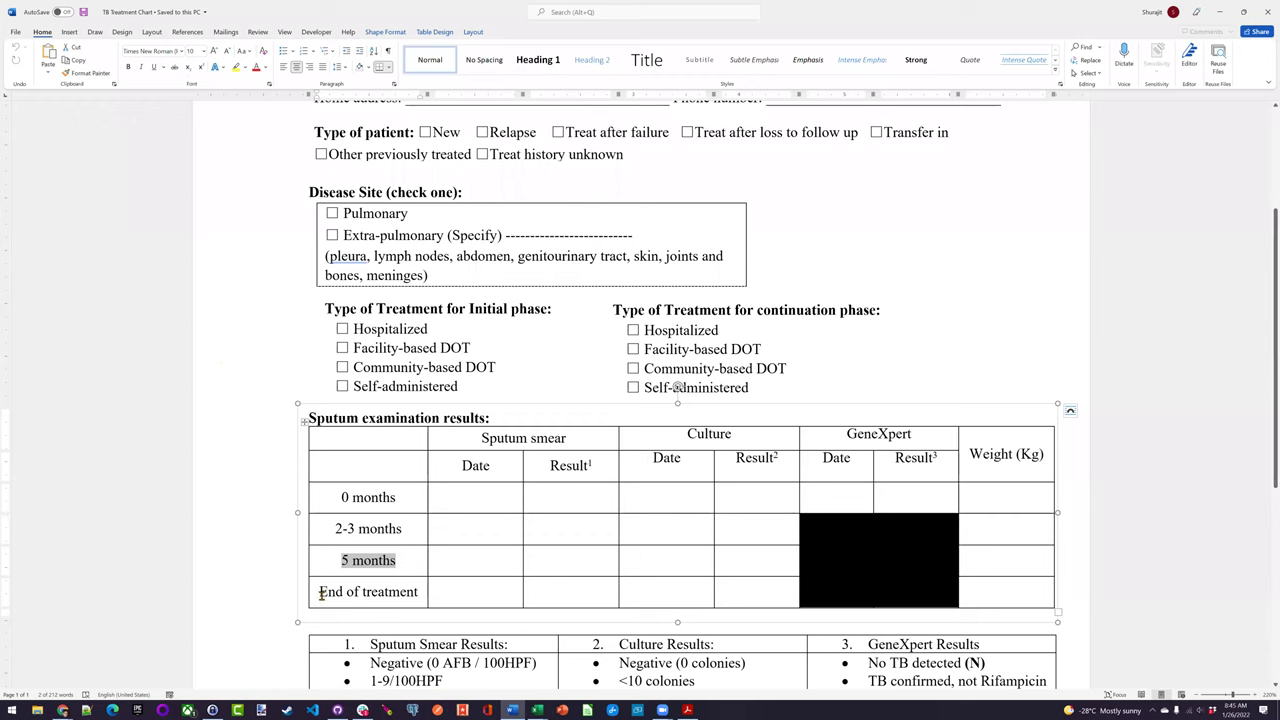
left_click_drag(318, 592, 418, 594)
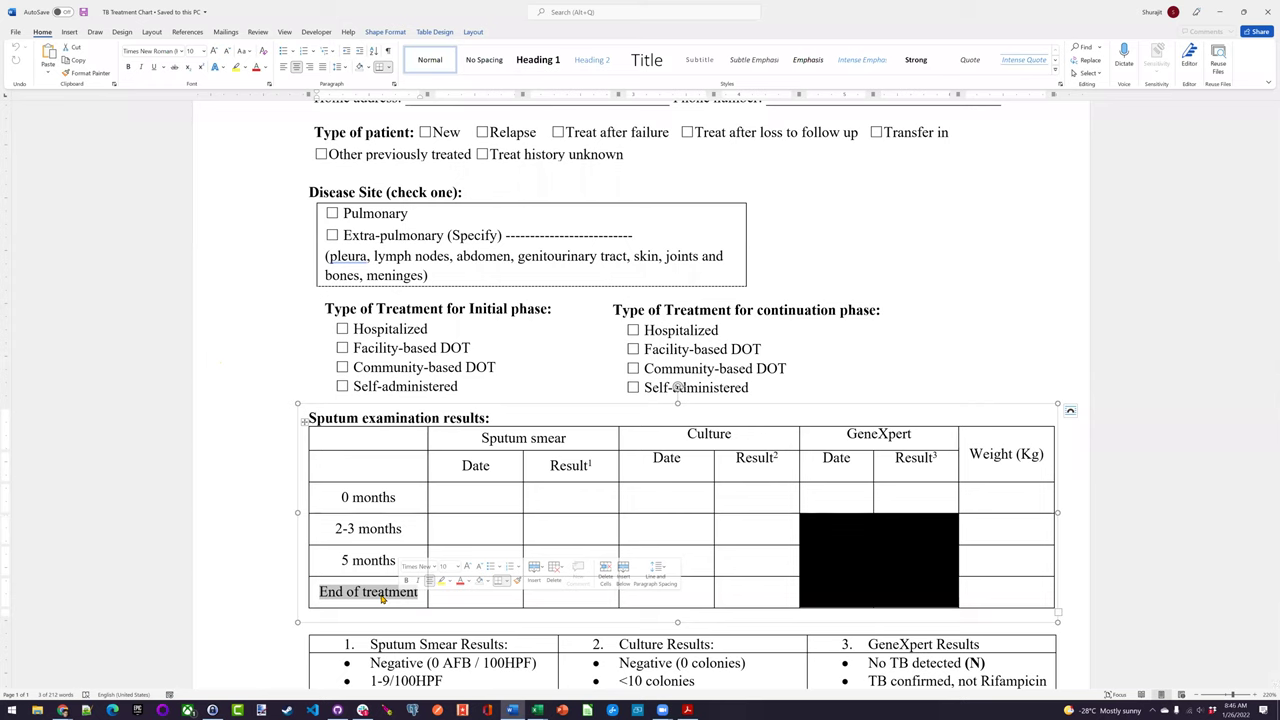
left_click(605, 300)
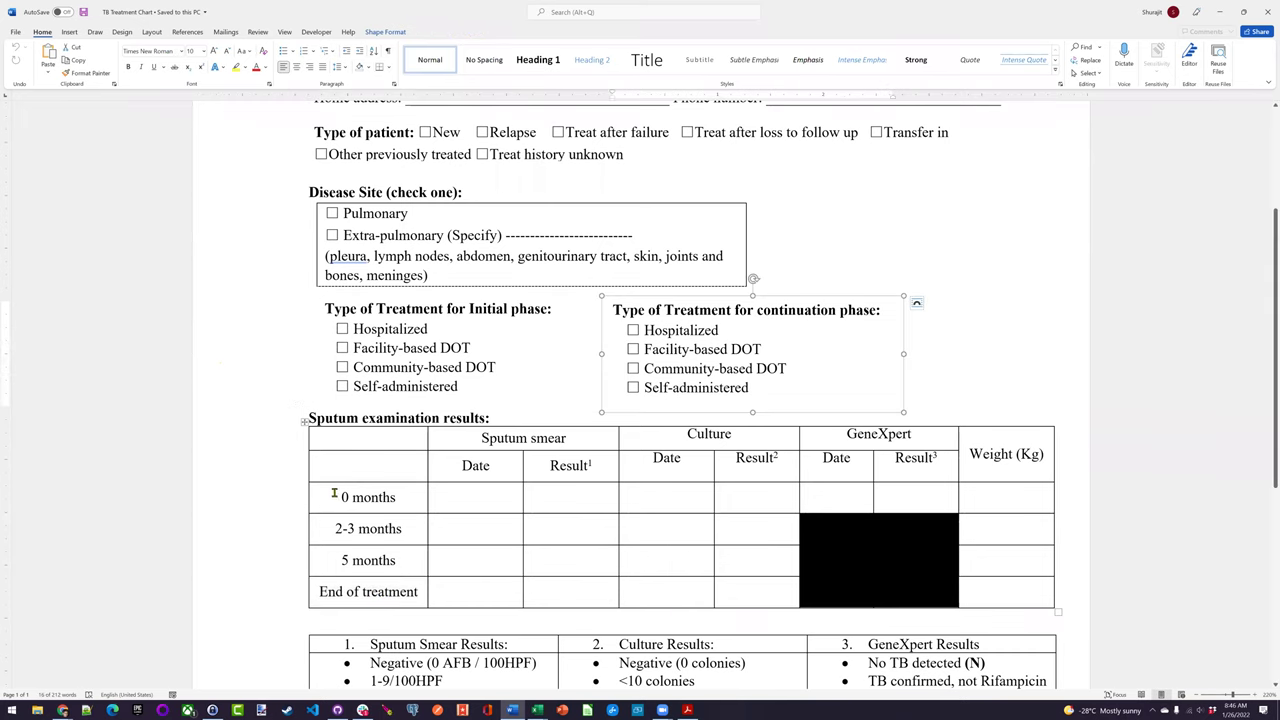
left_click_drag(337, 494, 396, 497)
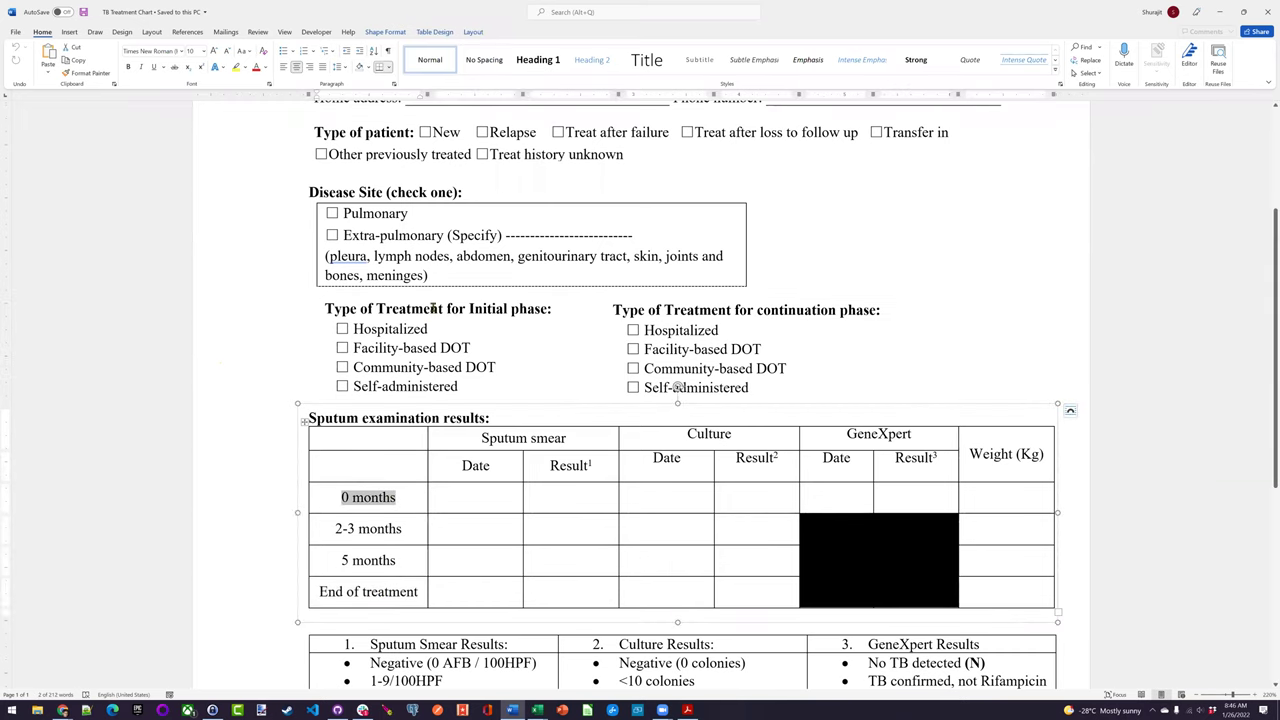
scroll(421, 328, "up", 2)
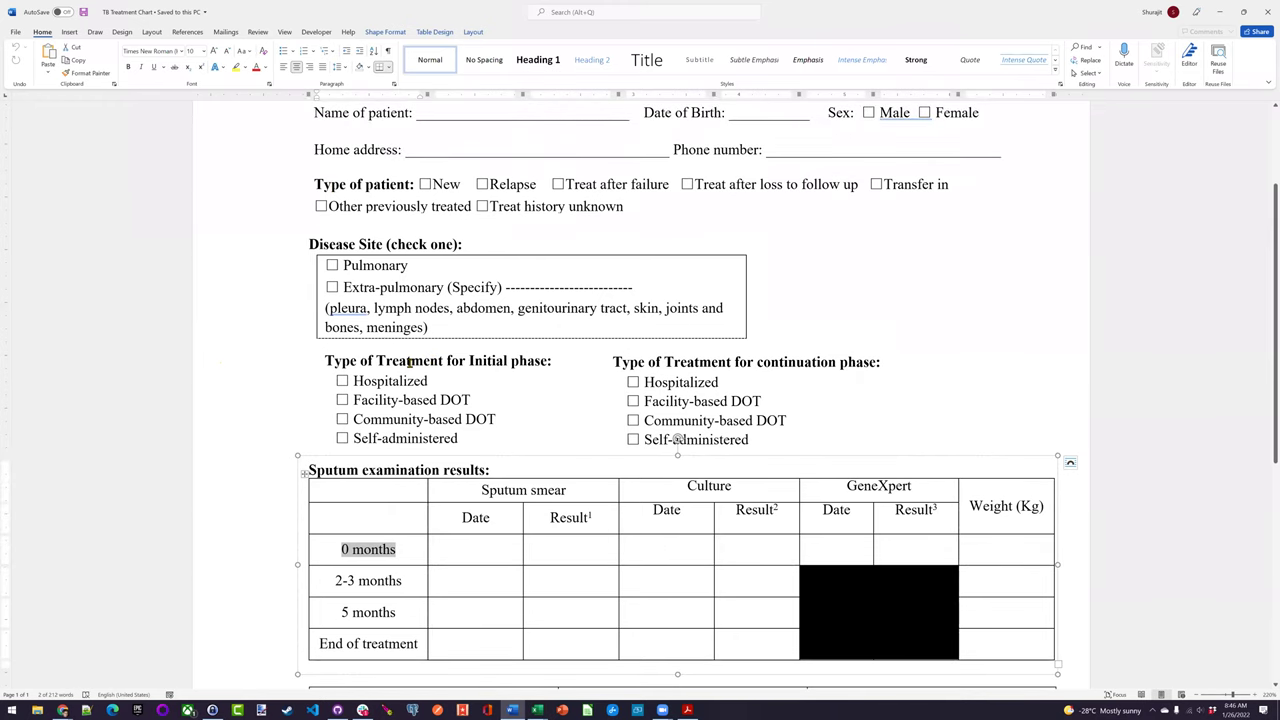
left_click_drag(614, 362, 880, 363)
scroll(586, 437, "down", 2)
left_click_drag(333, 480, 406, 480)
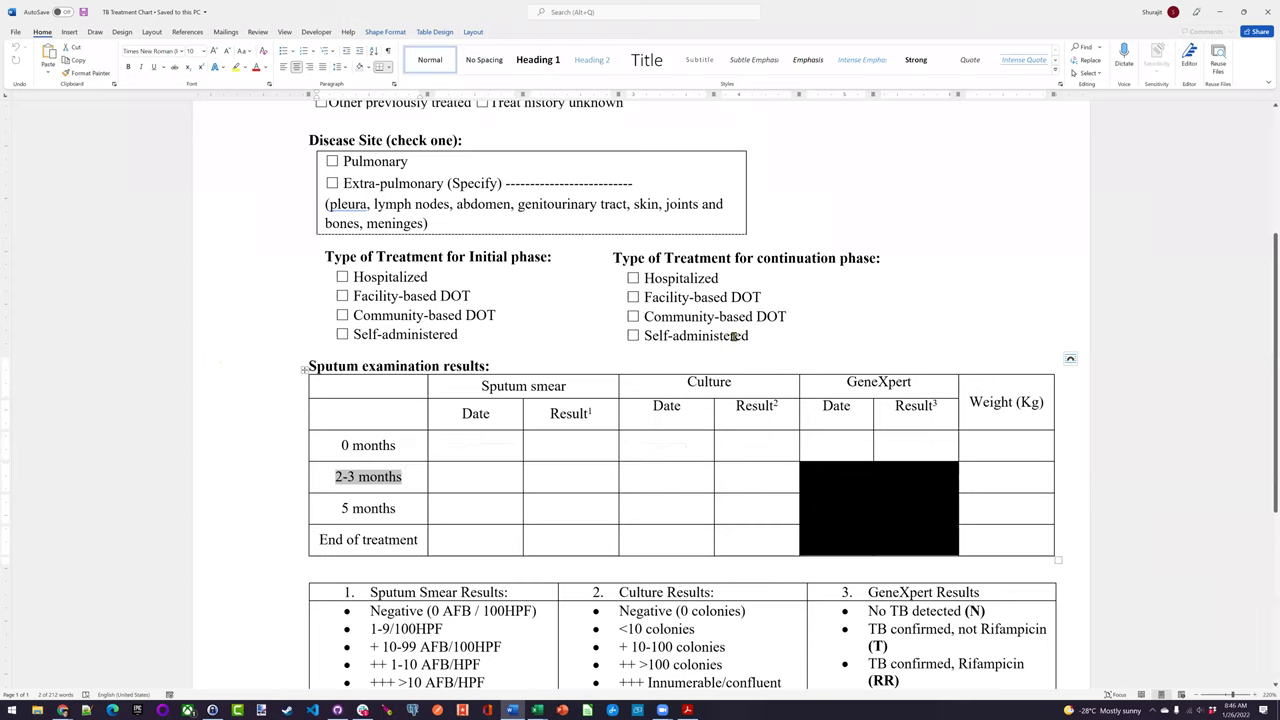
left_click_drag(604, 265, 849, 274)
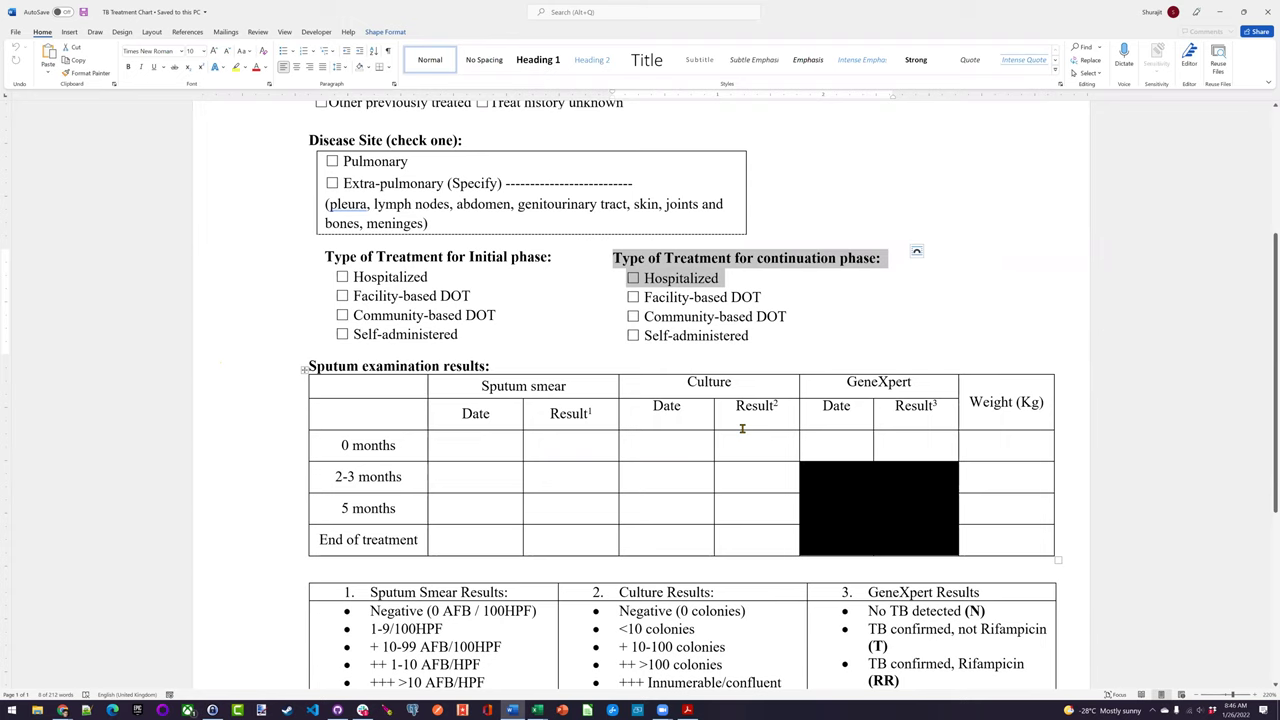
left_click(342, 508)
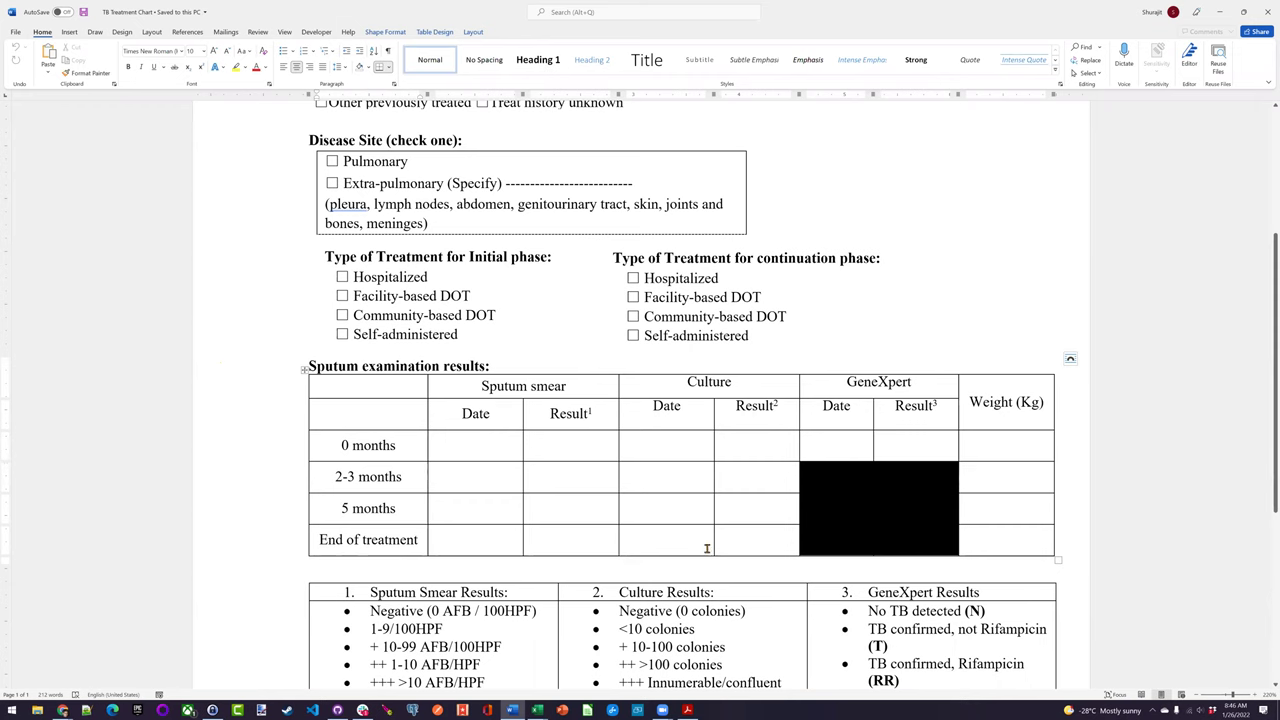
scroll(1044, 514, "down", 7)
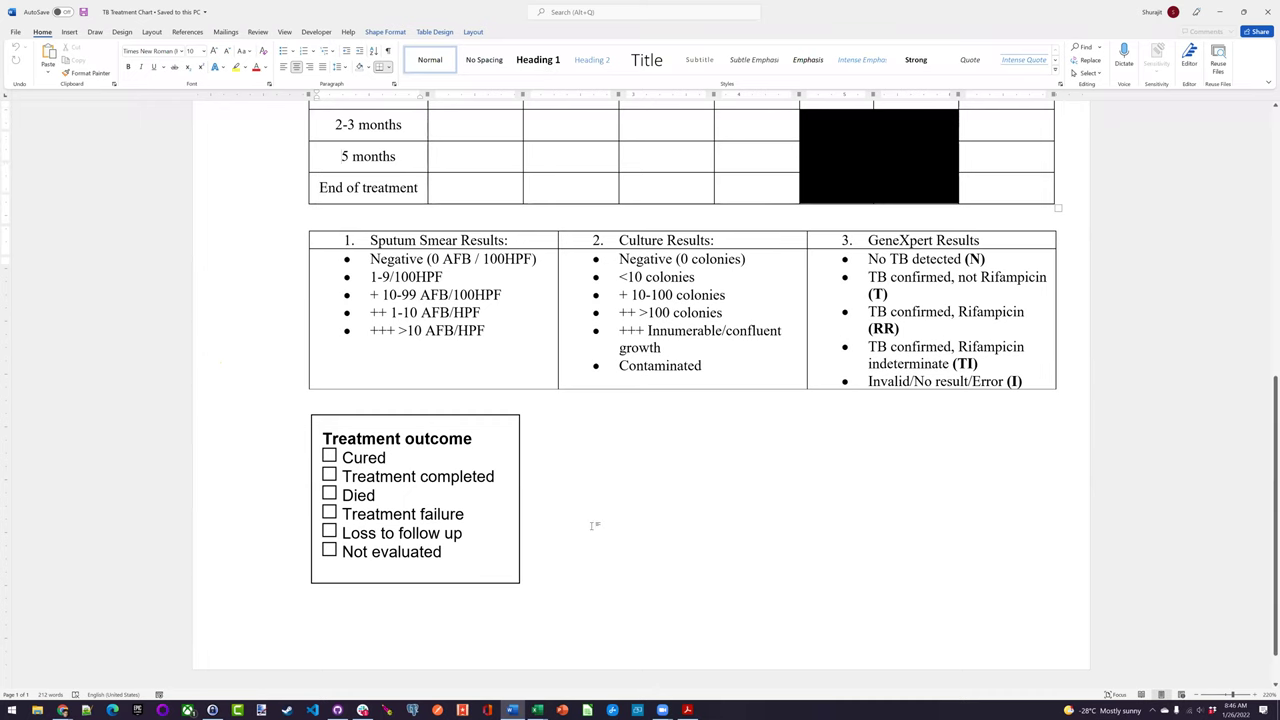
Scroll the chart back up and return to the TB_Tracker Design workbook.
scroll(588, 526, "up", 3)
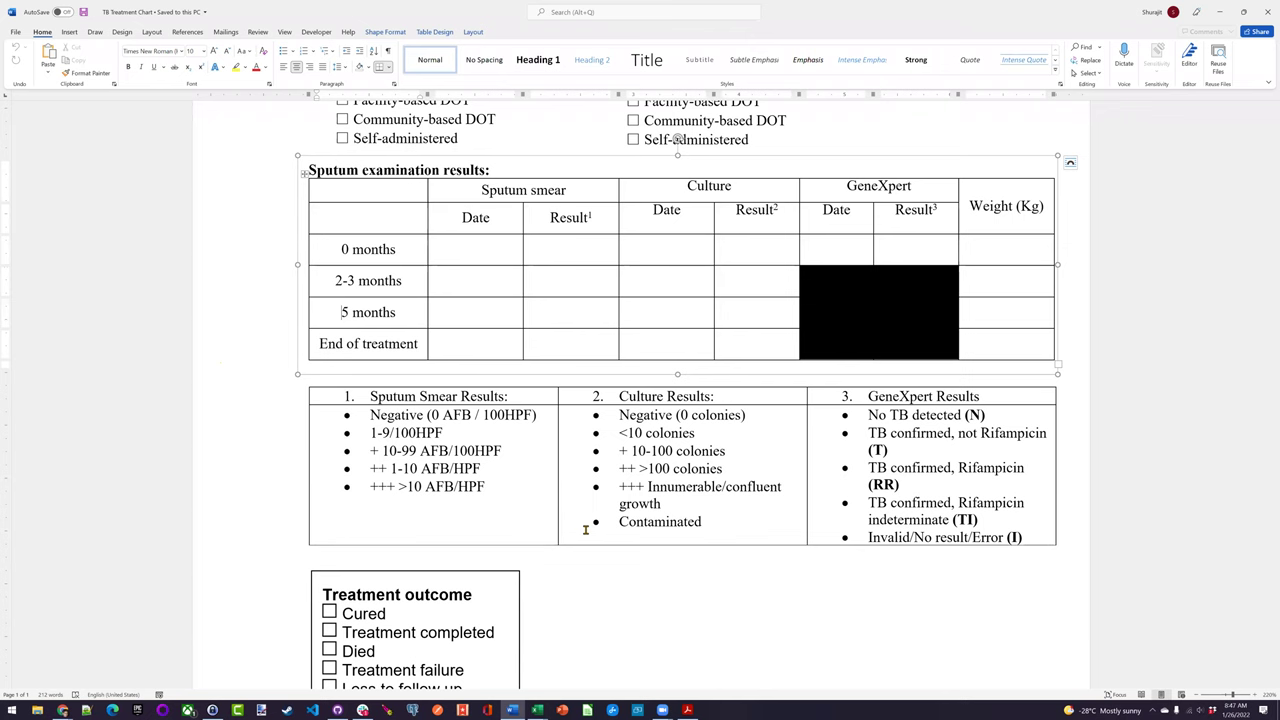
key("alt+Tab")
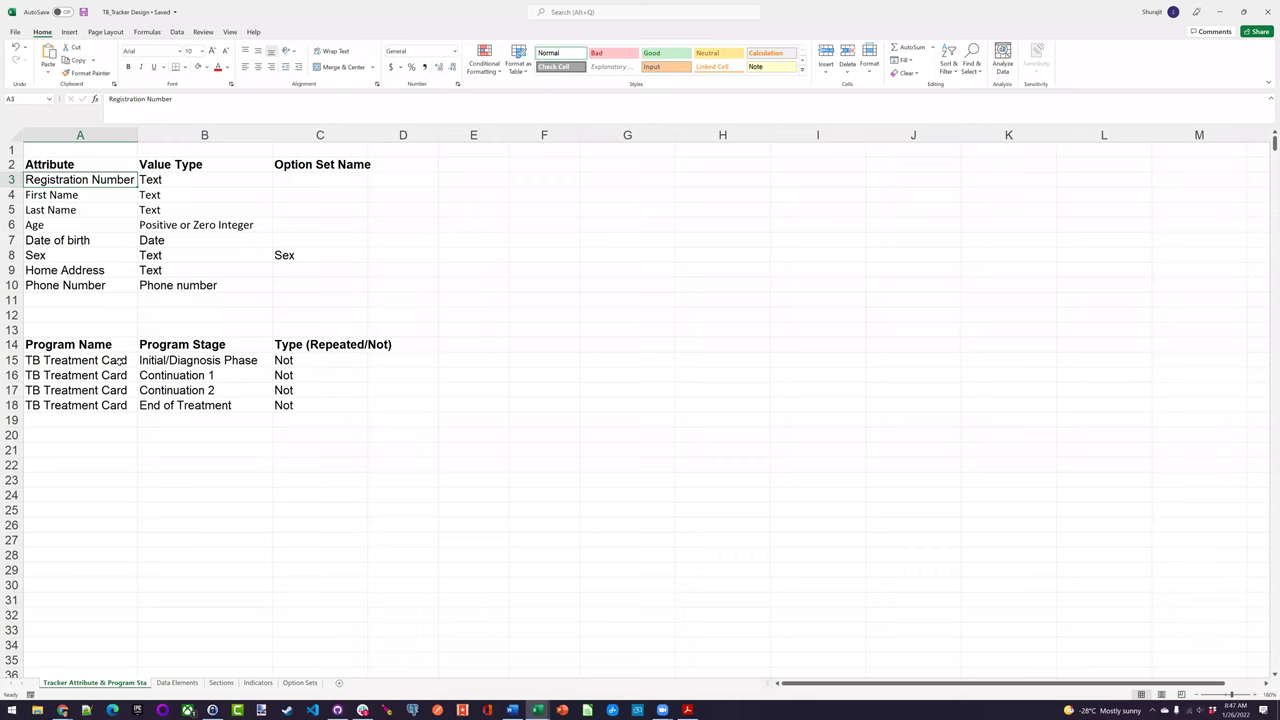
Go through the four program stages in B15–B18, then open the Data Elements sheet.
left_click(190, 364)
left_click(189, 376)
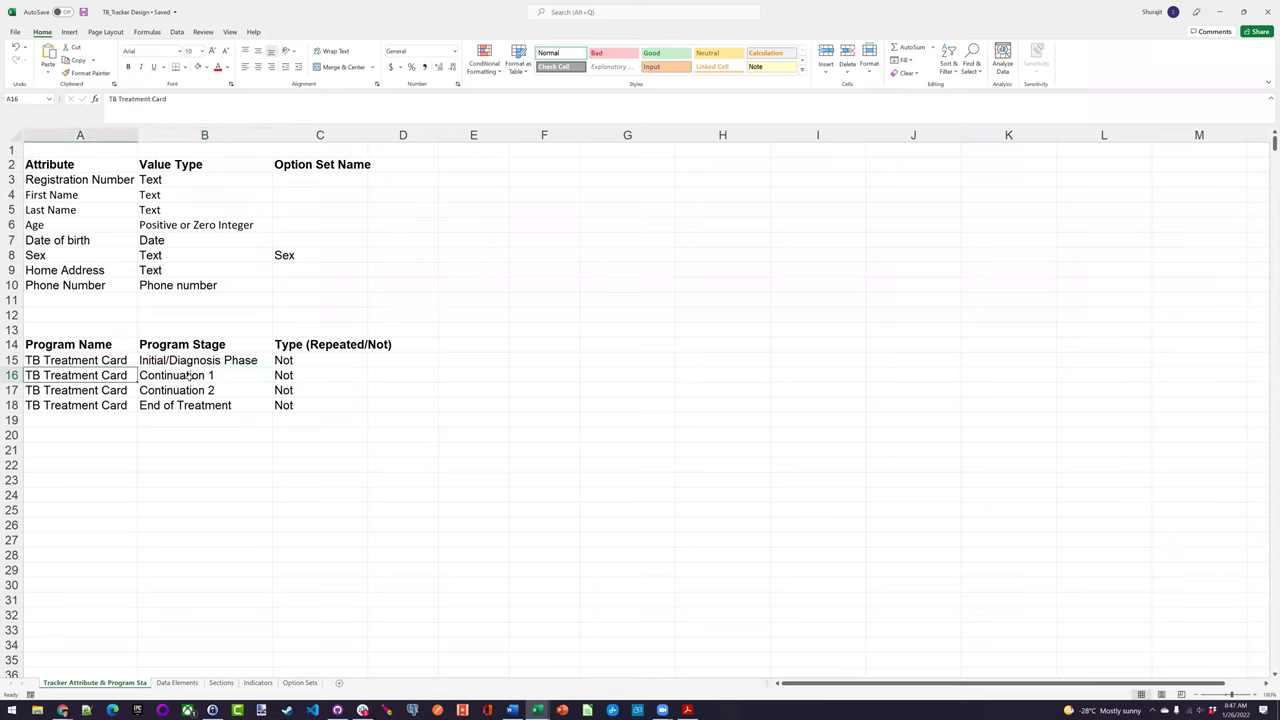
key("Down")
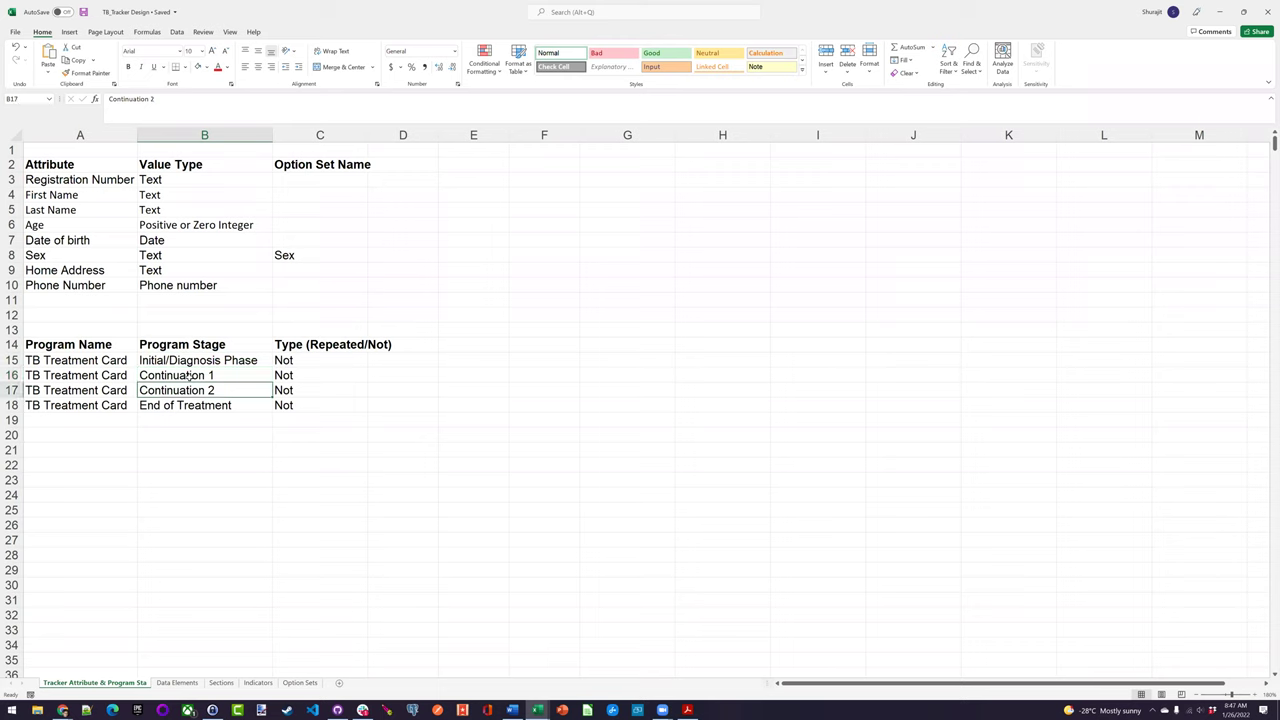
key("Down")
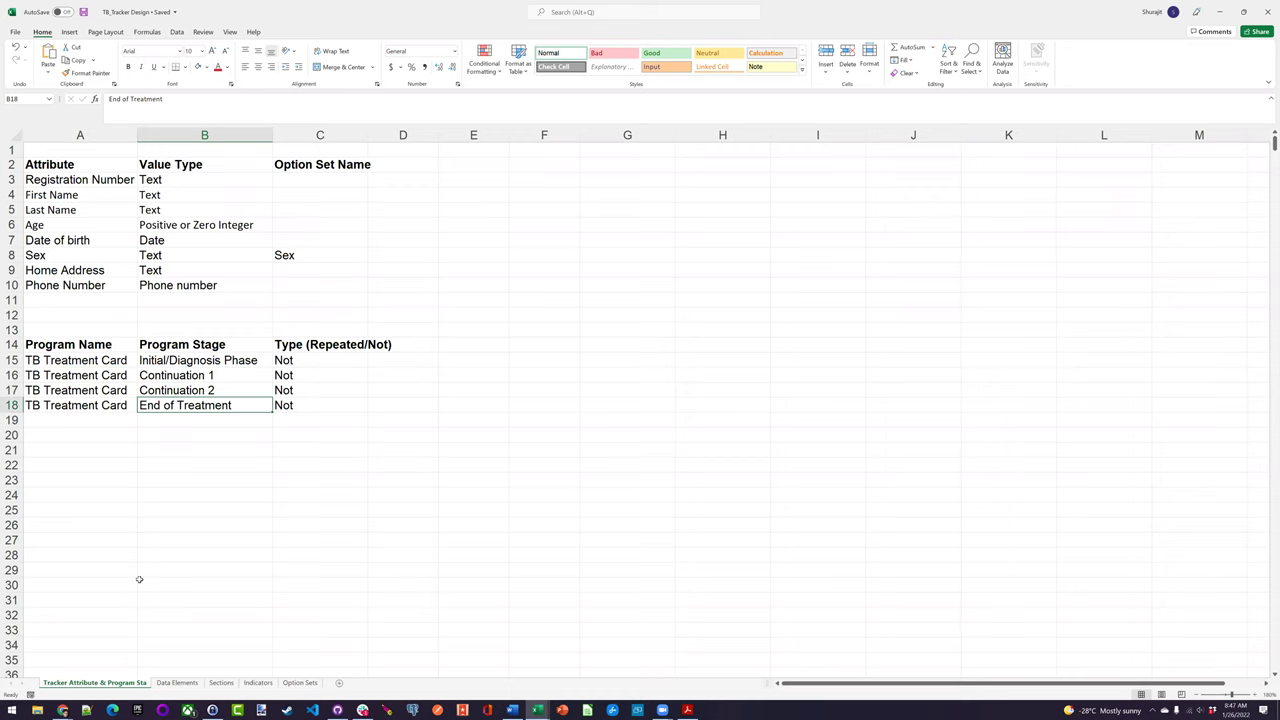
left_click(165, 685)
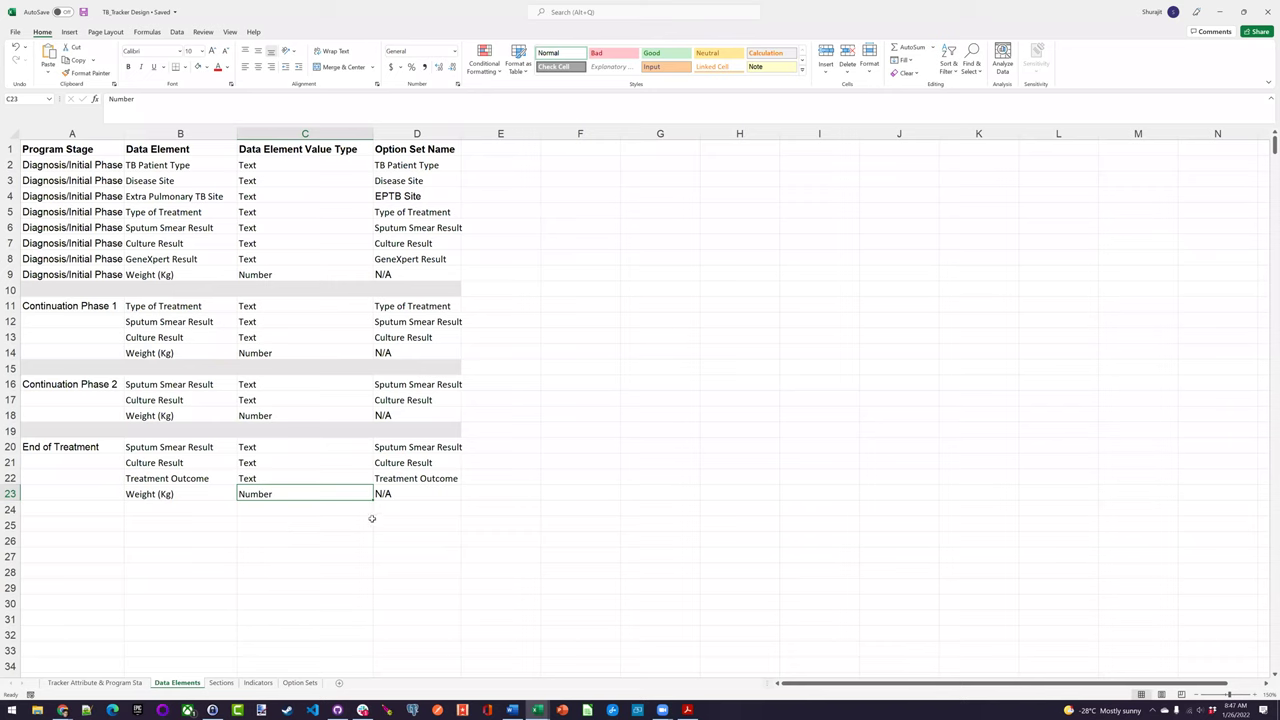
In the chart, select the pleura-to-meninges site list and the Type of Treatment for Initial phase heading.
key("alt+Tab")
scroll(522, 254, "up", 5)
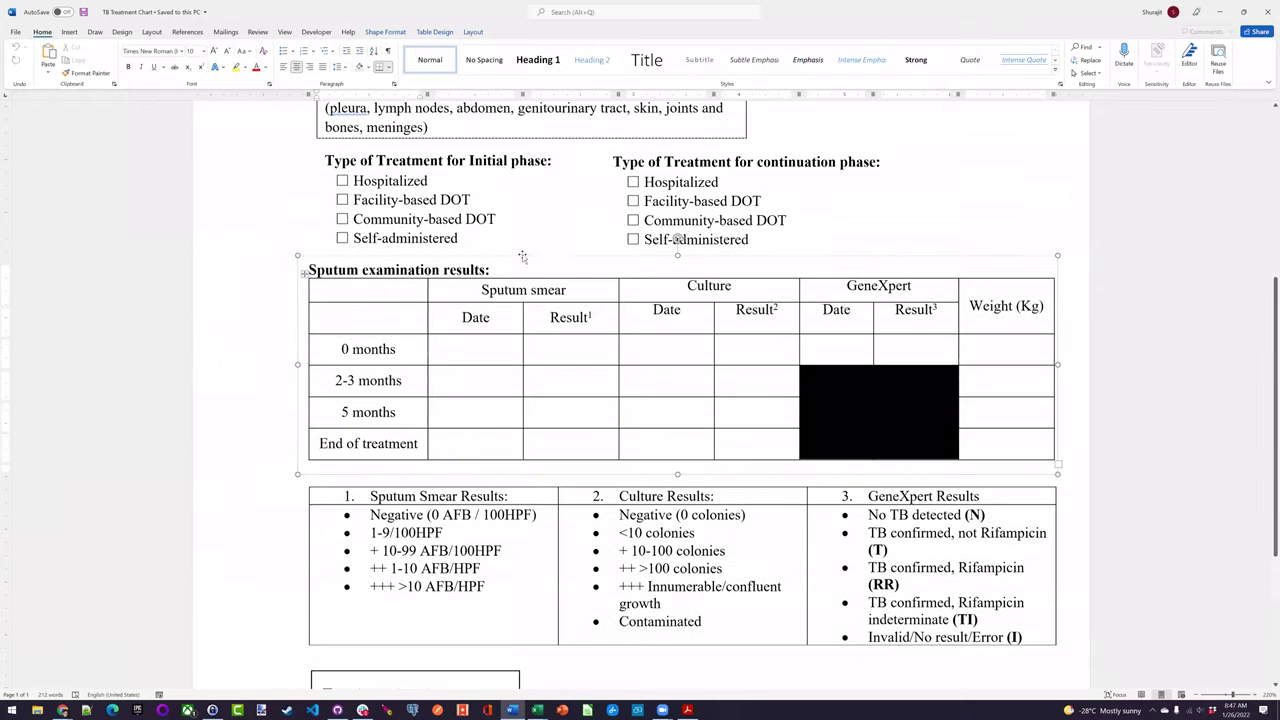
scroll(676, 343, "up", 1)
left_click_drag(309, 204, 383, 204)
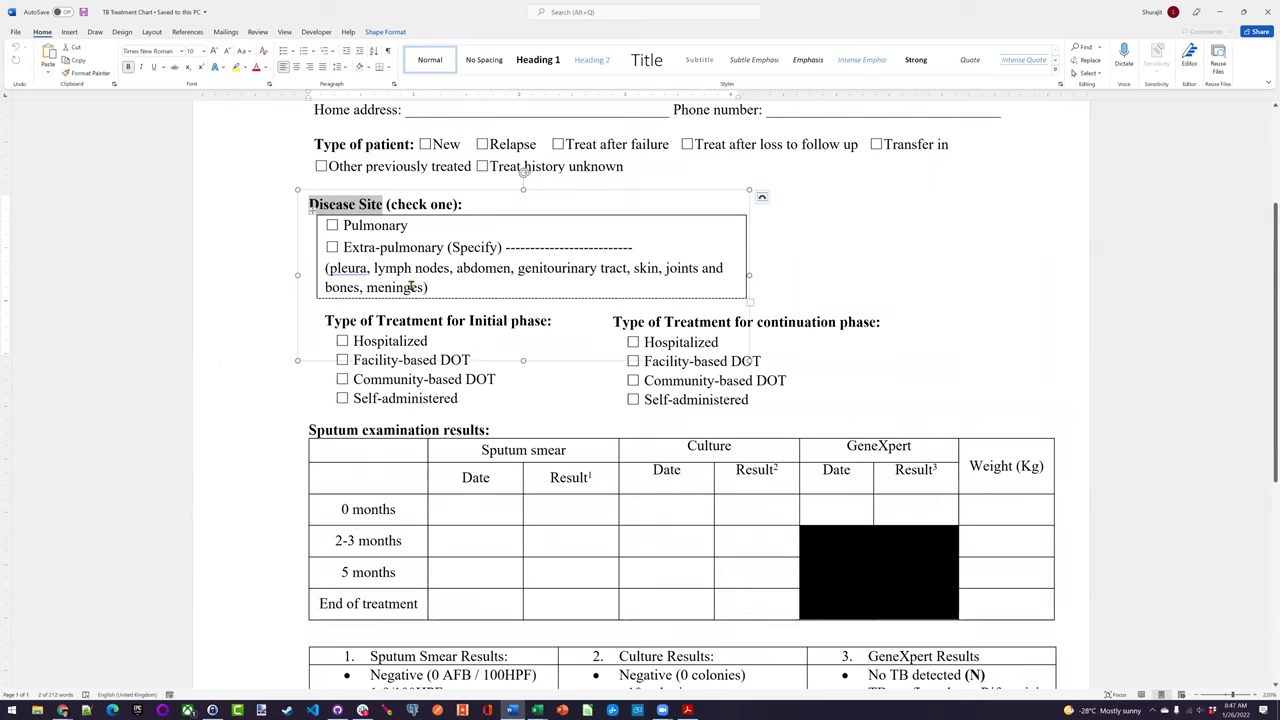
triple_click(345, 268)
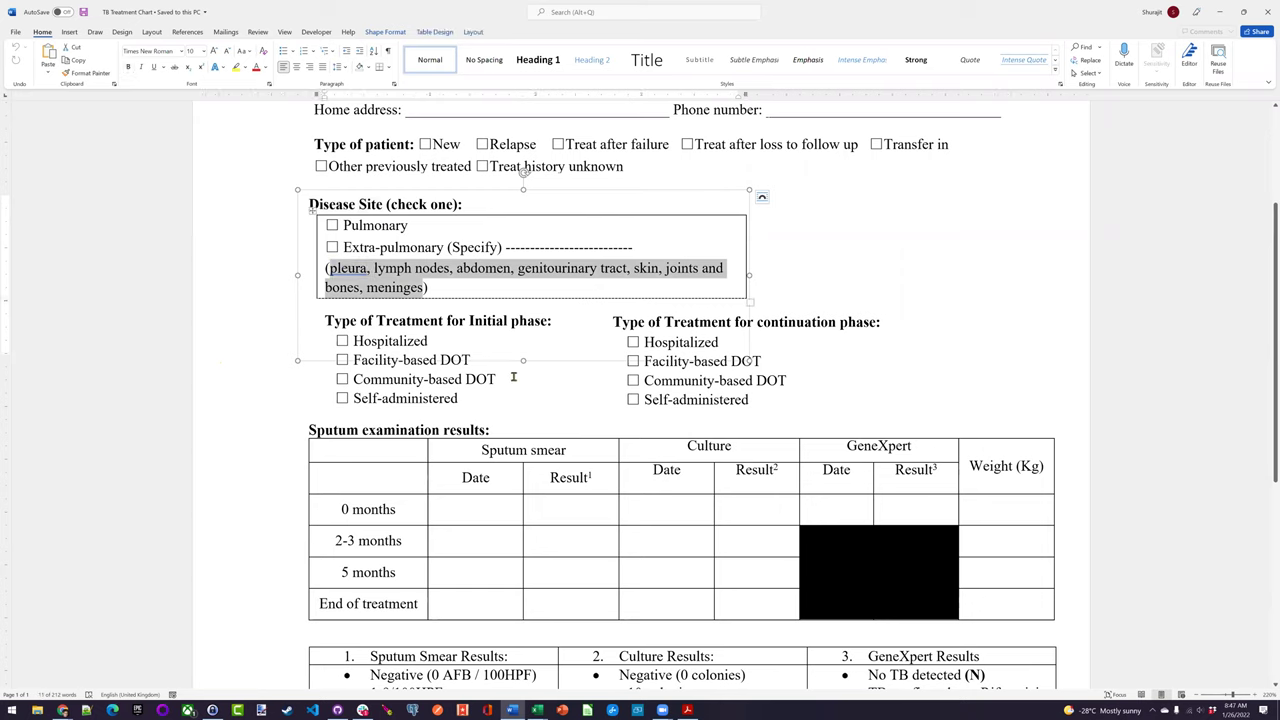
left_click(325, 320)
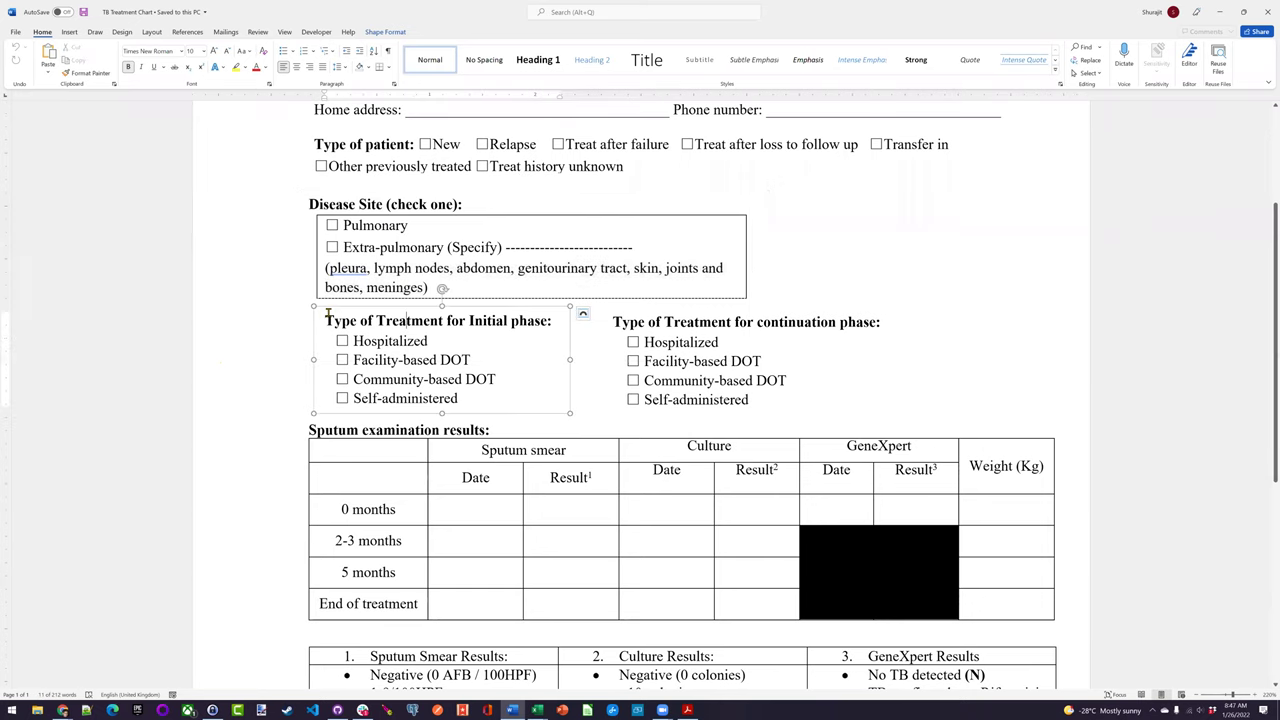
left_click_drag(325, 320, 551, 320)
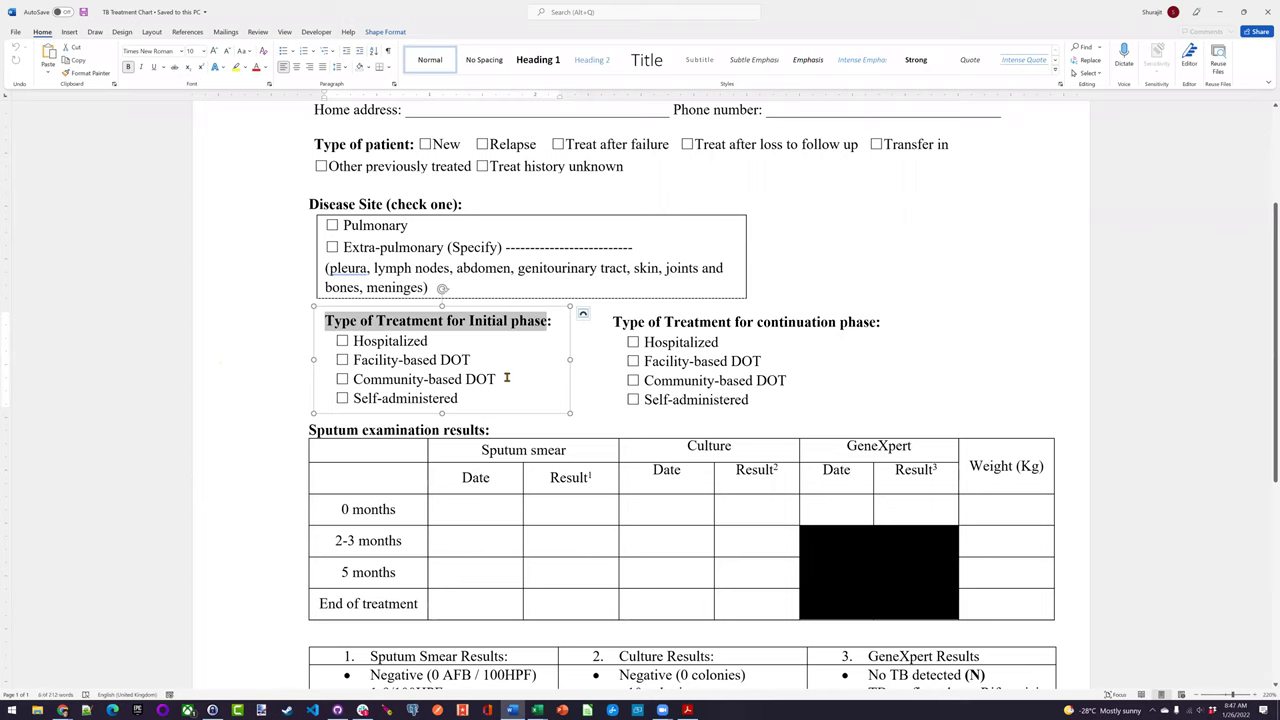
Select the Type of patient checkboxes, then return to Excel's Option Sets sheet.
left_click_drag(313, 144, 411, 144)
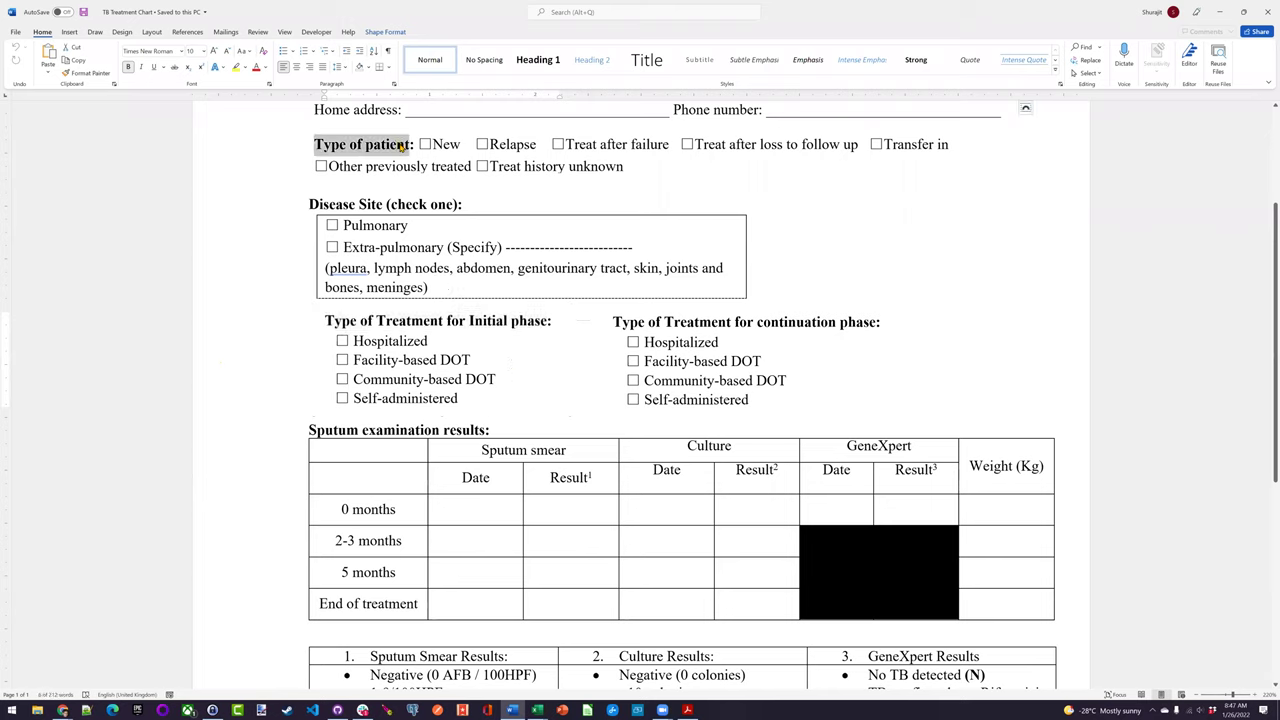
left_click_drag(630, 167, 418, 144)
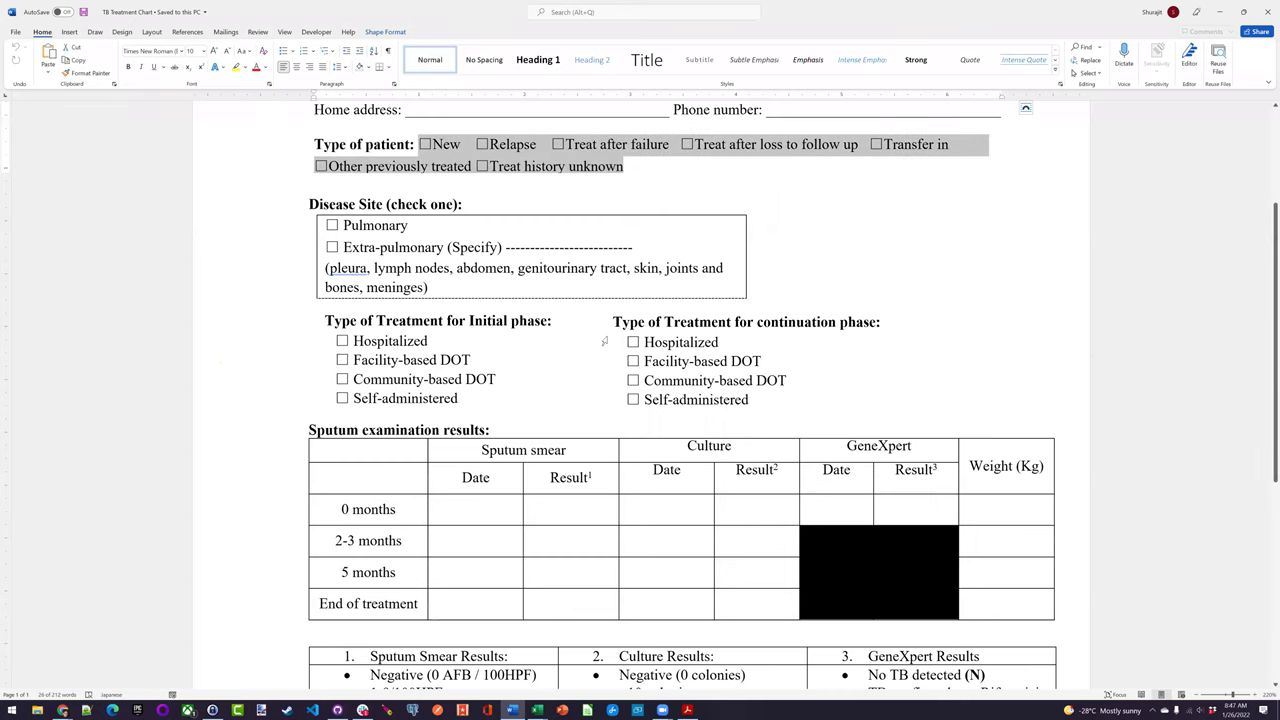
key("alt+Tab")
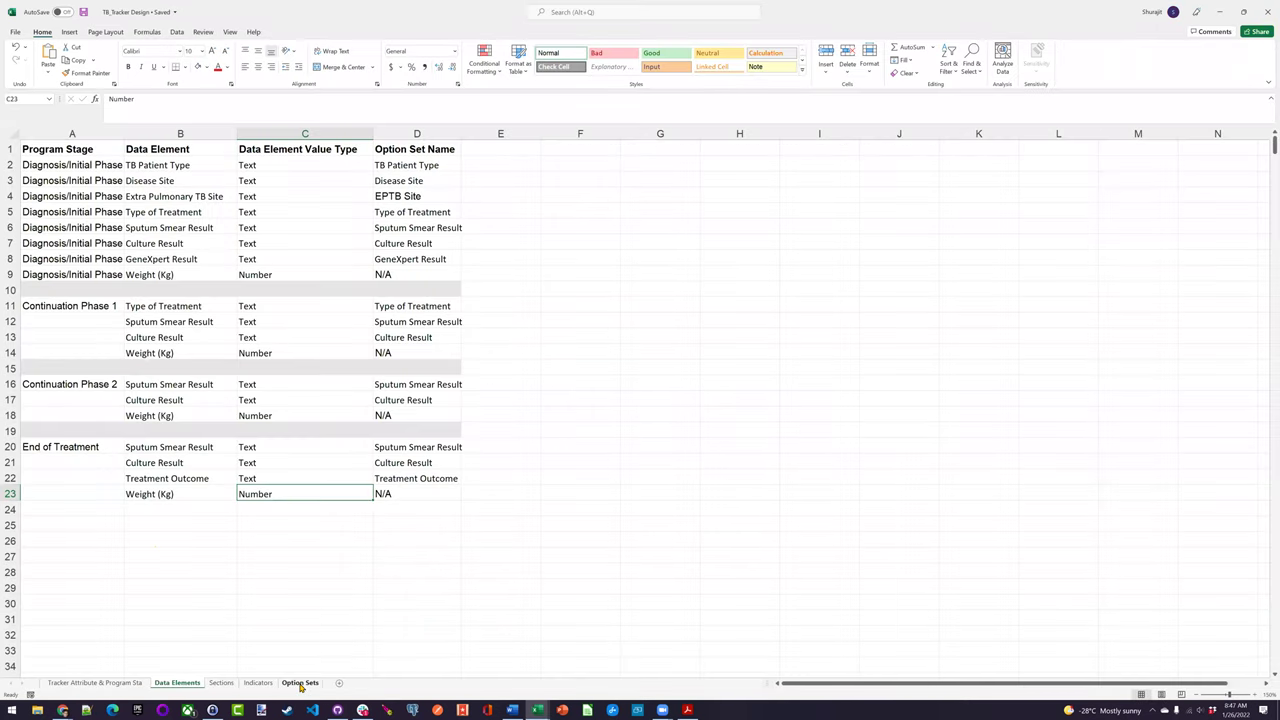
left_click(299, 682)
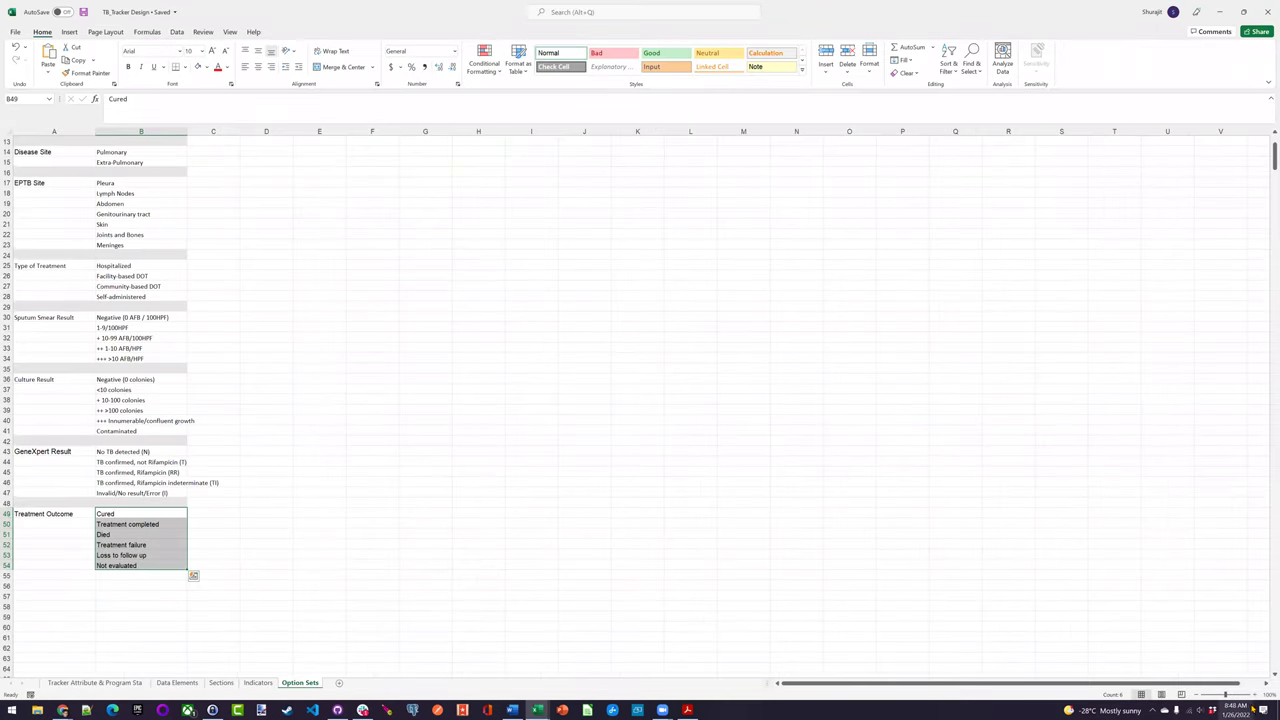
Scroll up through the Option Sets sheet, then switch to the Sections sheet.
scroll(249, 623, "up", 4)
scroll(330, 355, "up", 7)
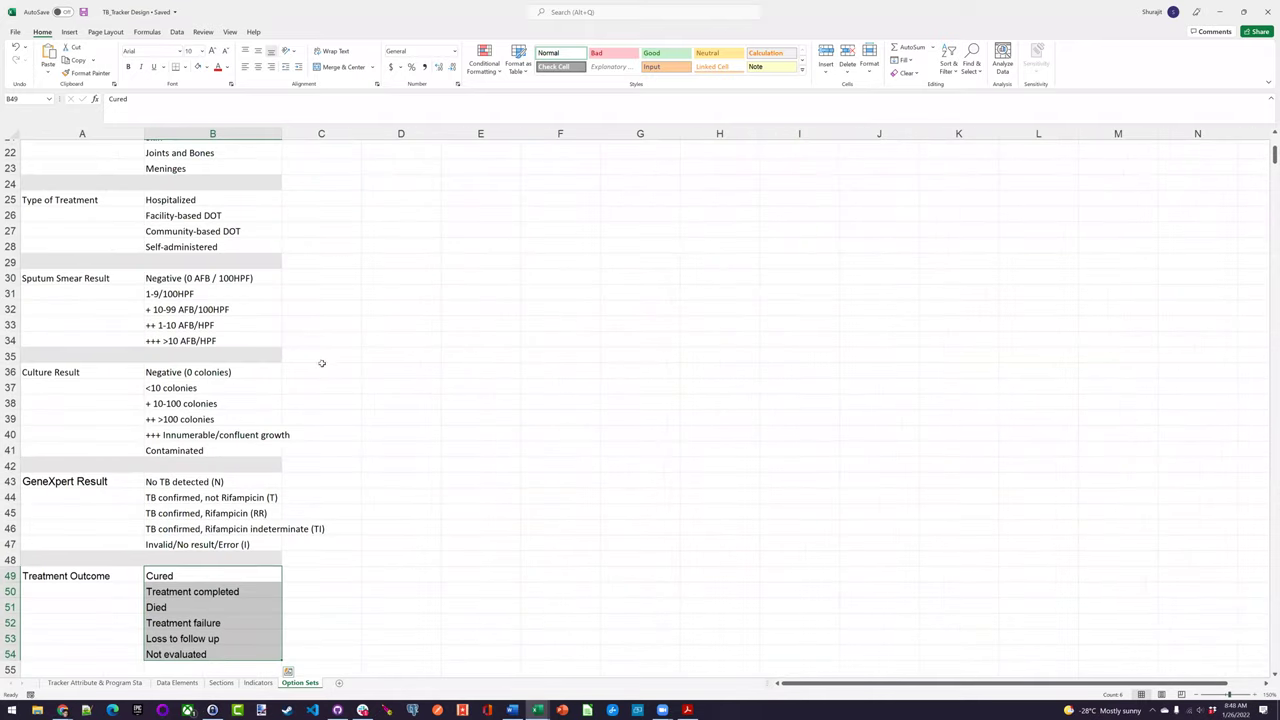
left_click(221, 682)
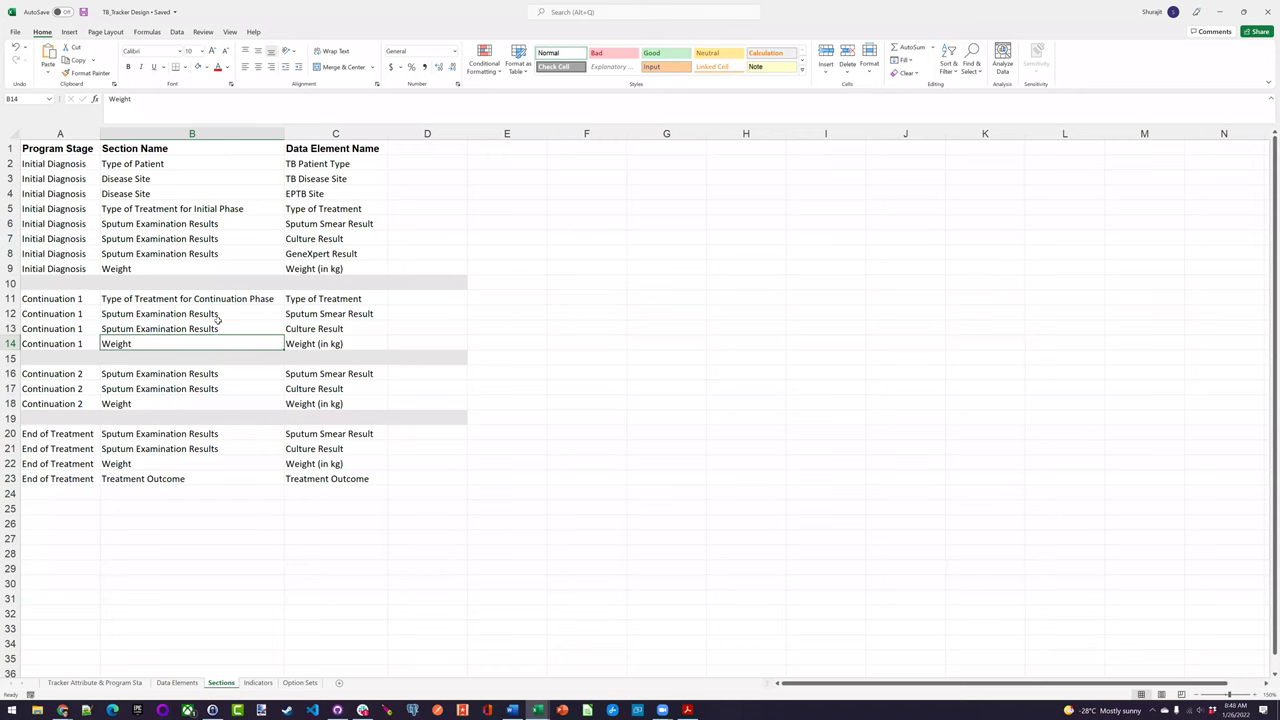
Open the Indicators sheet and zoom in on the indicators table.
left_click(254, 684)
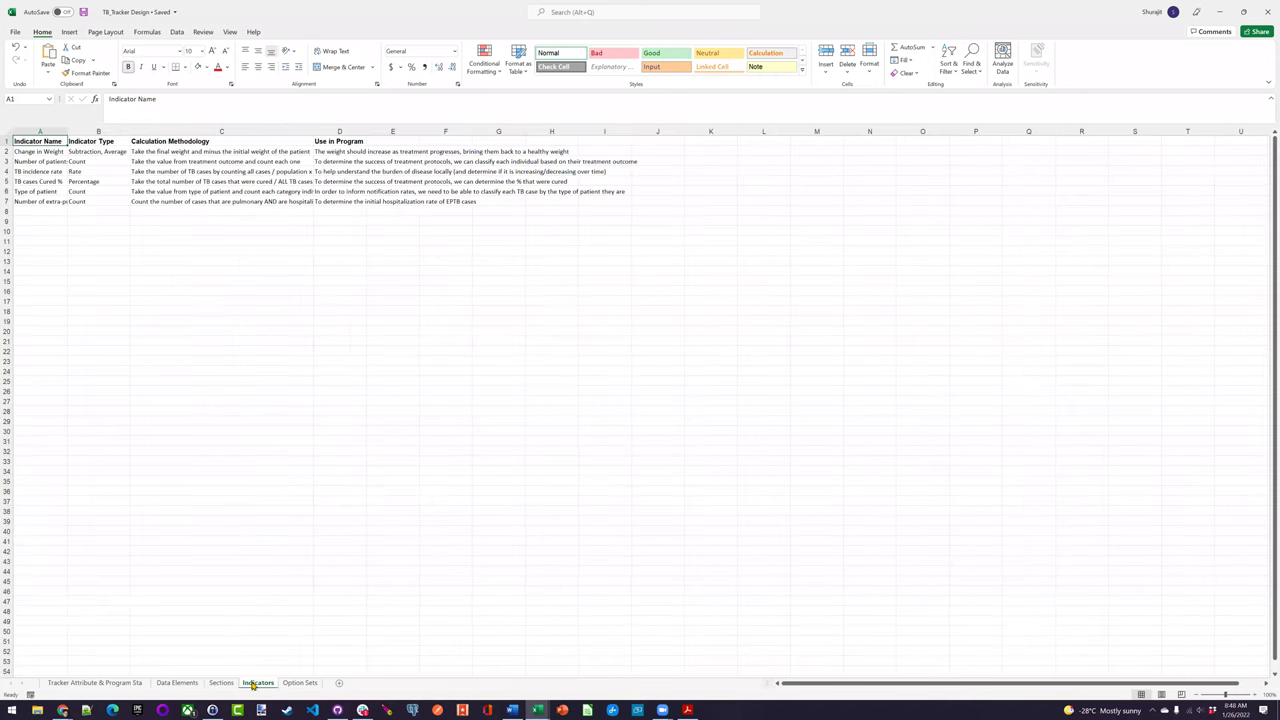
left_click(1254, 692)
left_click(1254, 692)
scroll(500, 317, "up", 1)
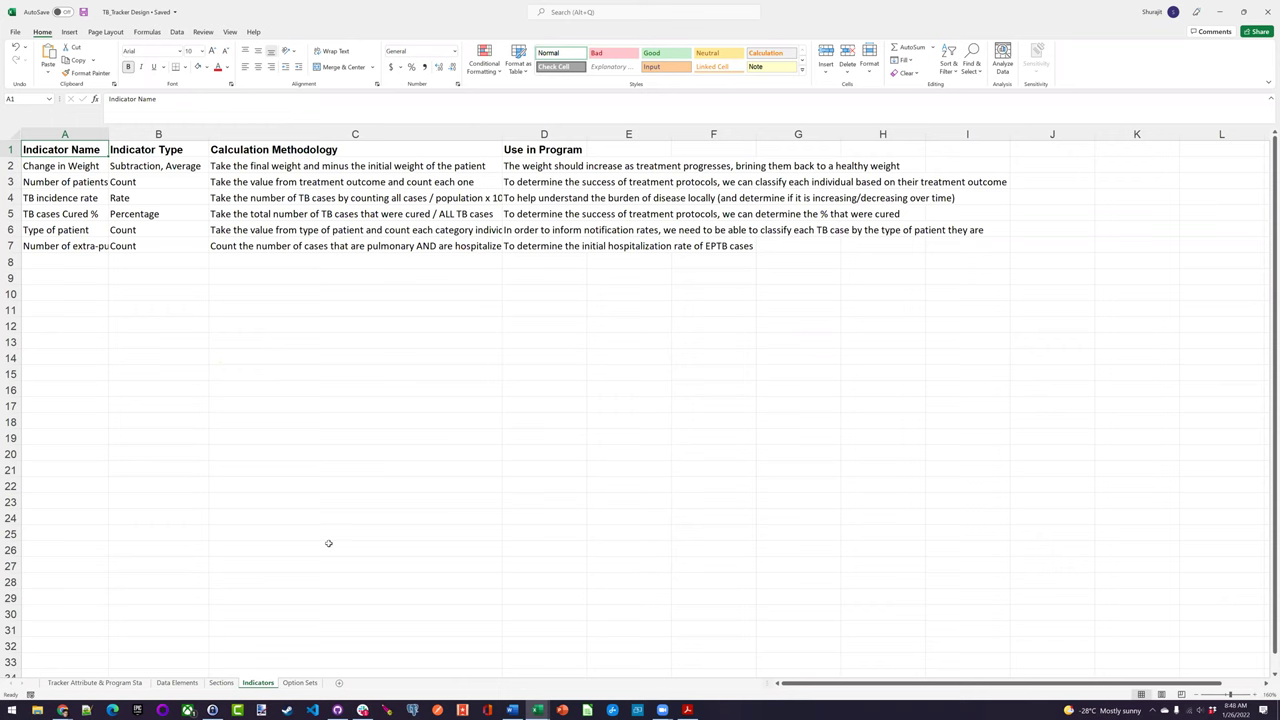
Return to the attributes sheet and bring the Tracker Configuration course page forward.
left_click(112, 683)
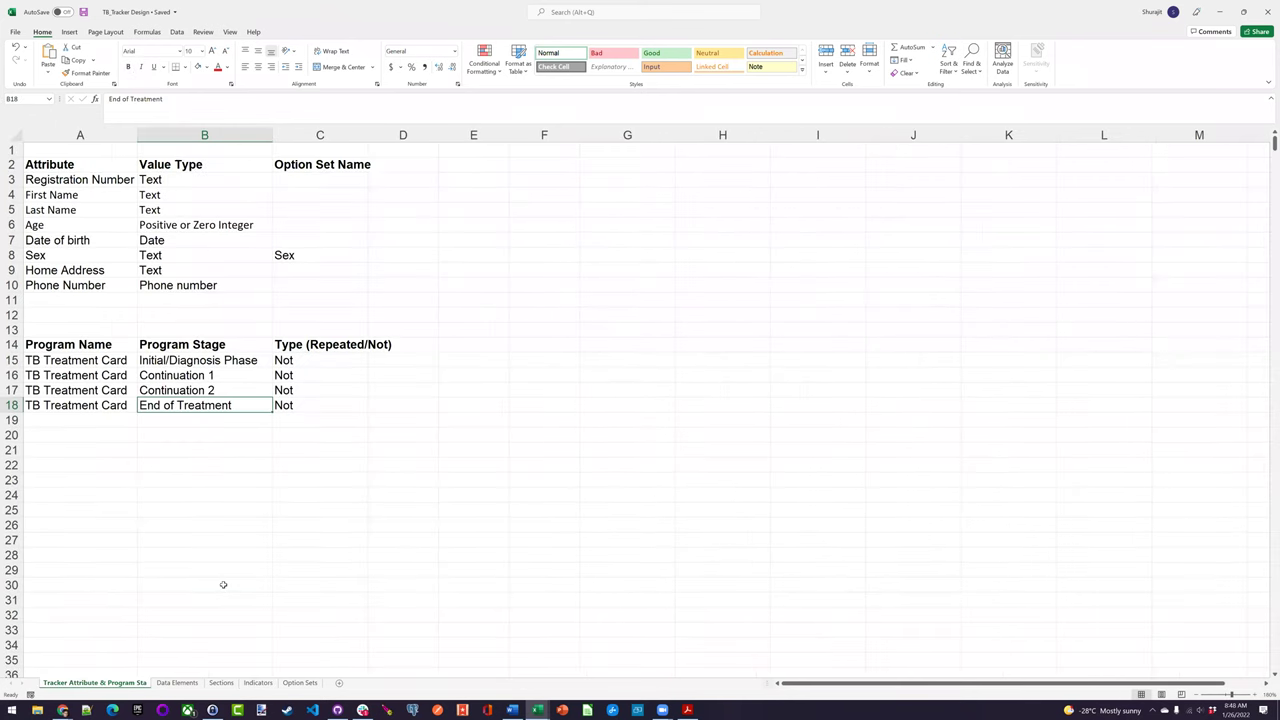
key("alt+Tab")
left_click(765, 219)
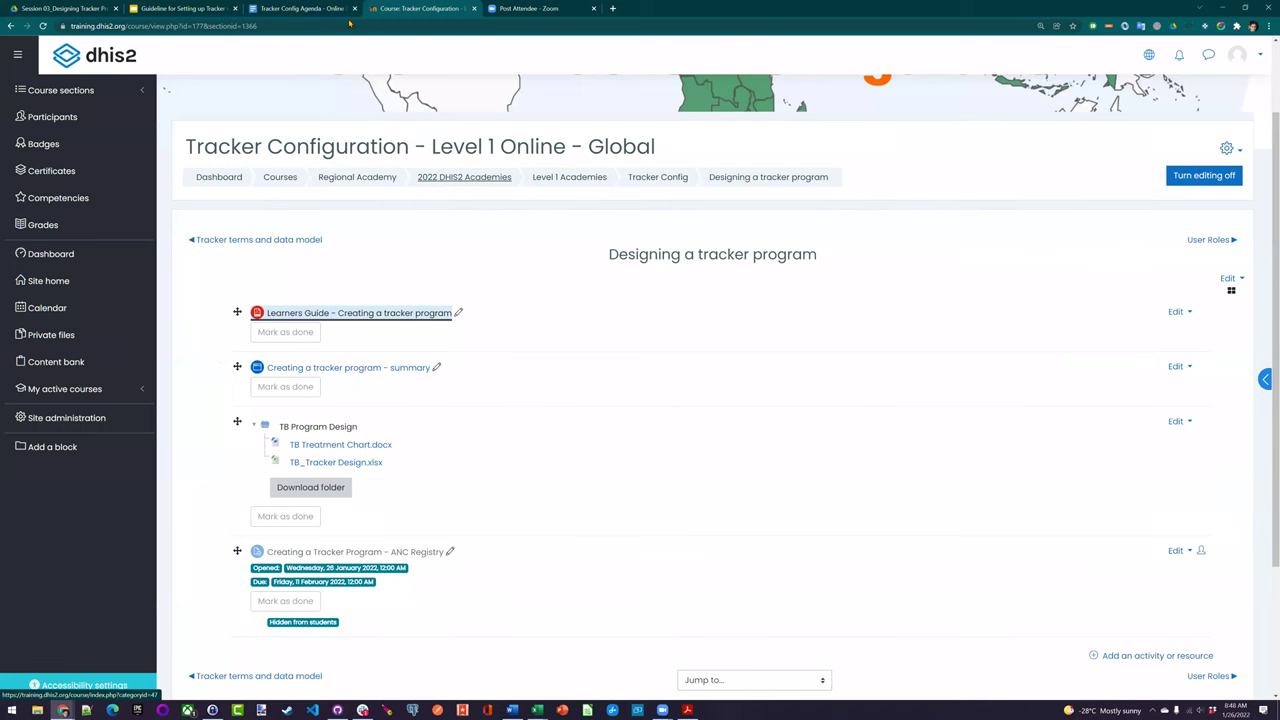
Return to the Tracker Capture tab and leave the patient dashboard for the working list.
key("alt+Tab")
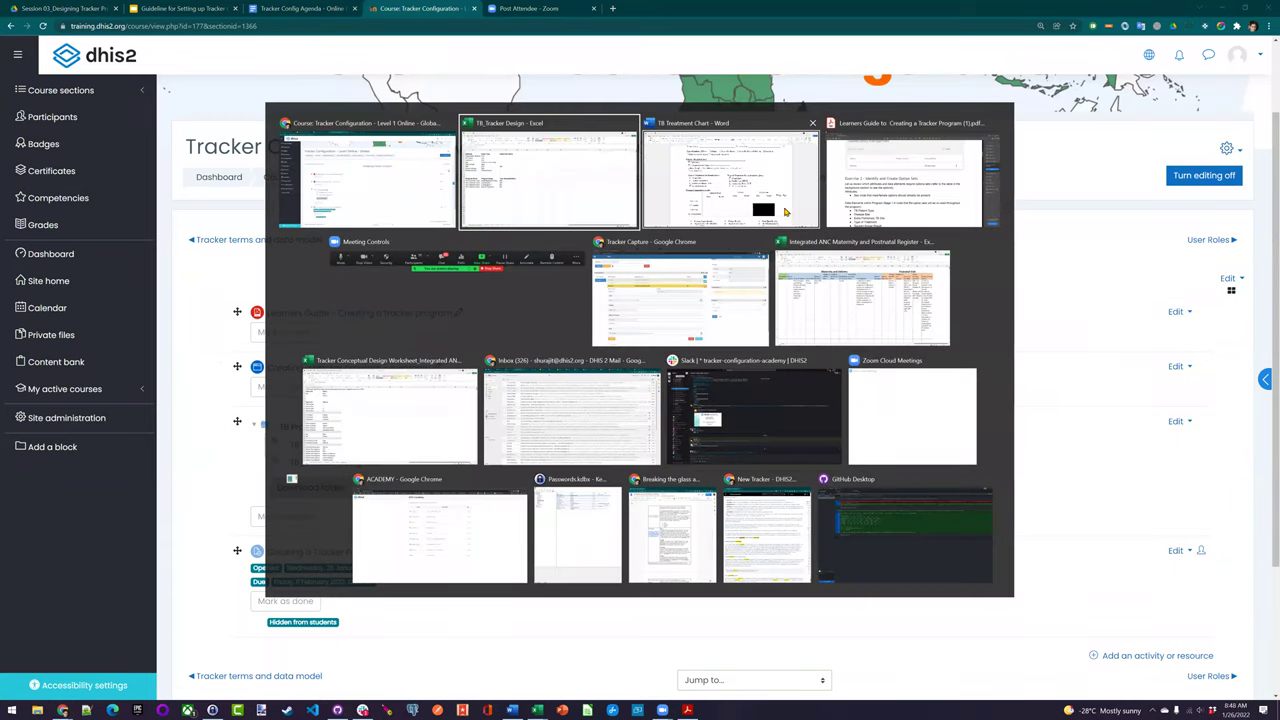
left_click(548, 172)
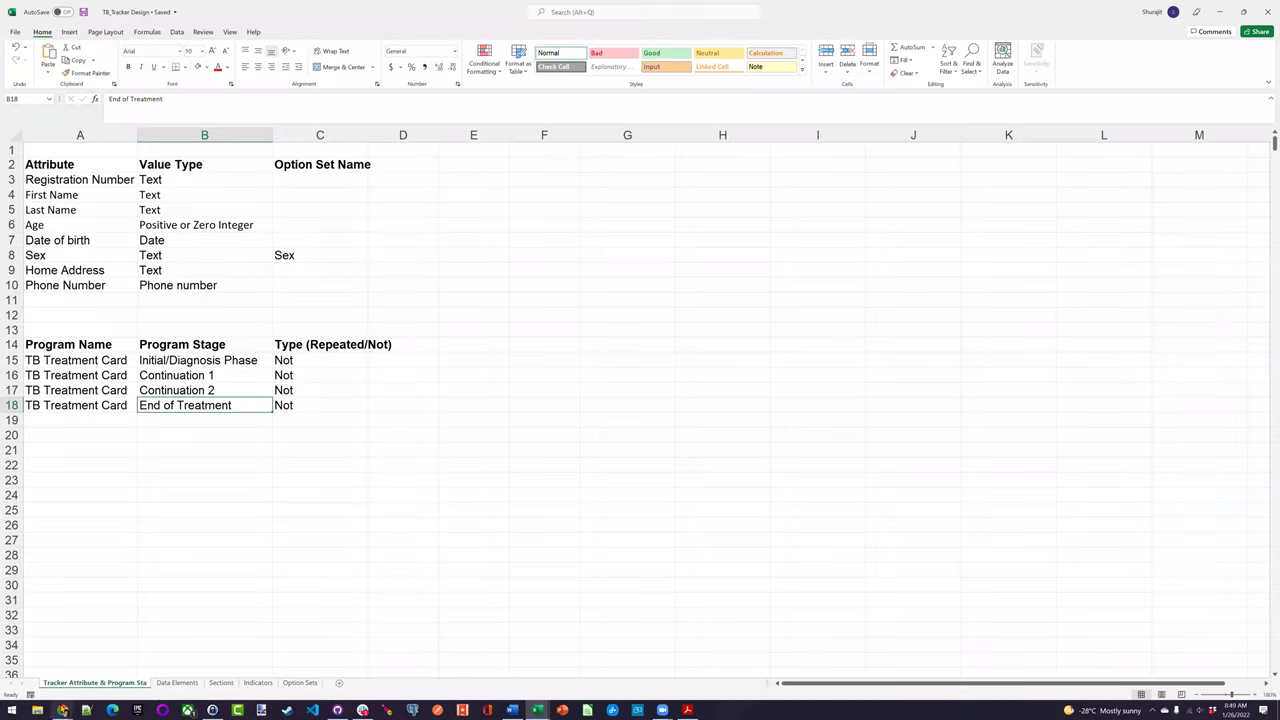
mouse_move(62, 710)
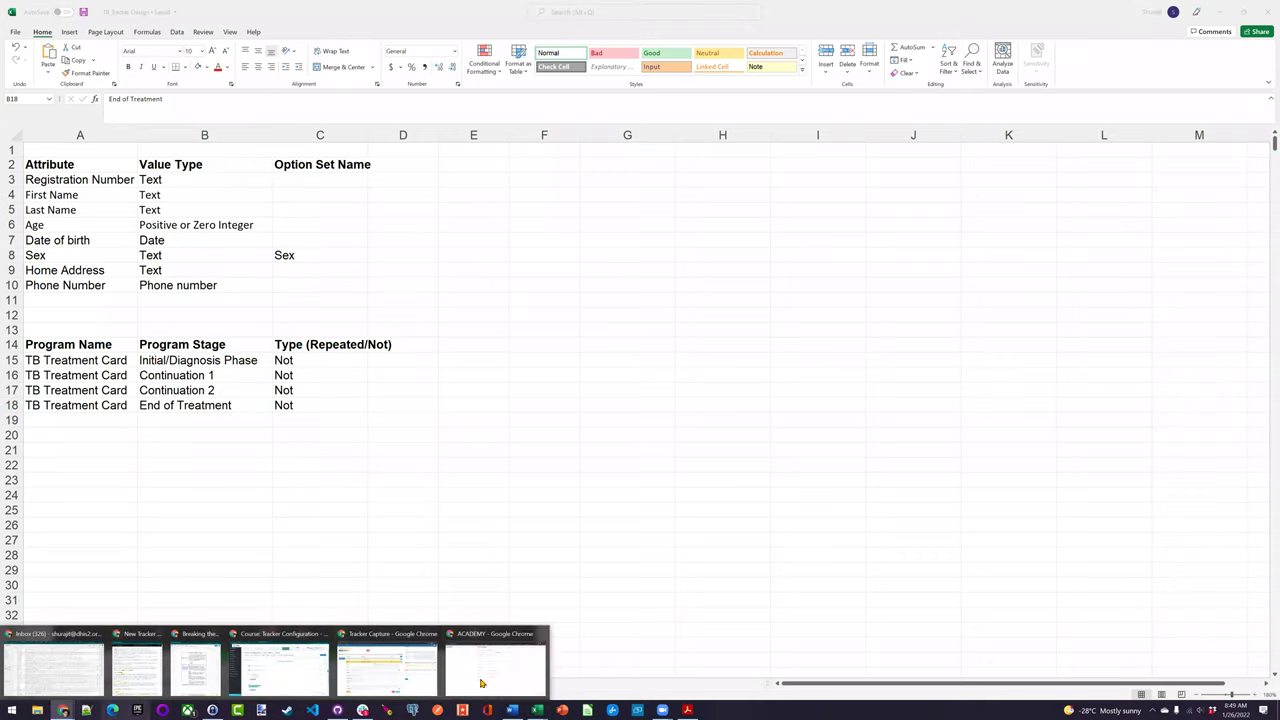
left_click(415, 667)
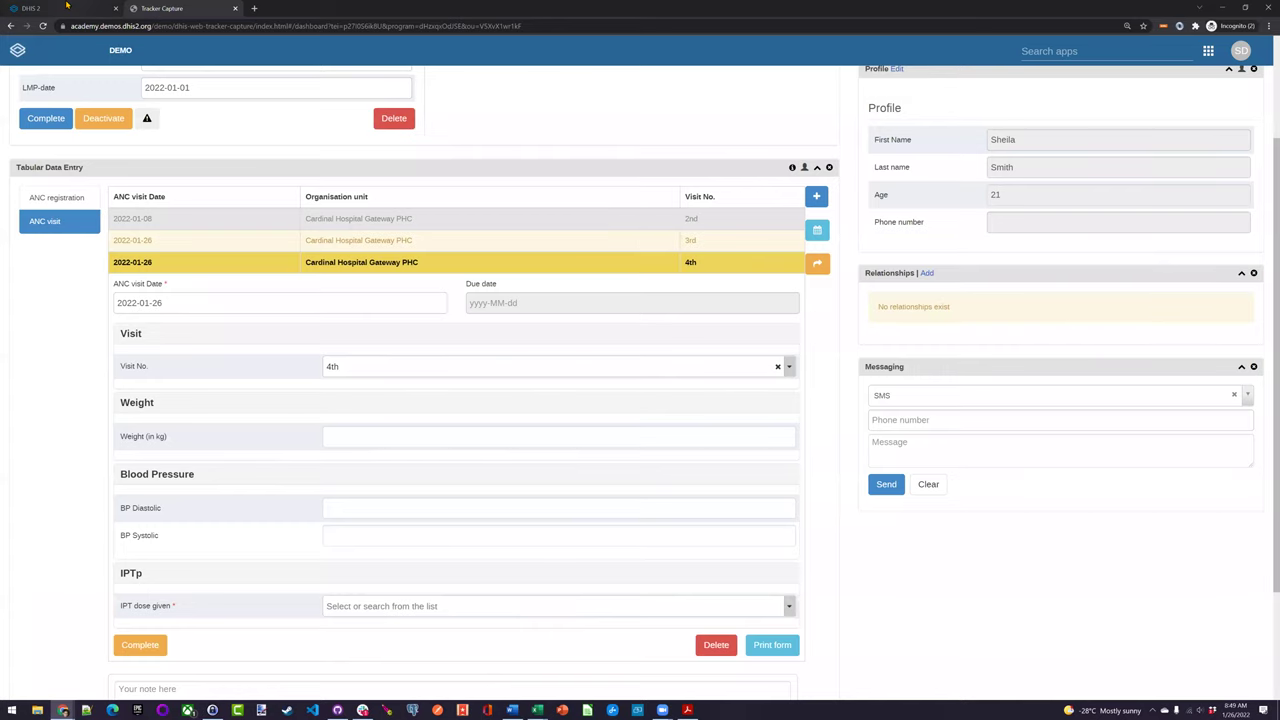
left_click(96, 8)
left_click(169, 9)
scroll(214, 160, "up", 3)
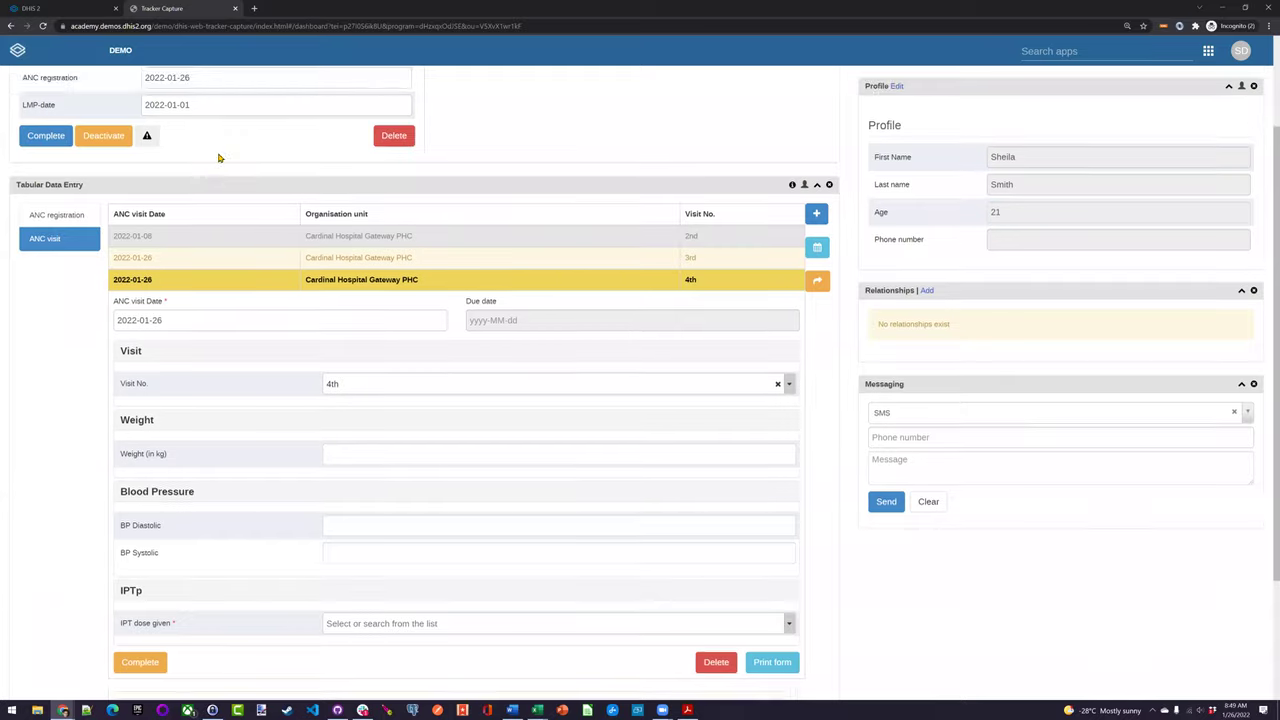
left_click(25, 88)
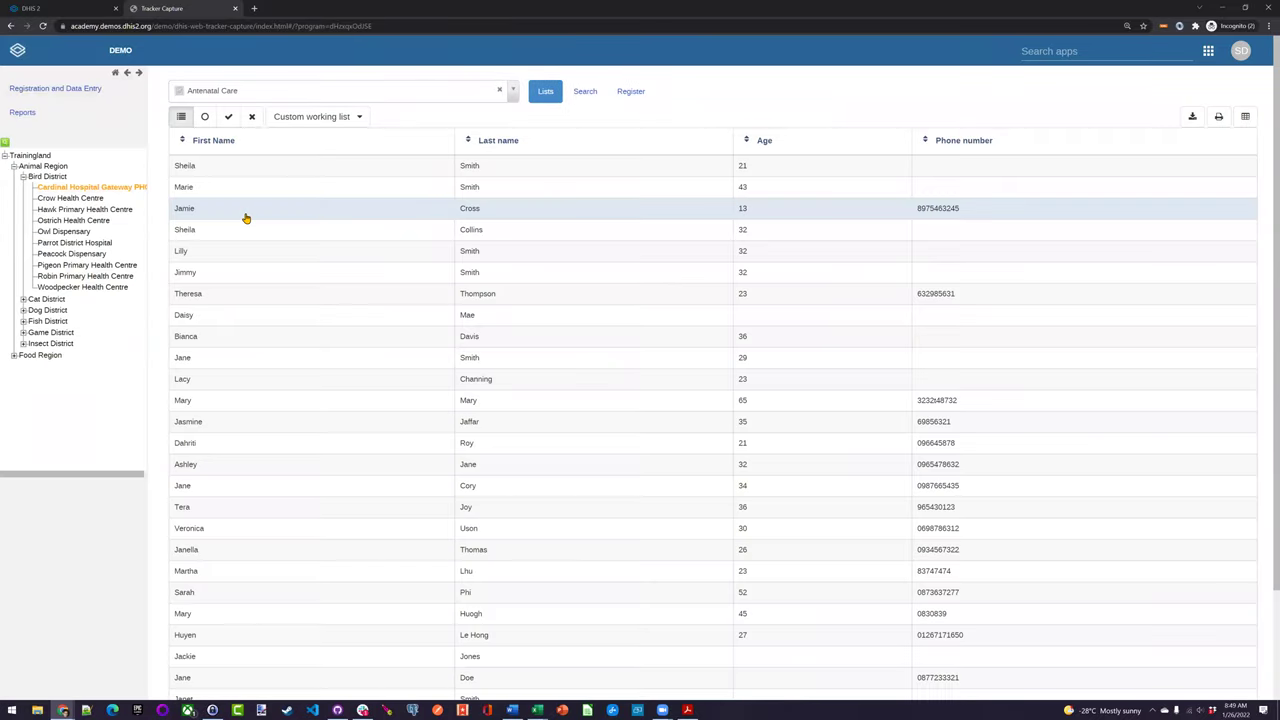
Select the TB Treatment Card program and open a blank registration form in full screen.
left_click(288, 116)
left_click(291, 97)
left_click(291, 97)
left_click(286, 94)
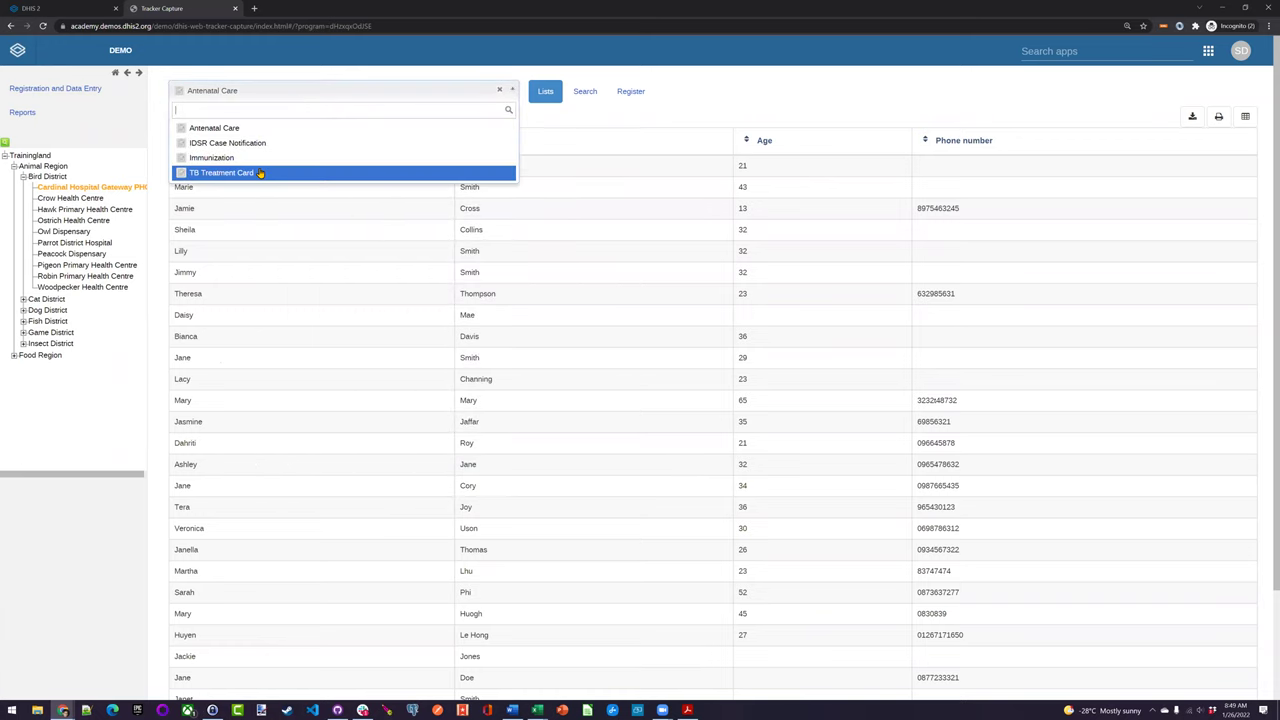
left_click(228, 176)
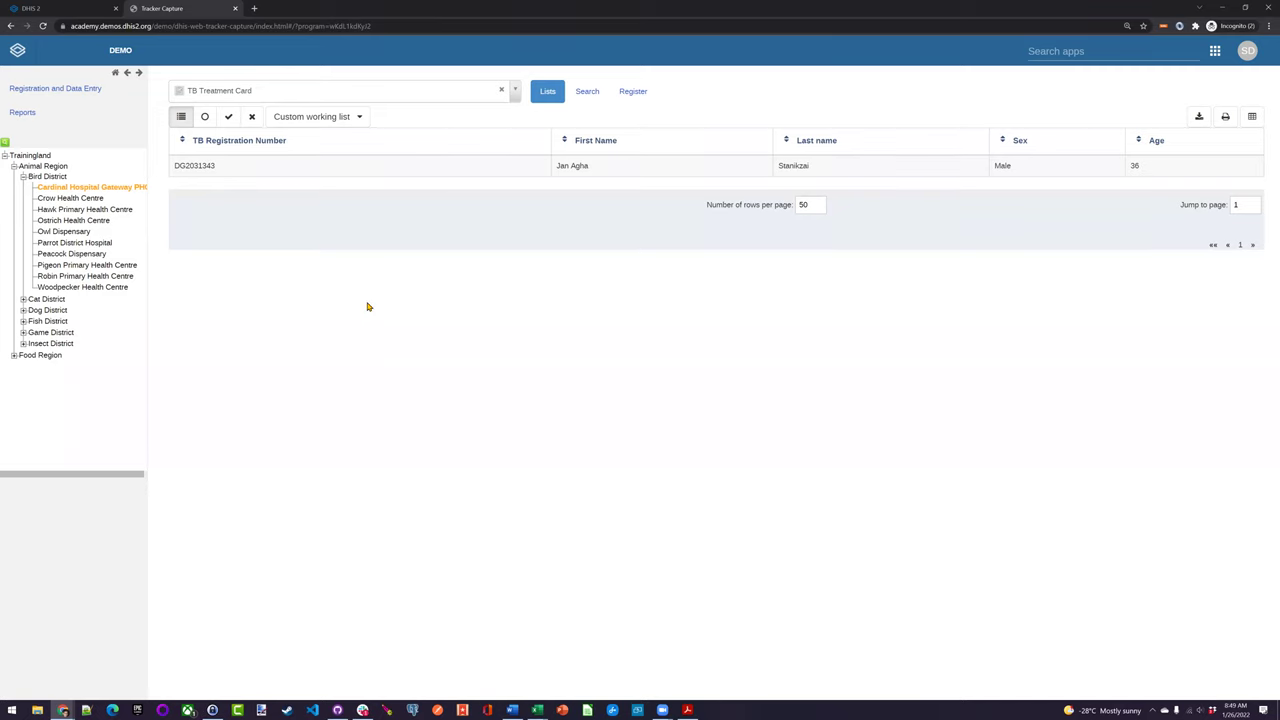
key("F11")
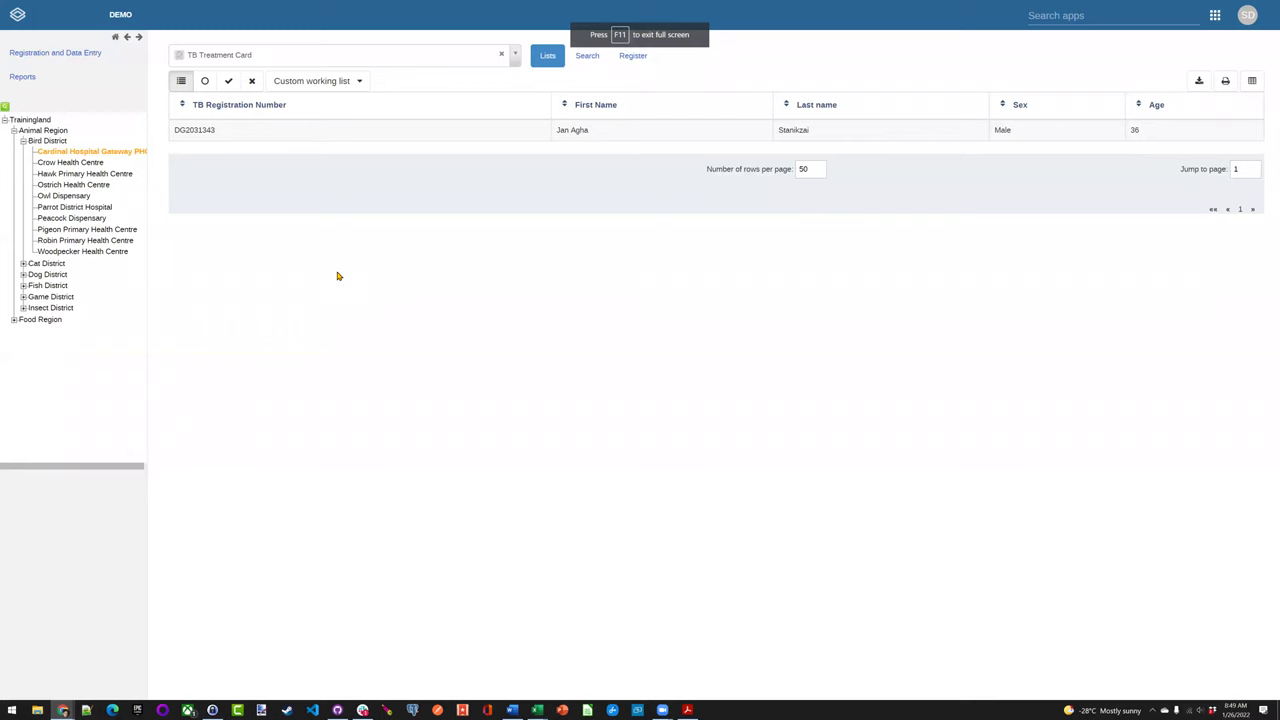
key("ctrl+plus")
left_click(672, 66)
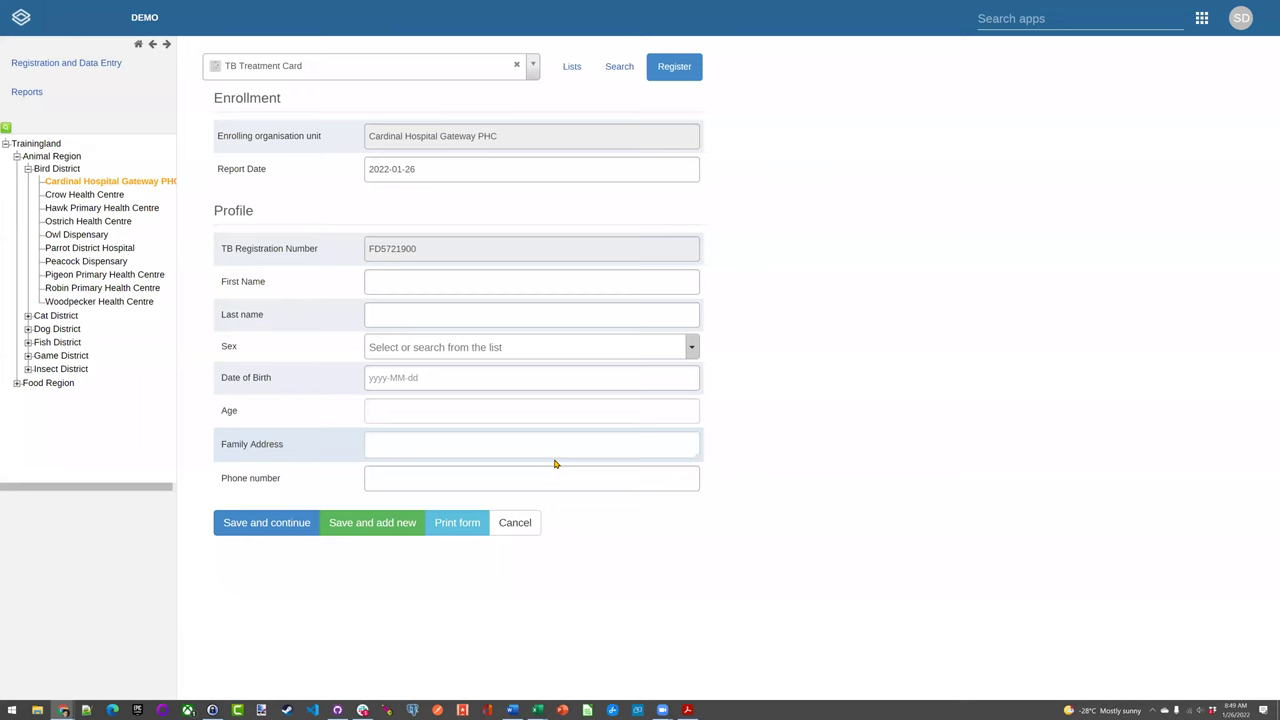
Fill the patient's name from a saved profile and enter the family address.
left_click(523, 281)
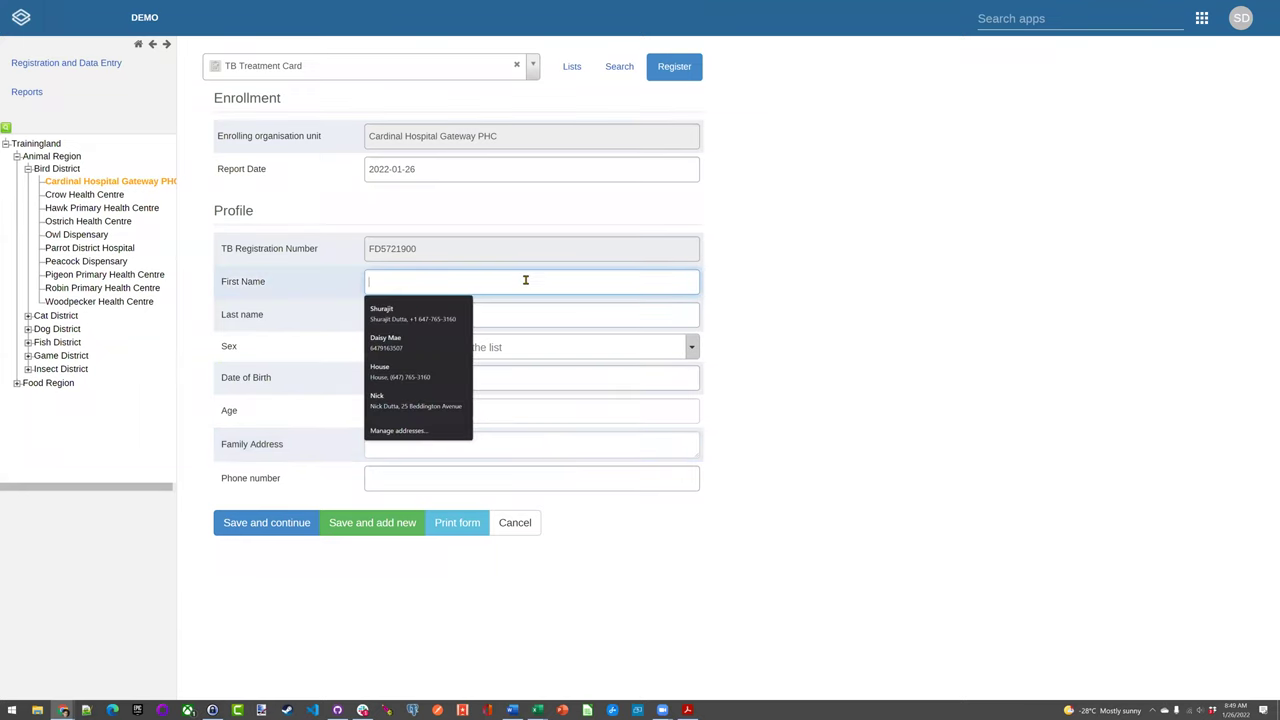
key("Down")
key("Return")
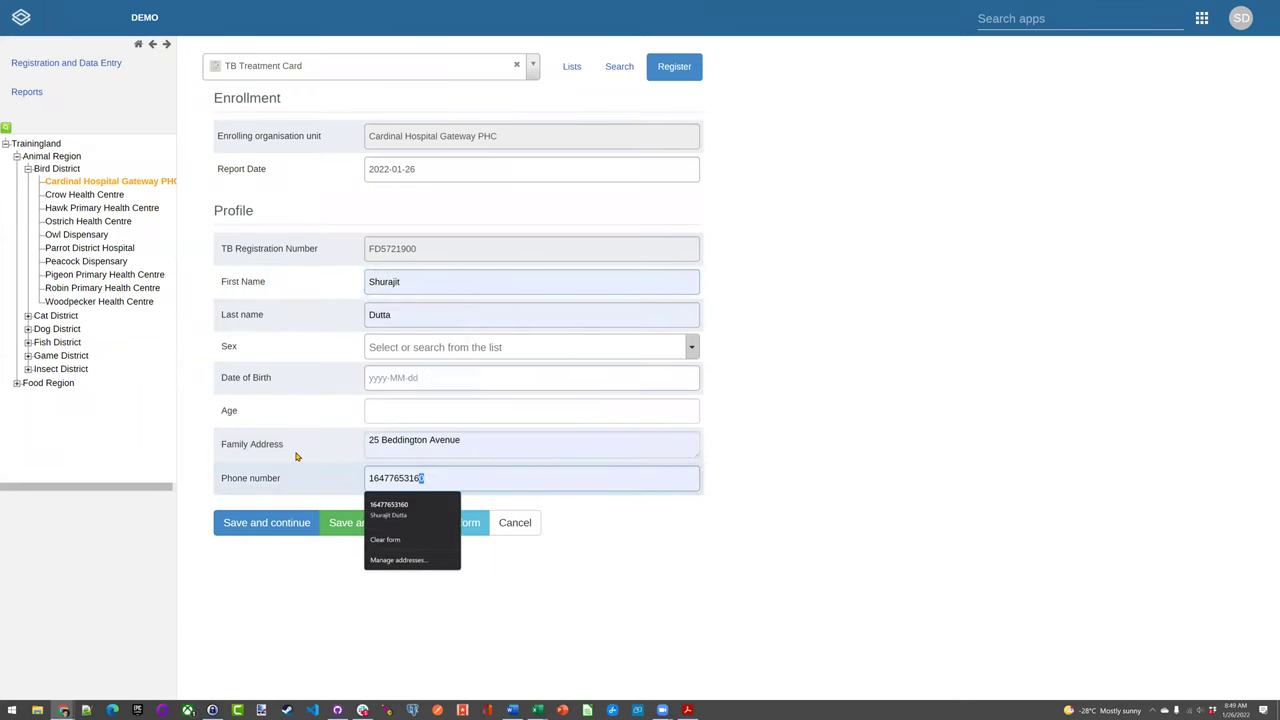
key("BackSpace")
left_click(503, 447)
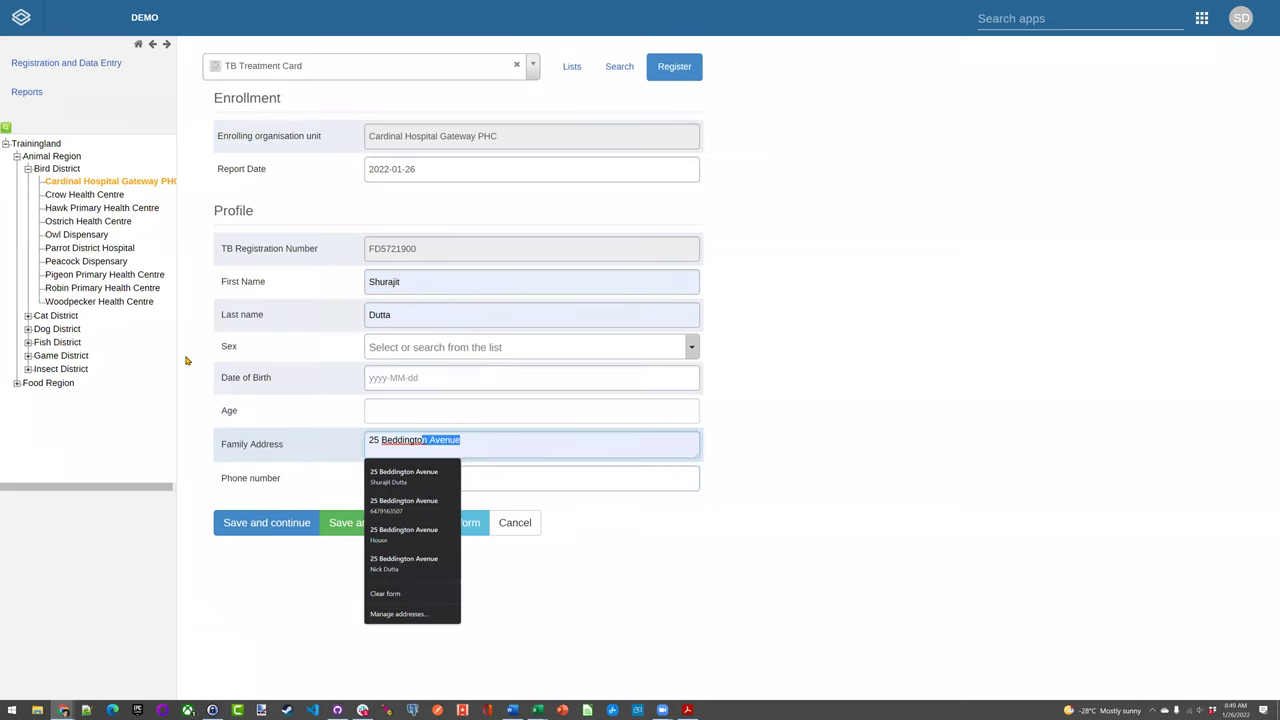
key("ctrl+a")
key("BackSpace")
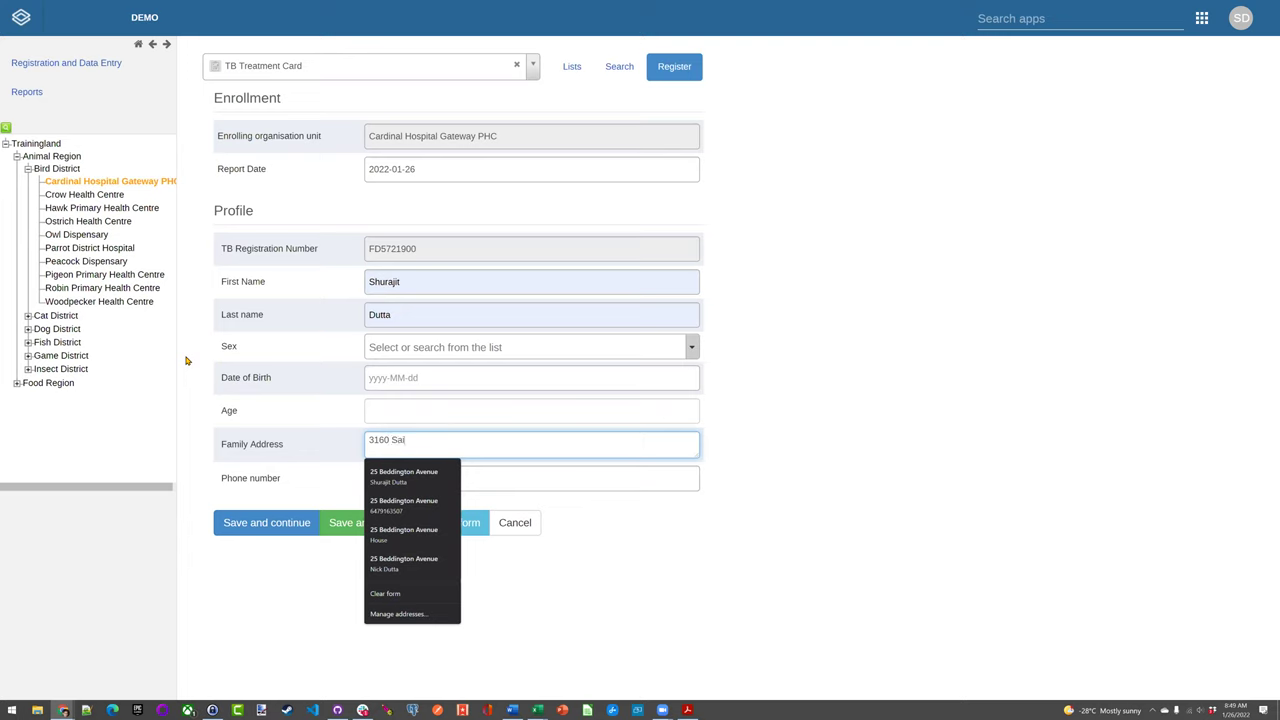
Set Date of Birth to 1985-01-18 and Sex to Male, then save and continue.
left_click(471, 386)
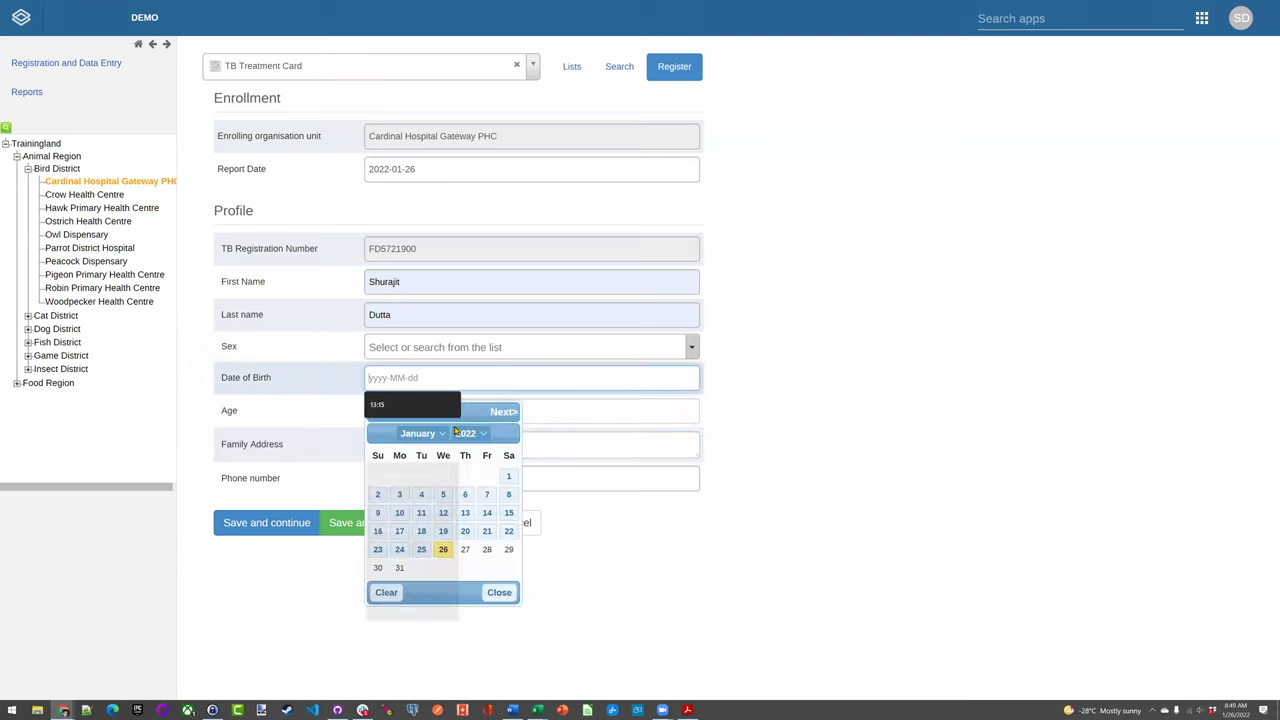
left_click(468, 433)
left_click(466, 467)
left_click(484, 515)
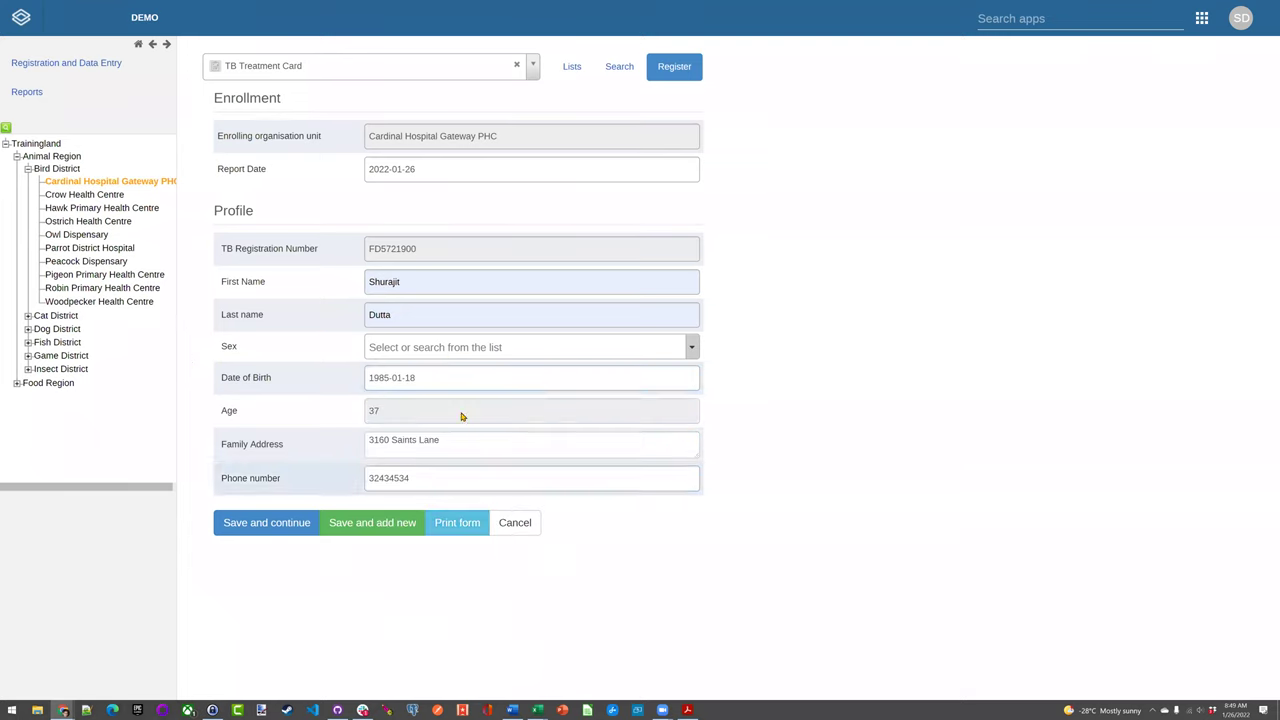
left_click(449, 347)
left_click(403, 433)
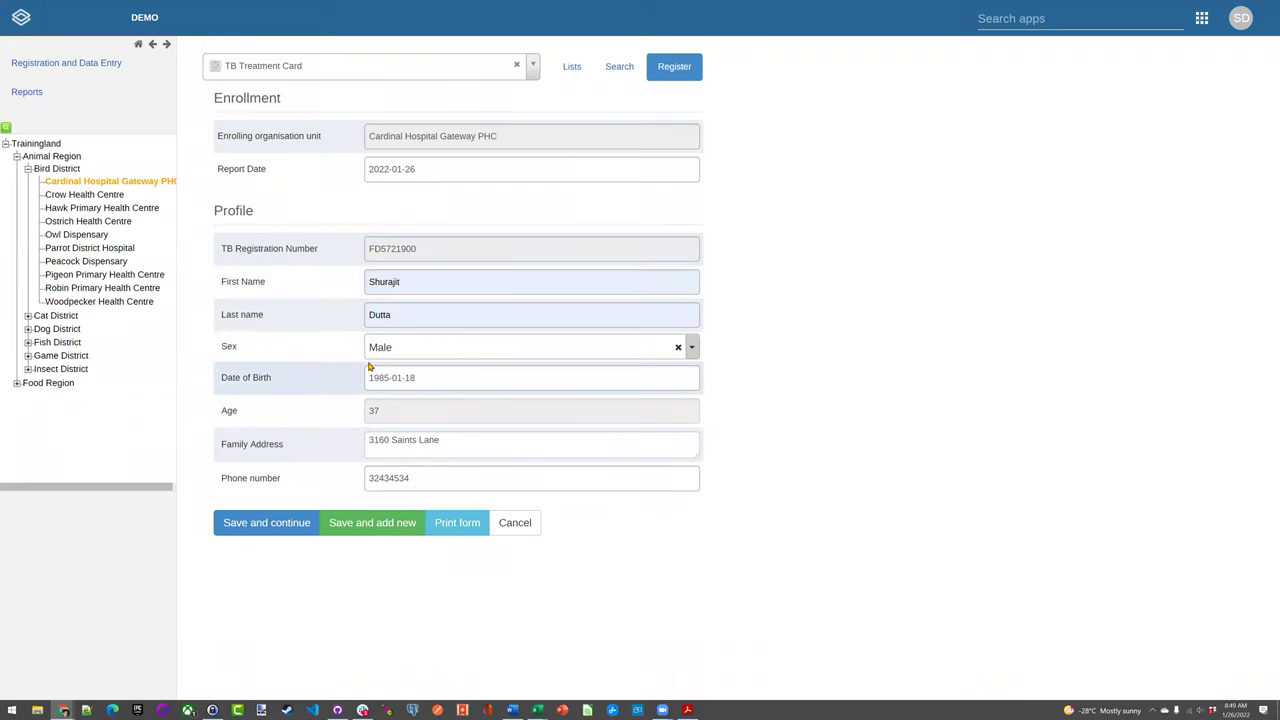
left_click(292, 533)
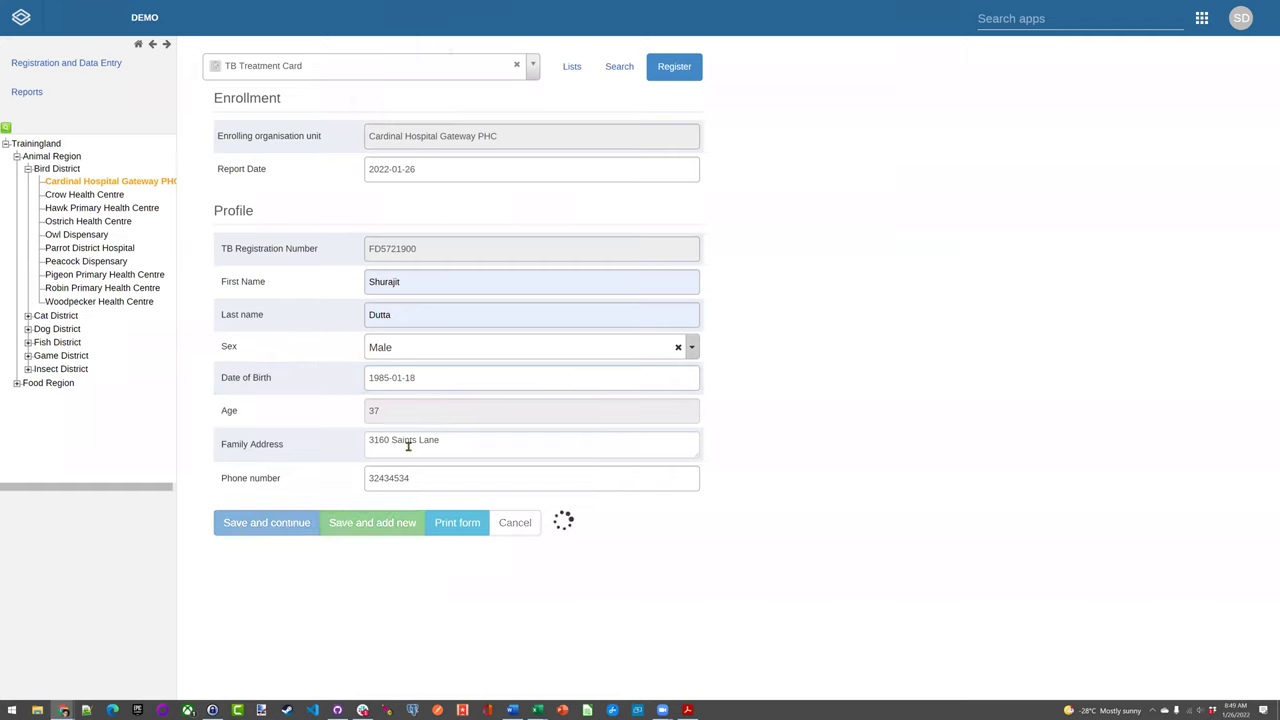
Register the patient as a new person and open the TB Patient Type options.
left_click(767, 358)
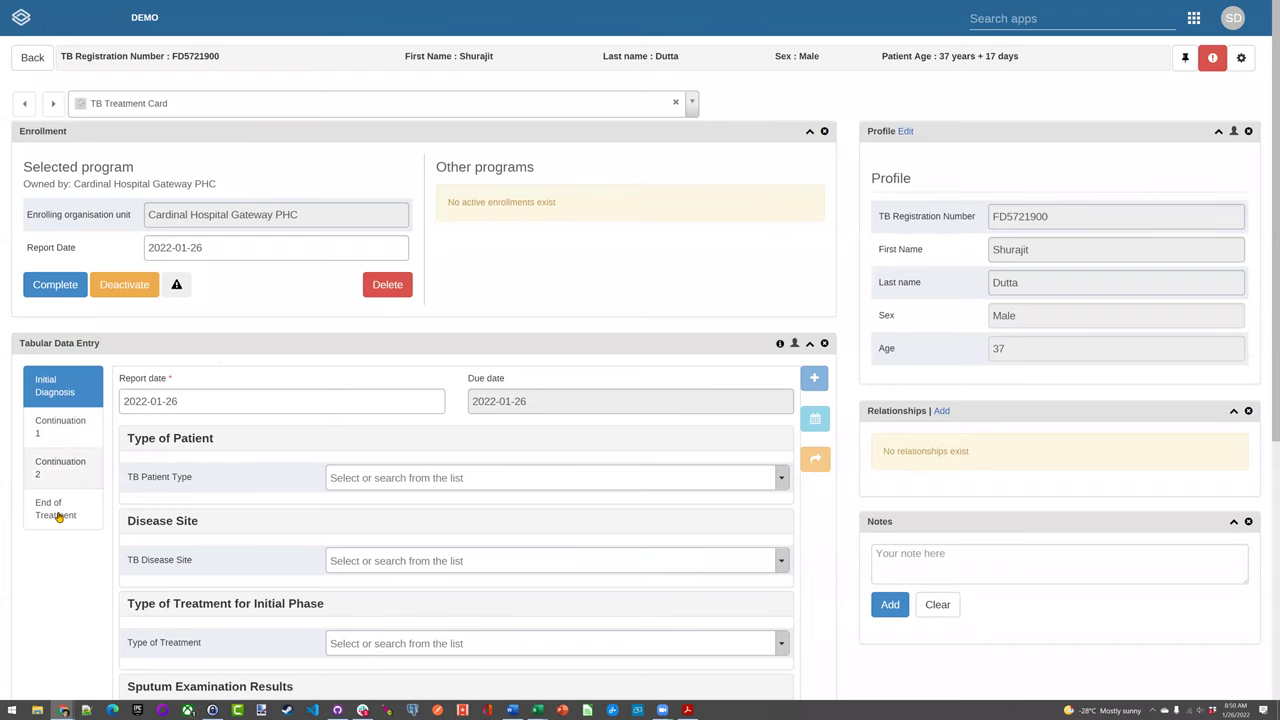
scroll(240, 449, "down", 3)
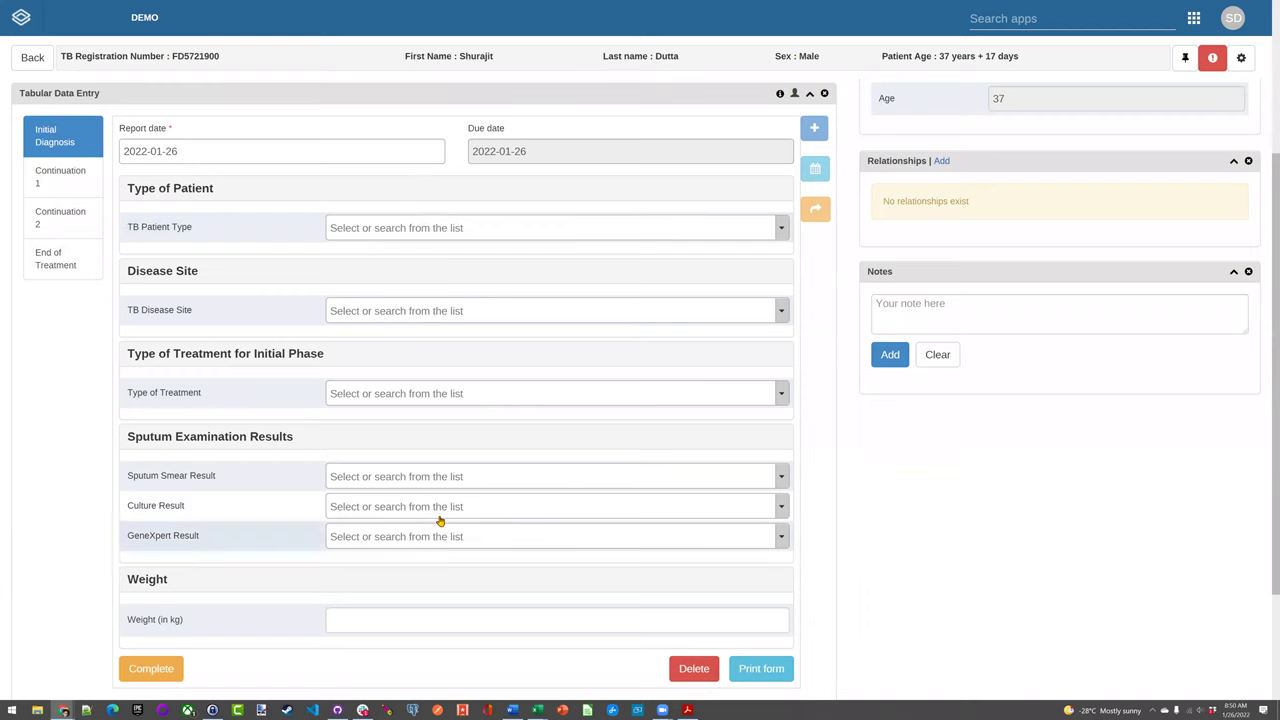
left_click(508, 233)
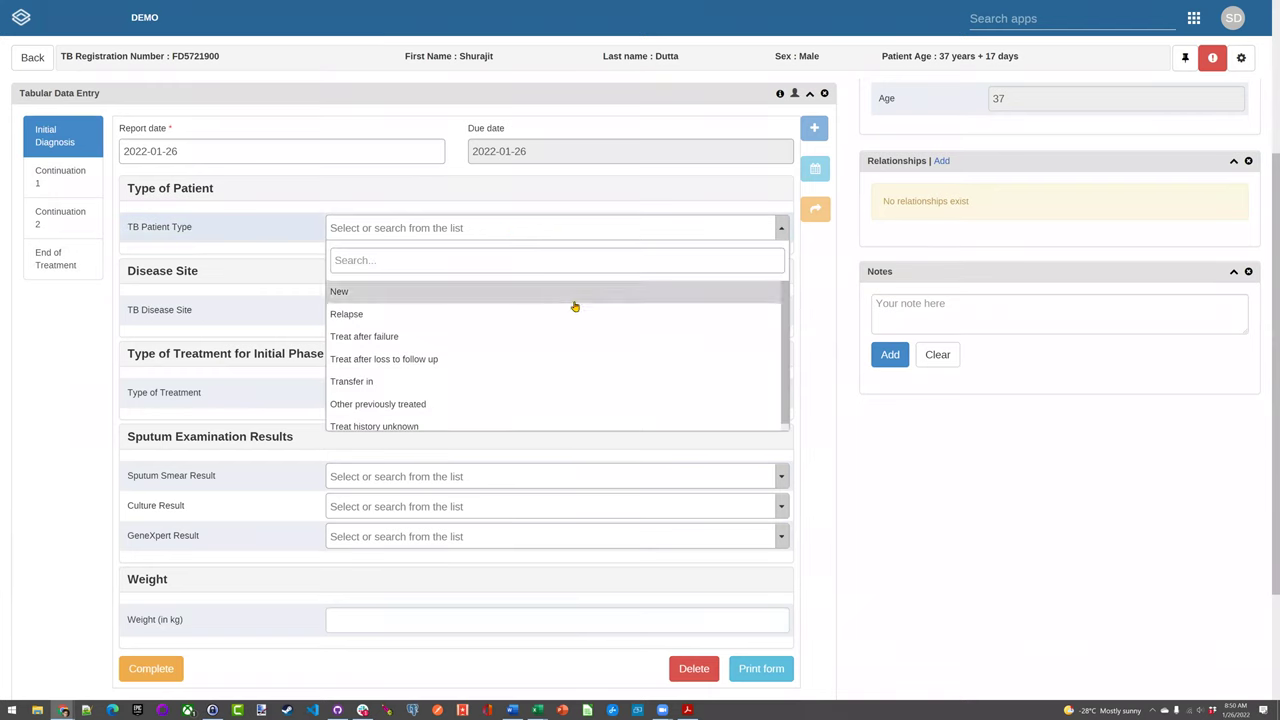
scroll(580, 320, "down", 1)
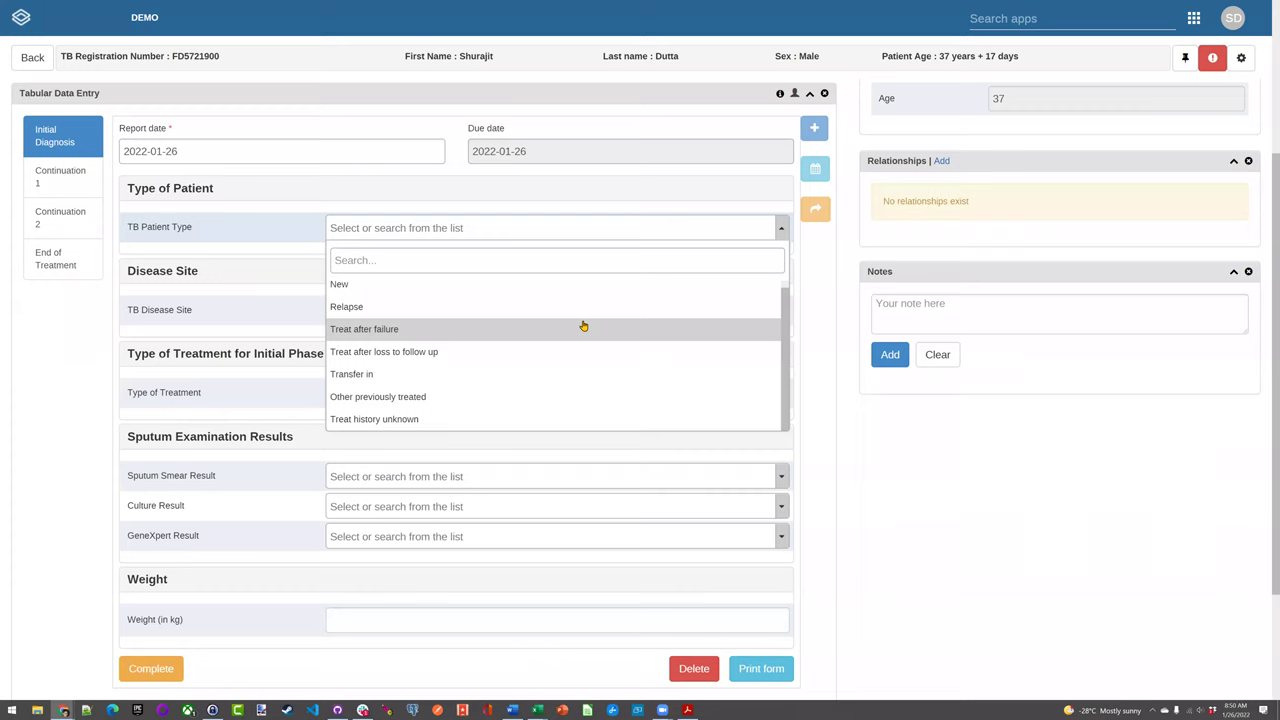
Close the TB Patient Type options without choosing, exit full screen, and go to the DHIS 2 sign-in tab.
left_click(911, 497)
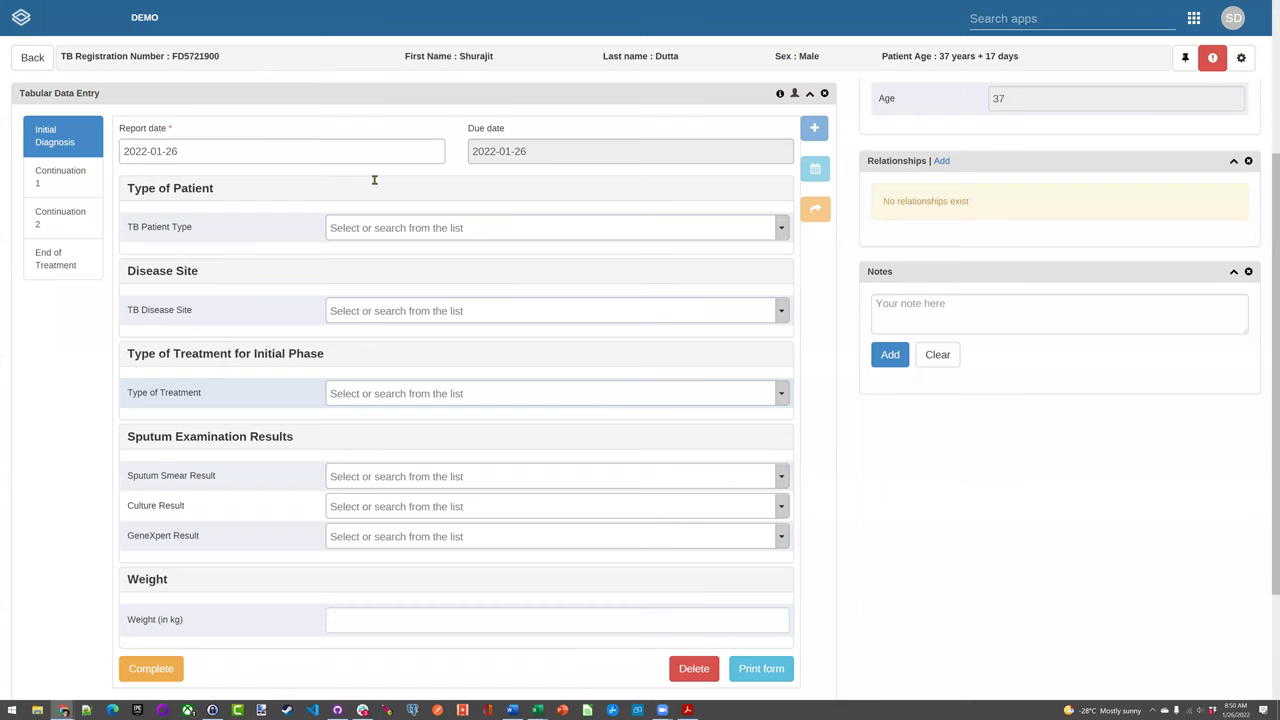
key("F11")
left_click(43, 25)
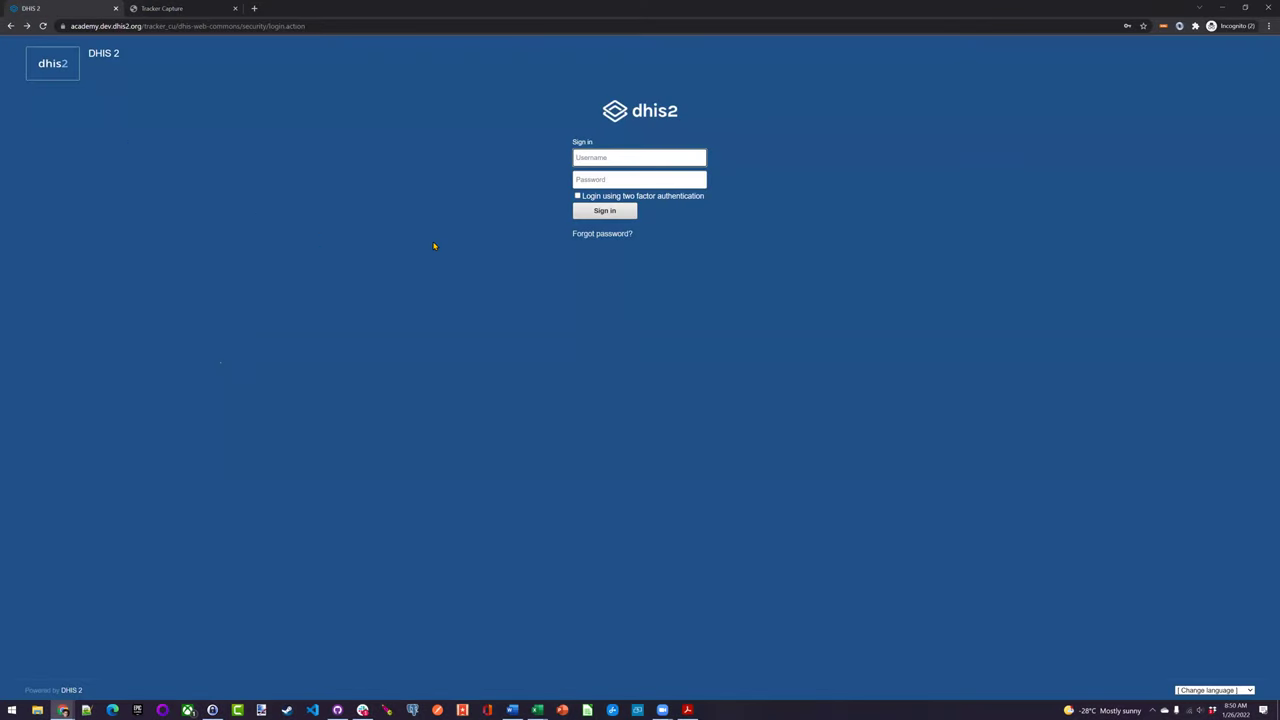
Sign in to DHIS2 with the demo account's username and password.
type("con")
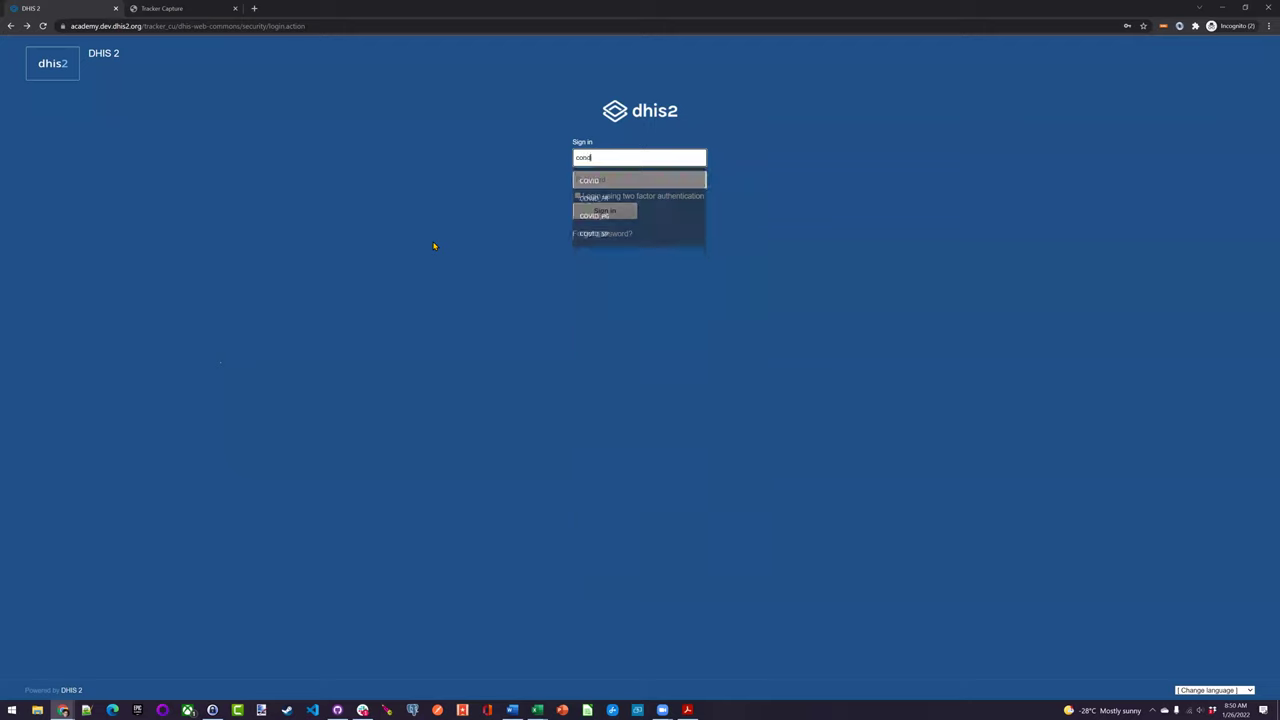
type("fig_demo")
key("Tab")
type("District")
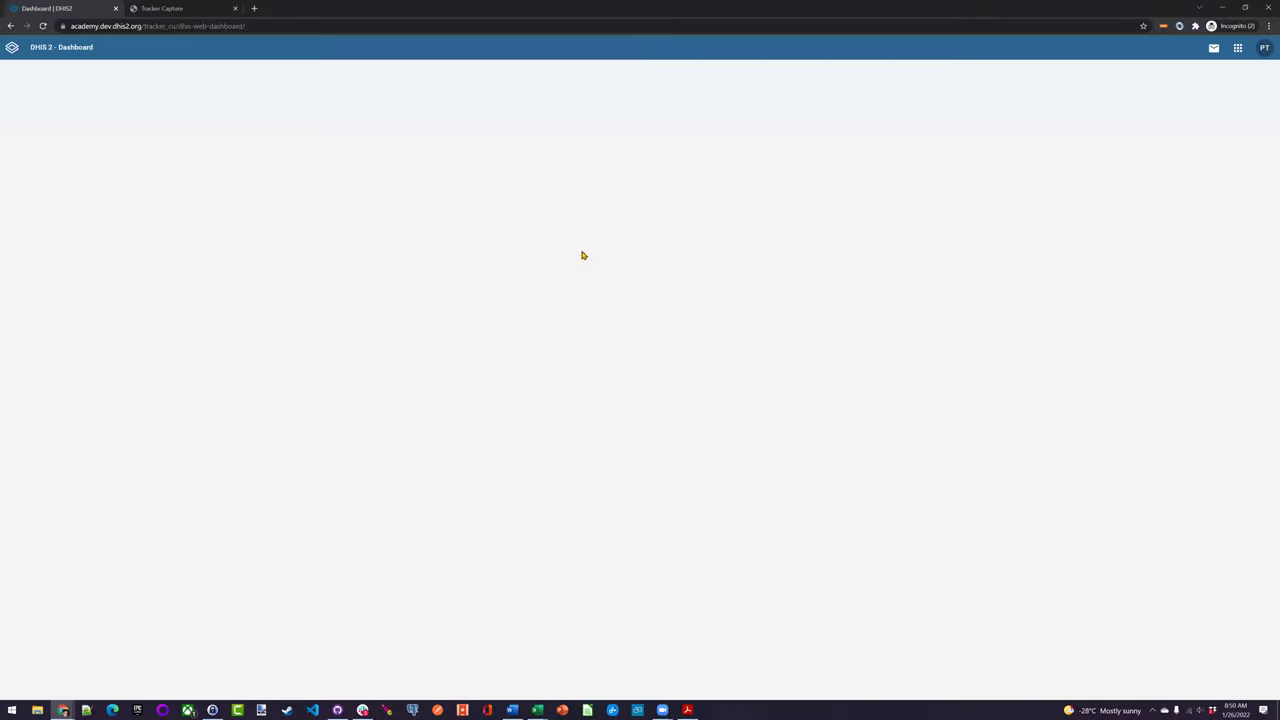
key("ctrl+plus")
key("ctrl+plus")
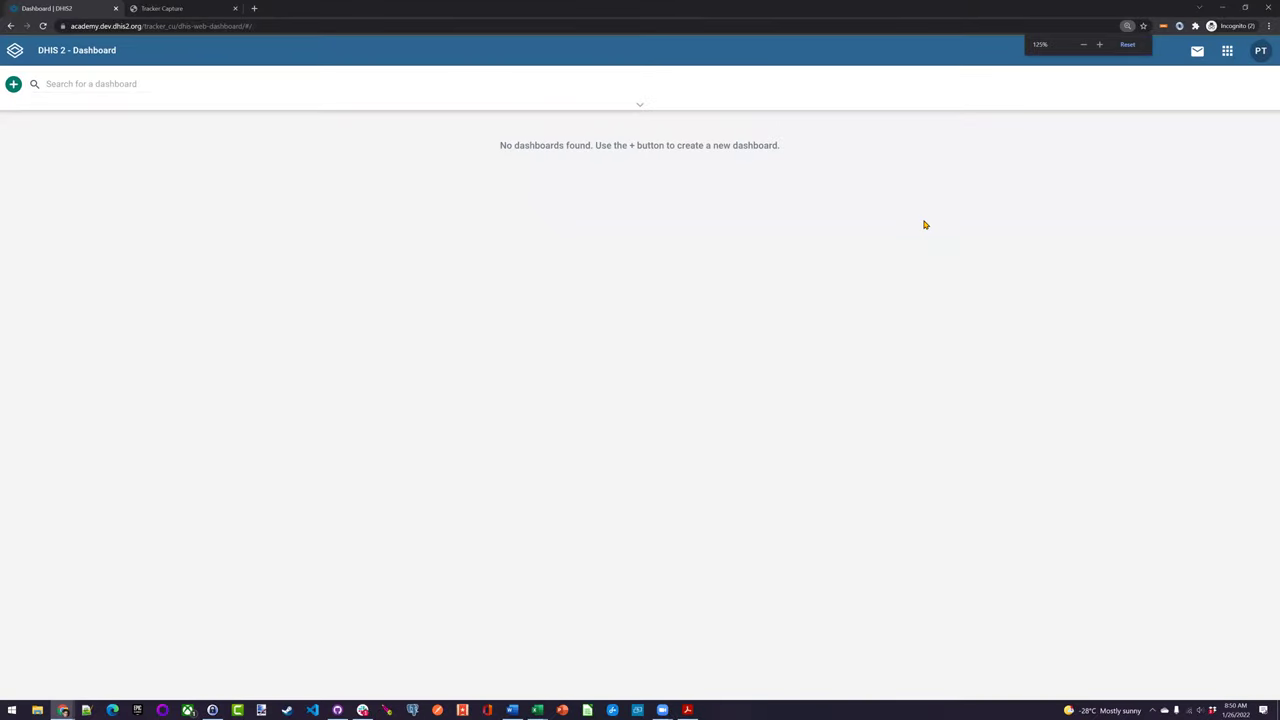
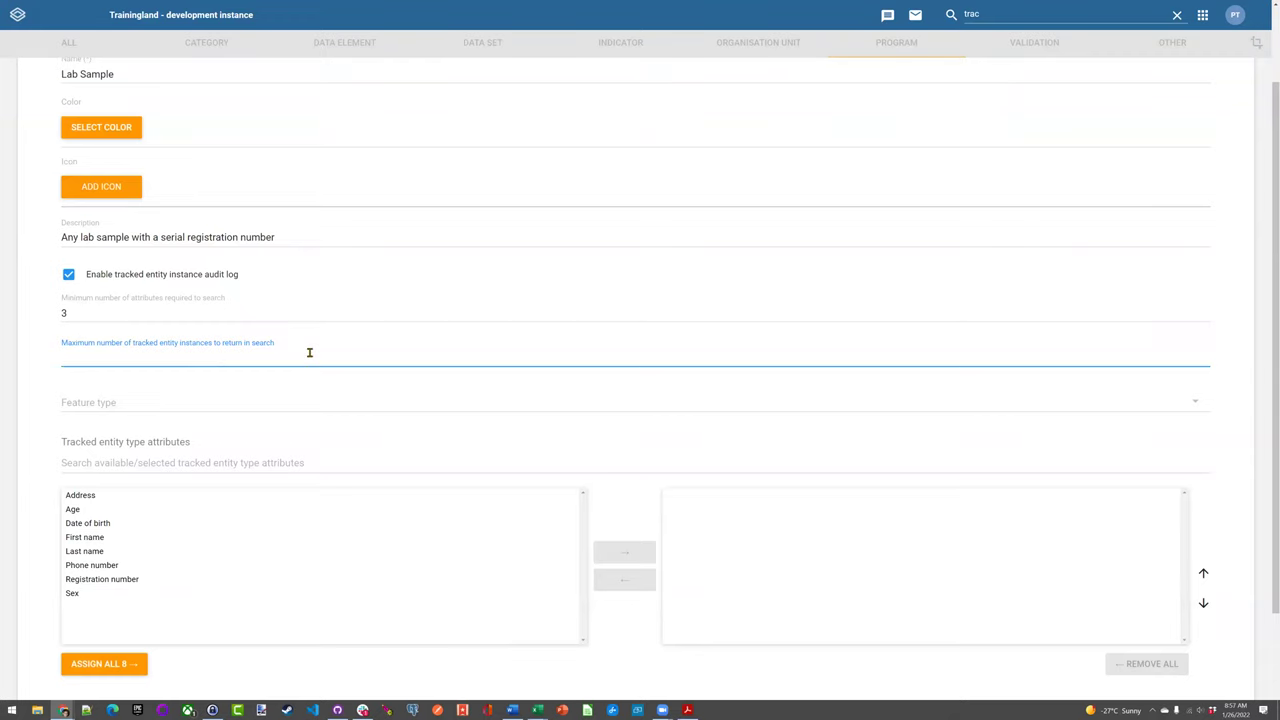
Set the maximum number of tracked entity instances to 10, leaving Feature type unset.
type("100")
key("BackSpace")
key("BackSpace")
type("0")
left_click(268, 410)
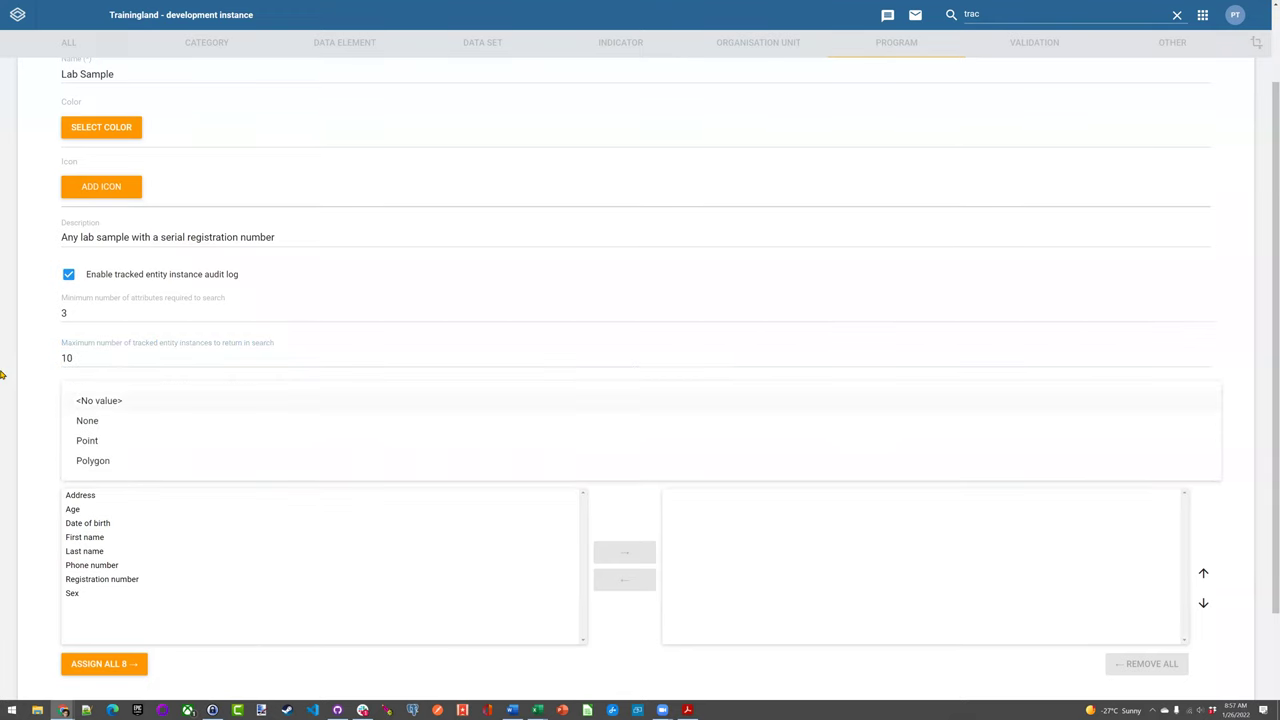
left_click(33, 370)
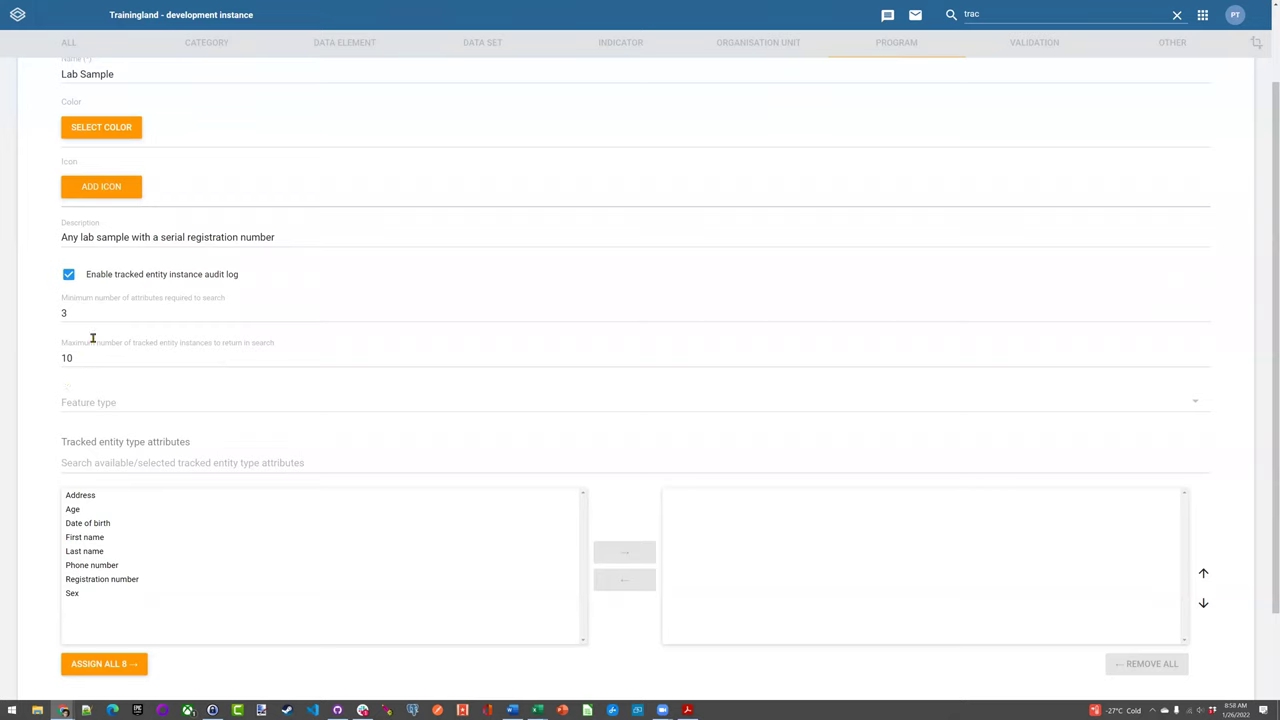
Lower the minimum number of search attributes from 3 to 2.
left_click(44, 307)
key("BackSpace")
type("2")
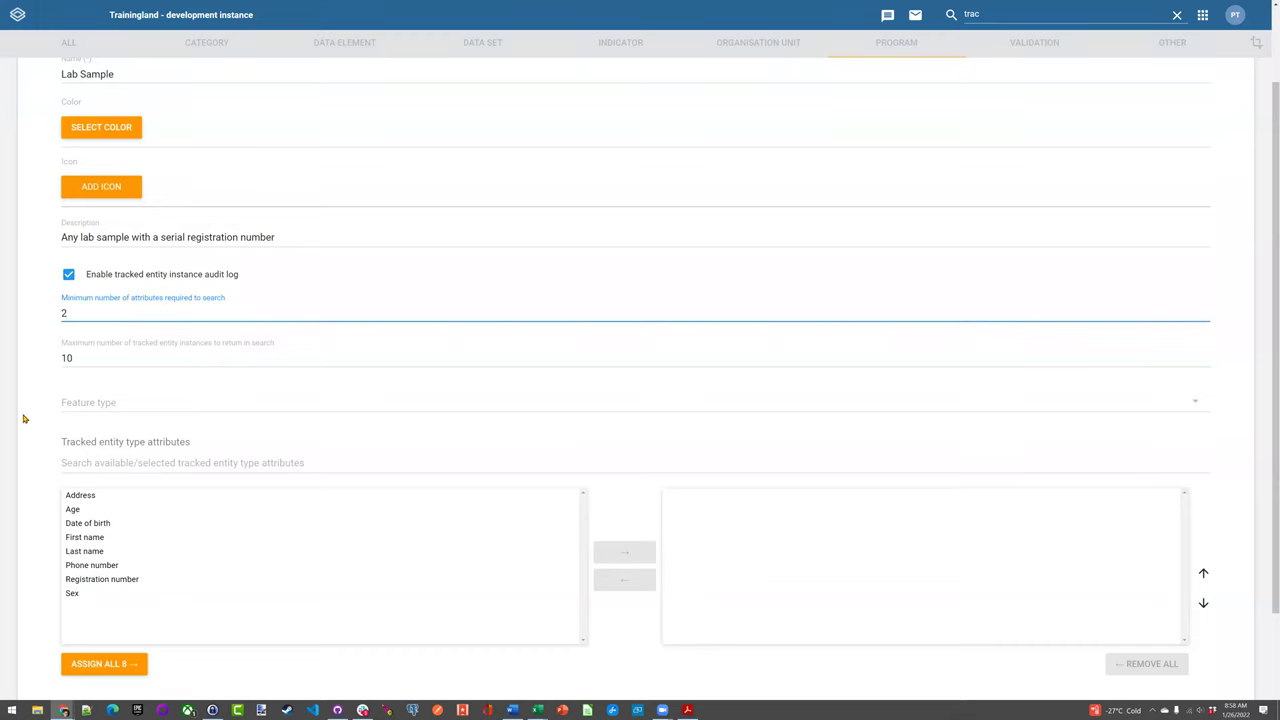
left_click(26, 419)
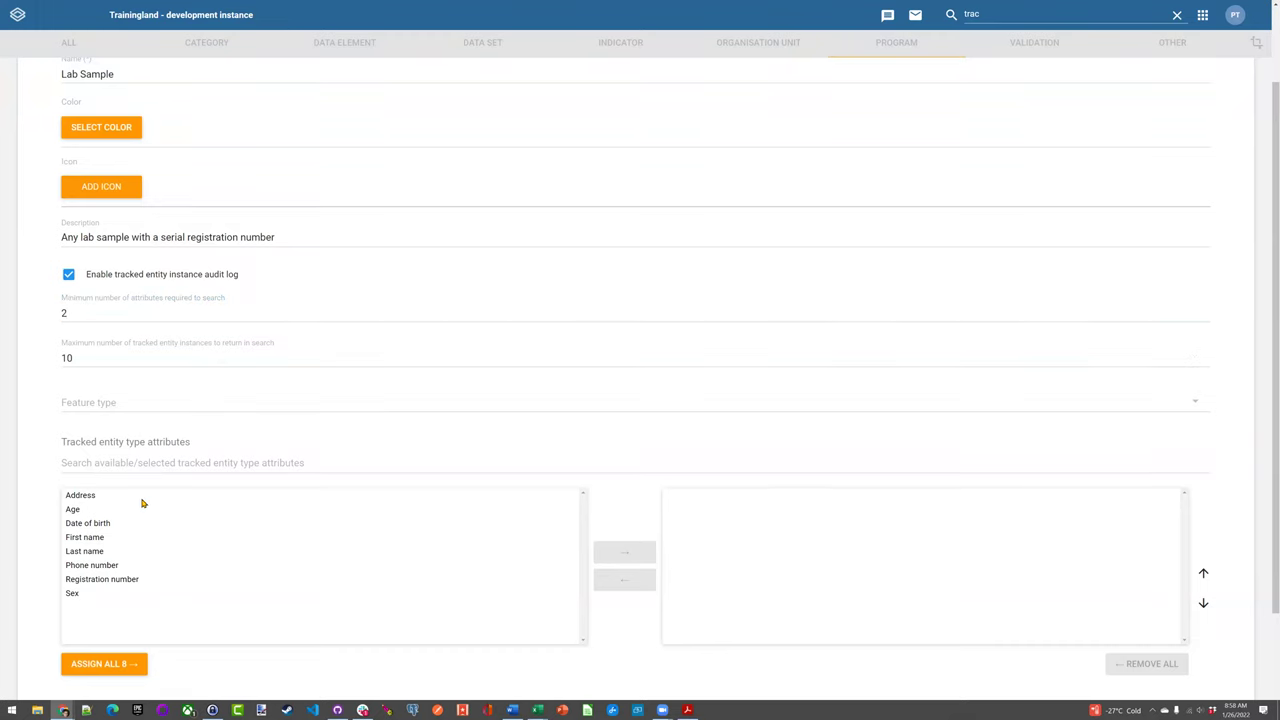
left_click(146, 400)
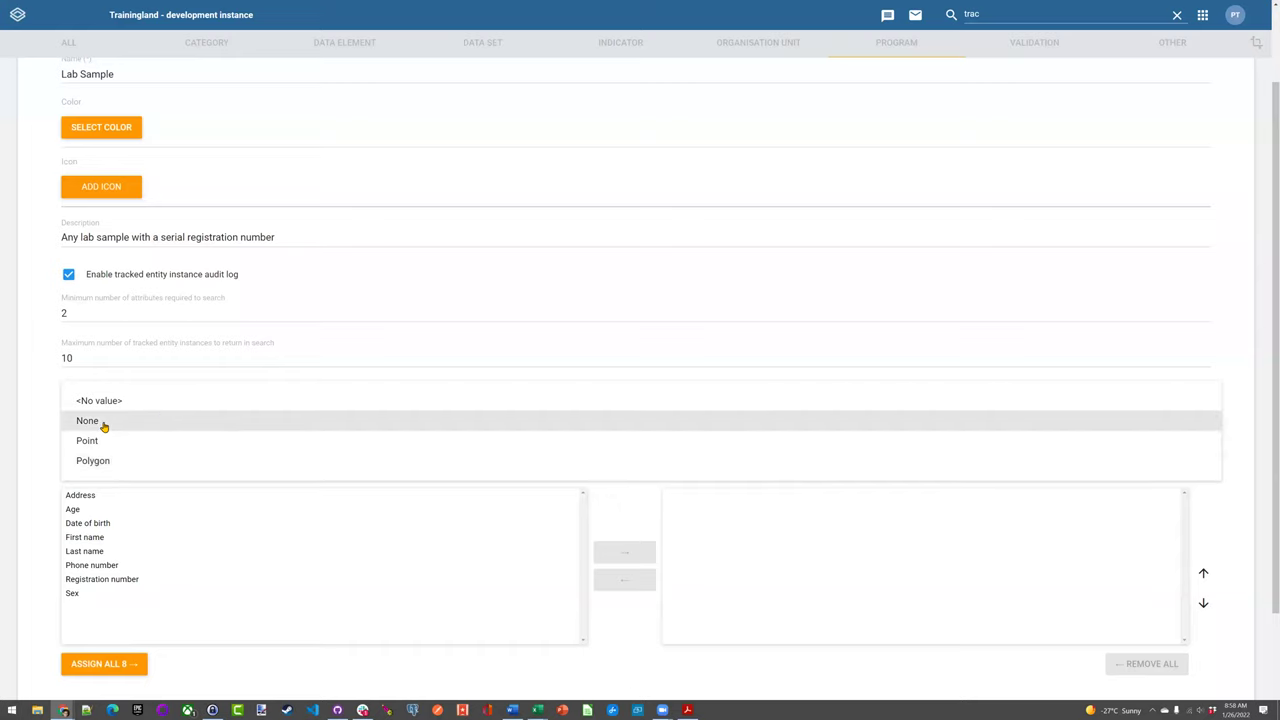
Save the Lab Sample form from the bottom, then cancel out, raising the abandon-changes prompt.
left_click(20, 409)
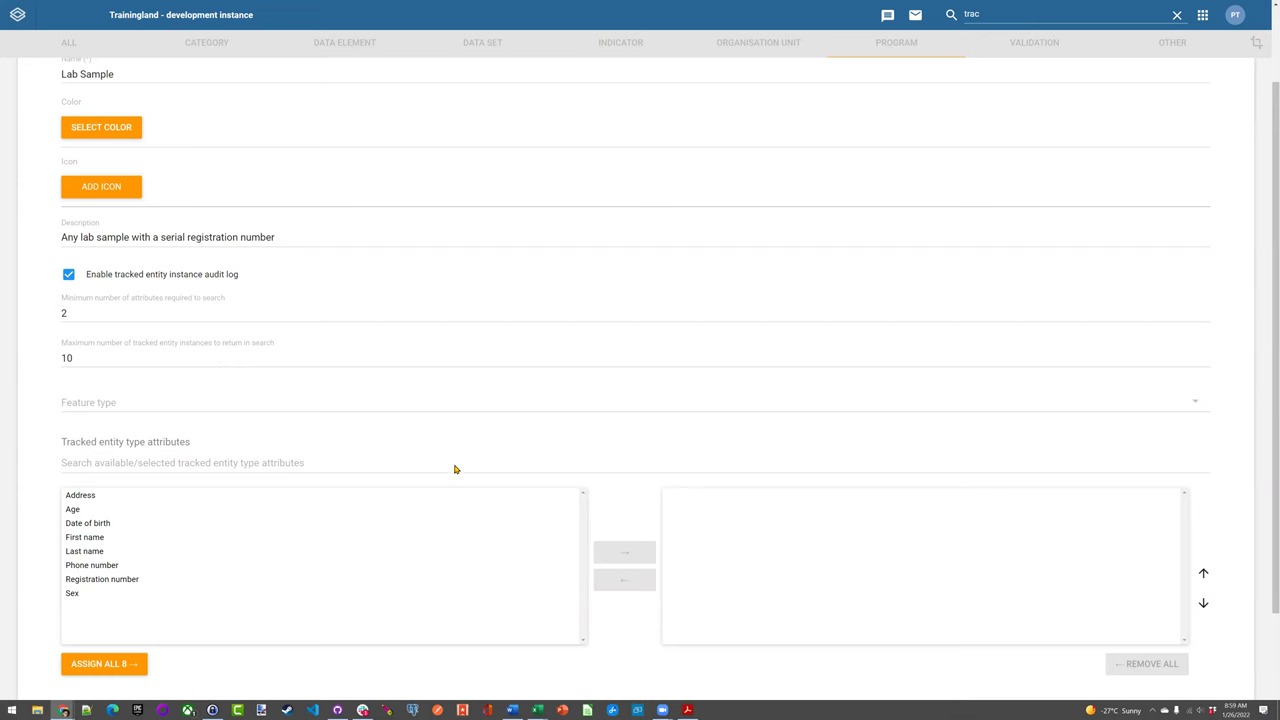
scroll(458, 470, "down", 2)
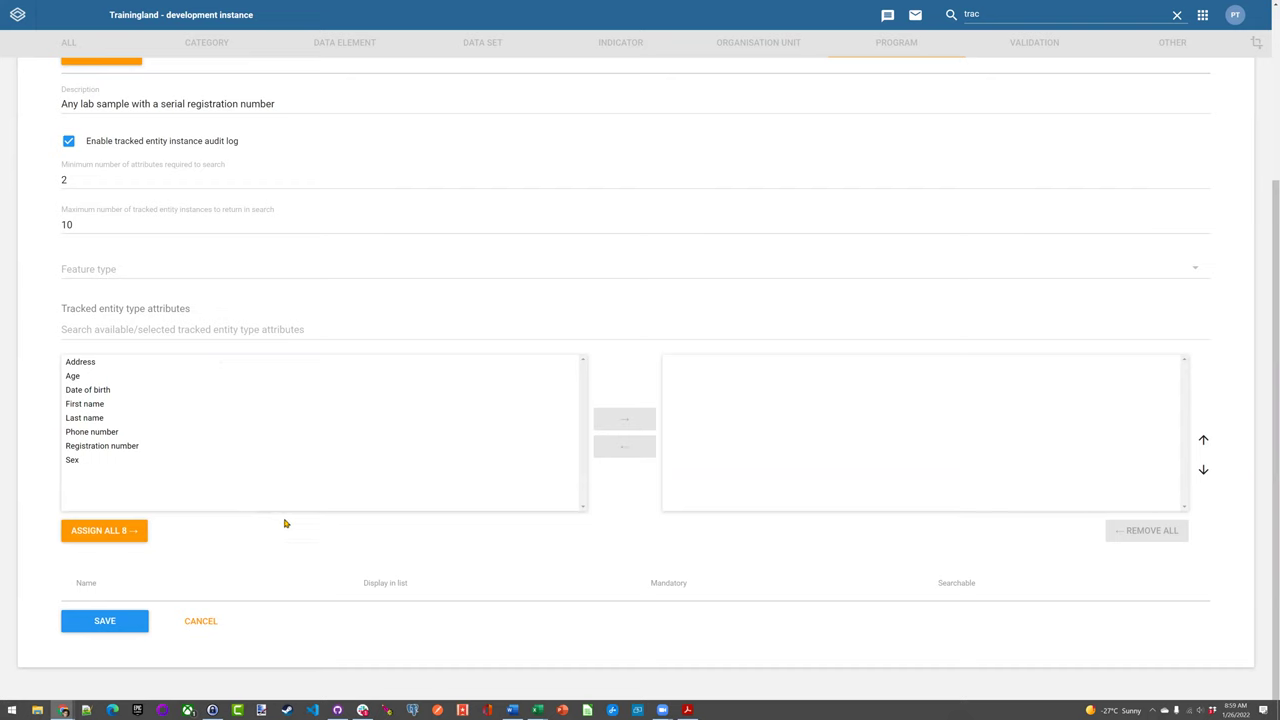
scroll(265, 418, "up", 1)
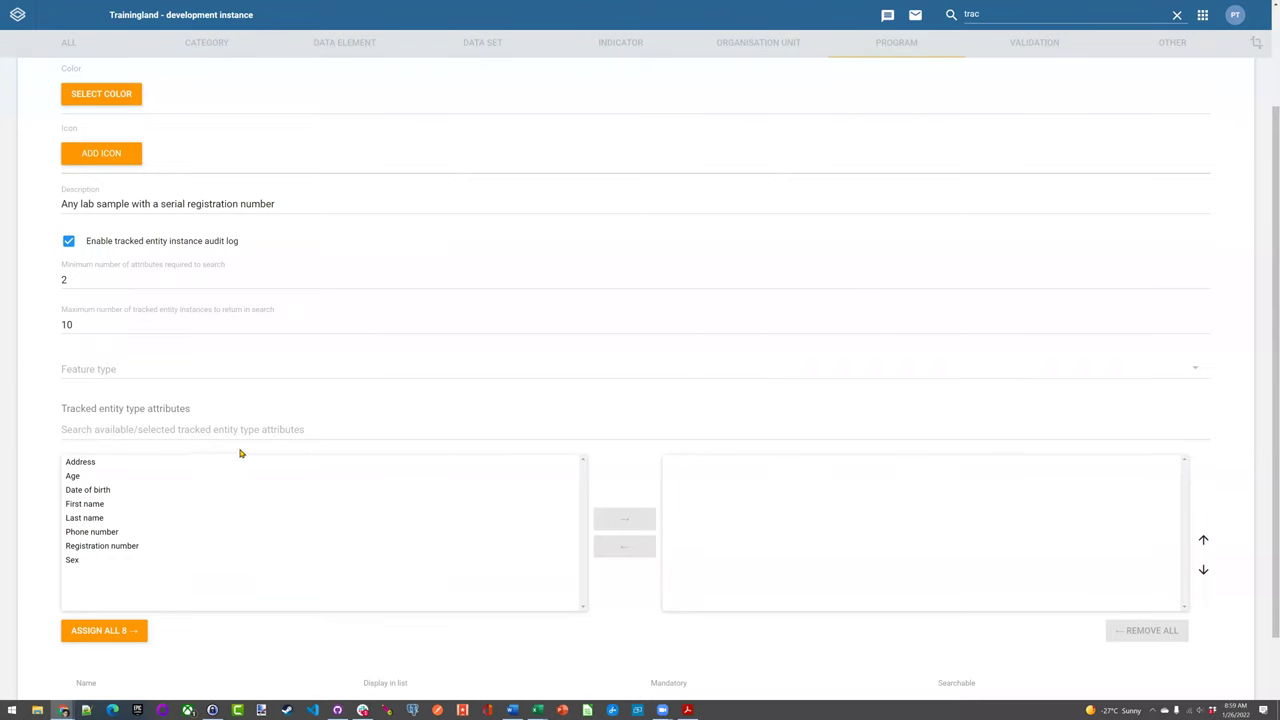
scroll(358, 479, "down", 1)
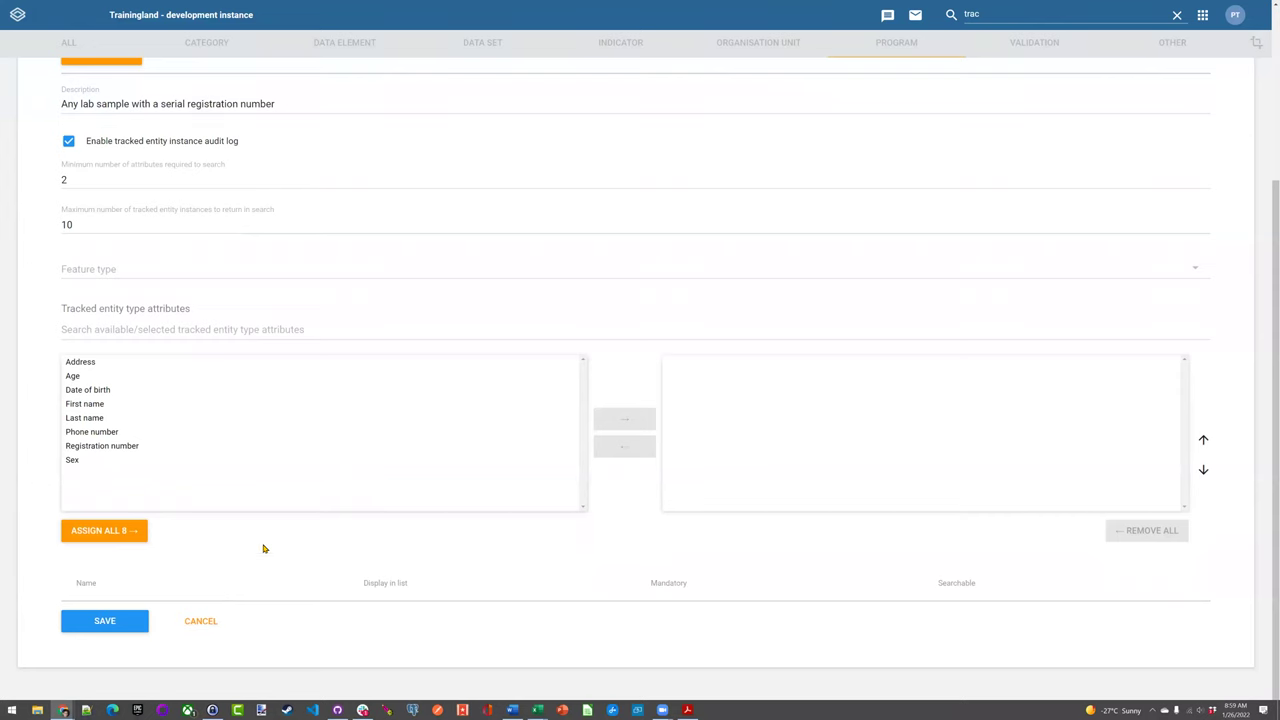
scroll(260, 310, "up", 3)
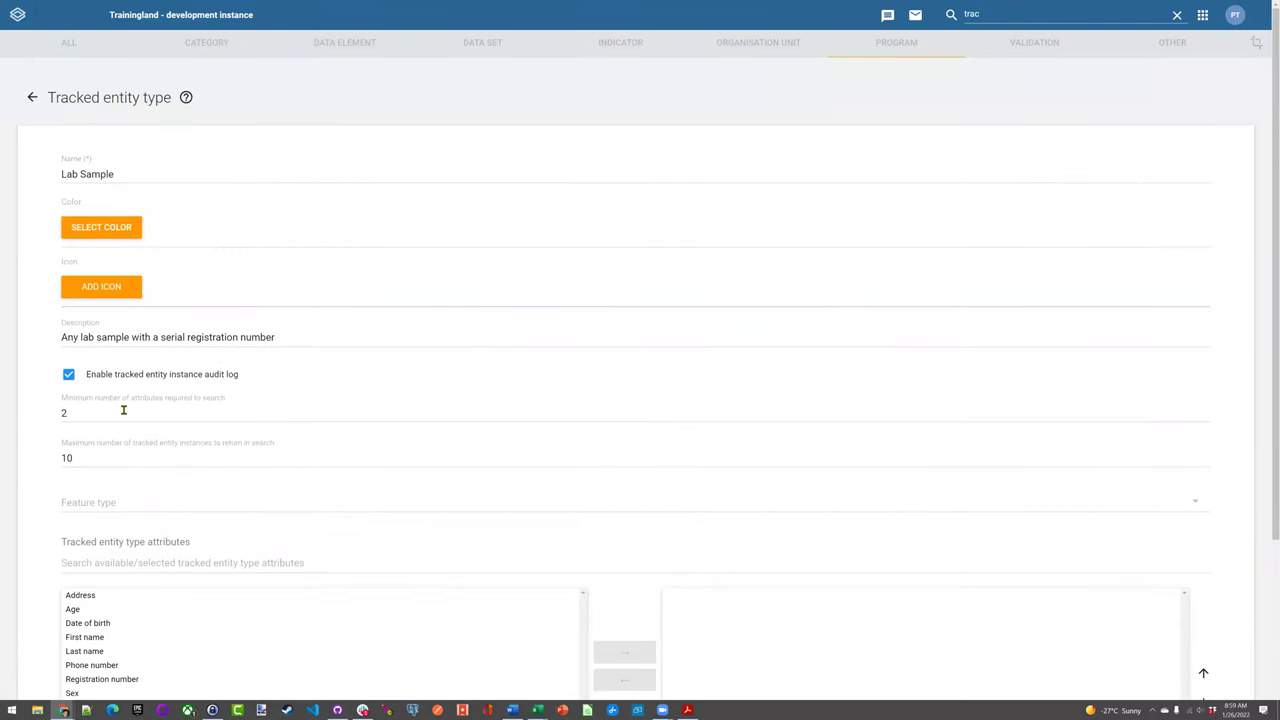
scroll(164, 404, "down", 1)
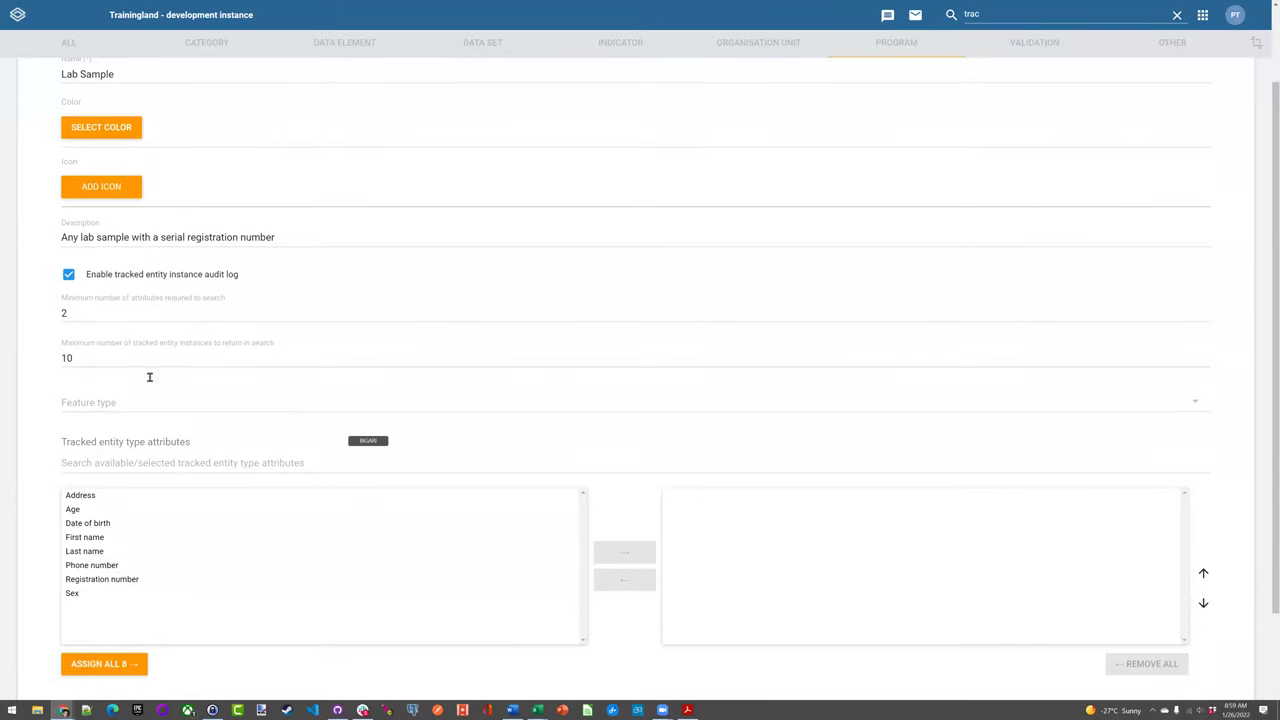
scroll(289, 491, "down", 2)
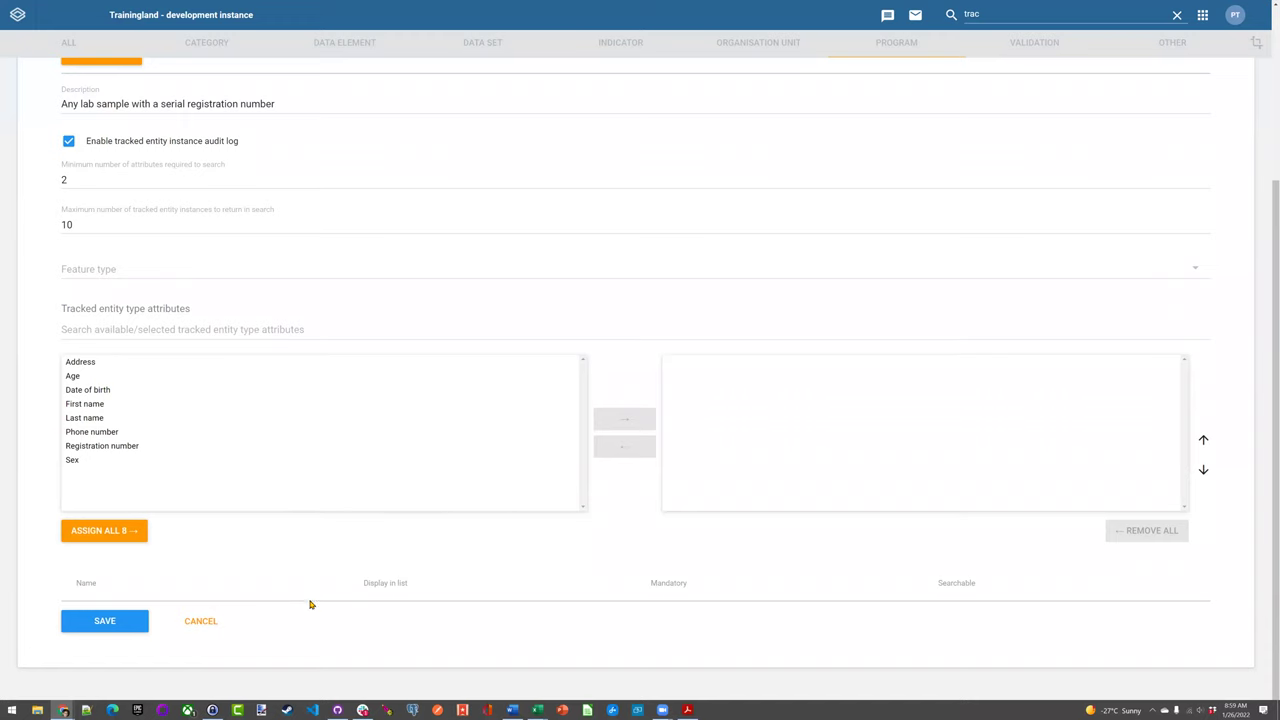
left_click(116, 630)
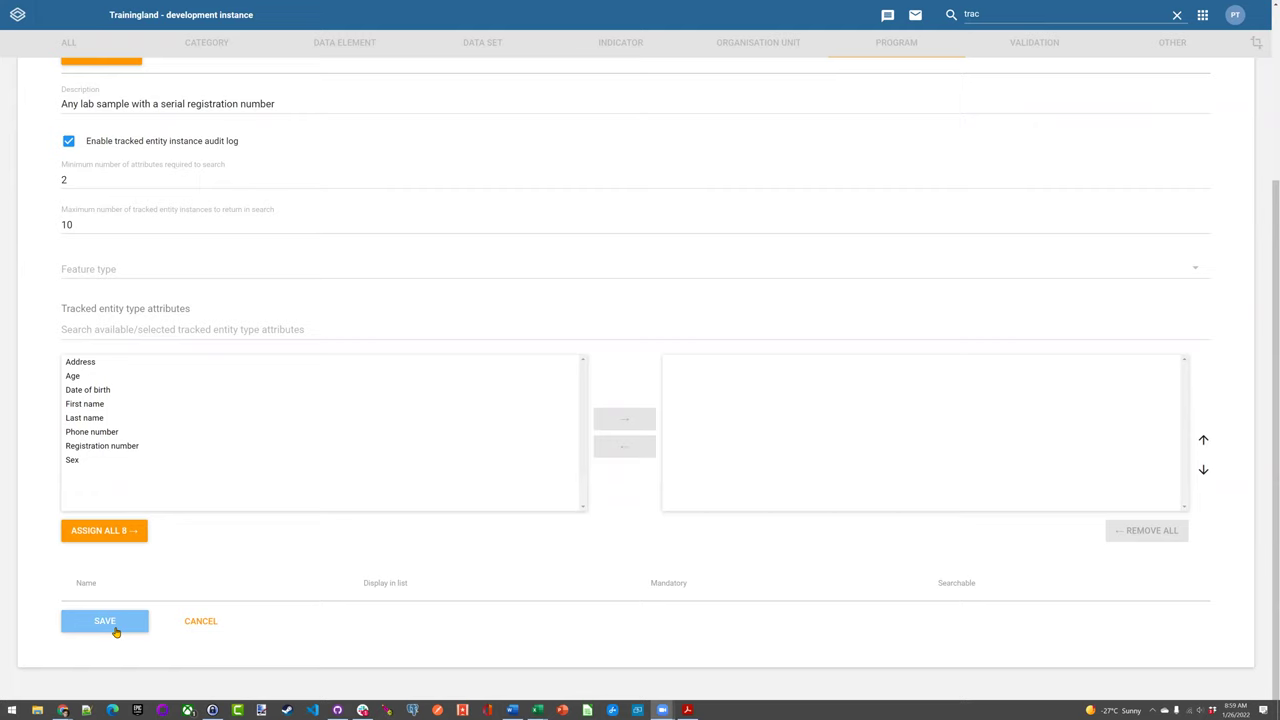
left_click(200, 621)
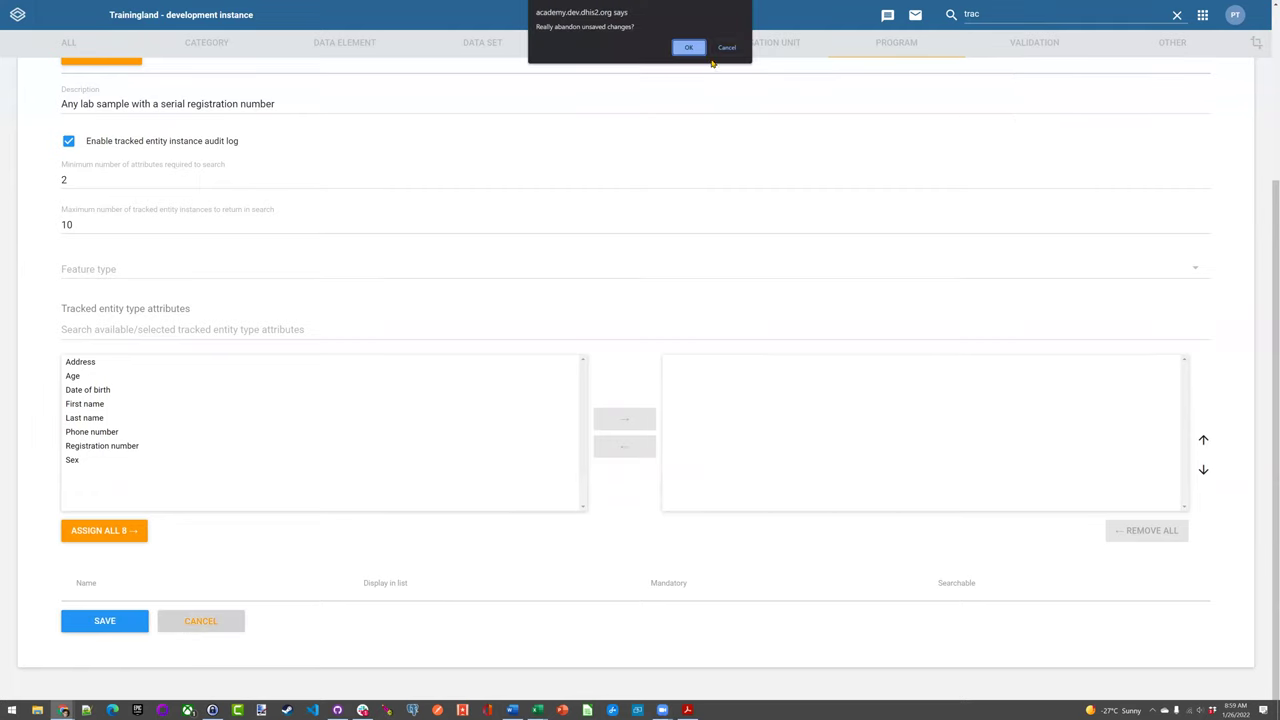
Keep the changes, save Lab Sample, and reopen it to verify before returning to the list.
left_click(726, 47)
left_click(108, 622)
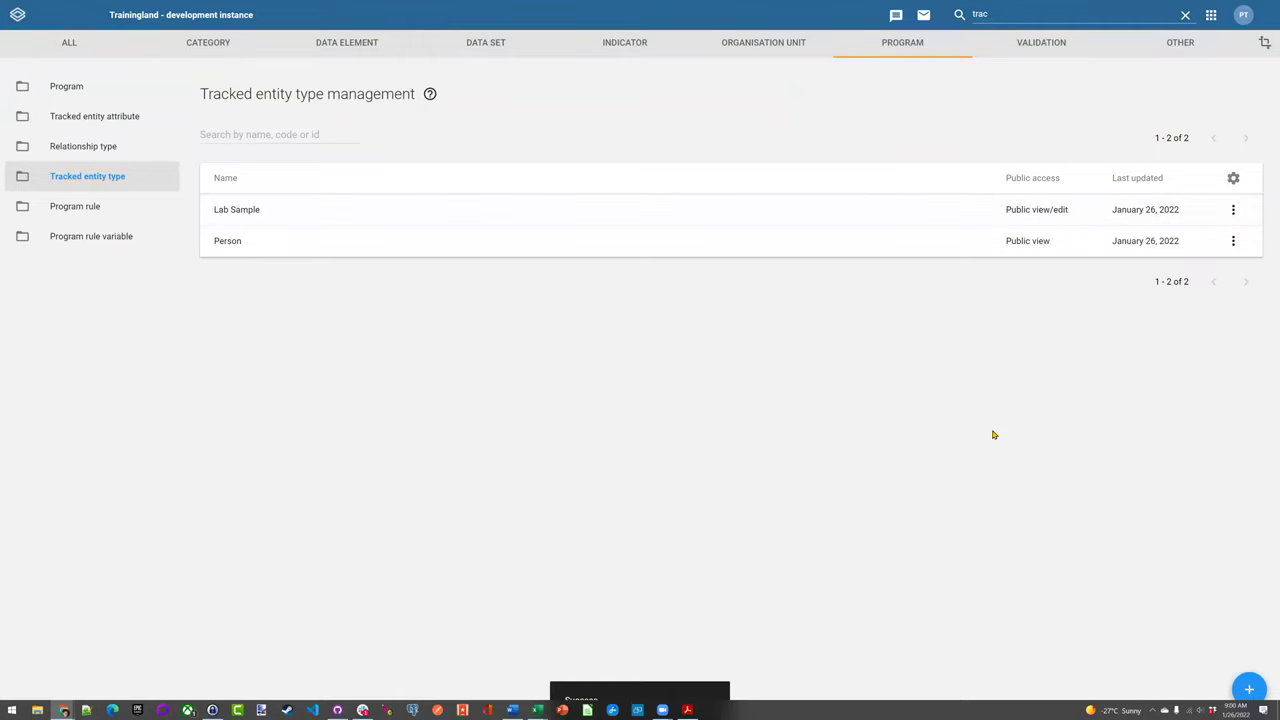
left_click(567, 212)
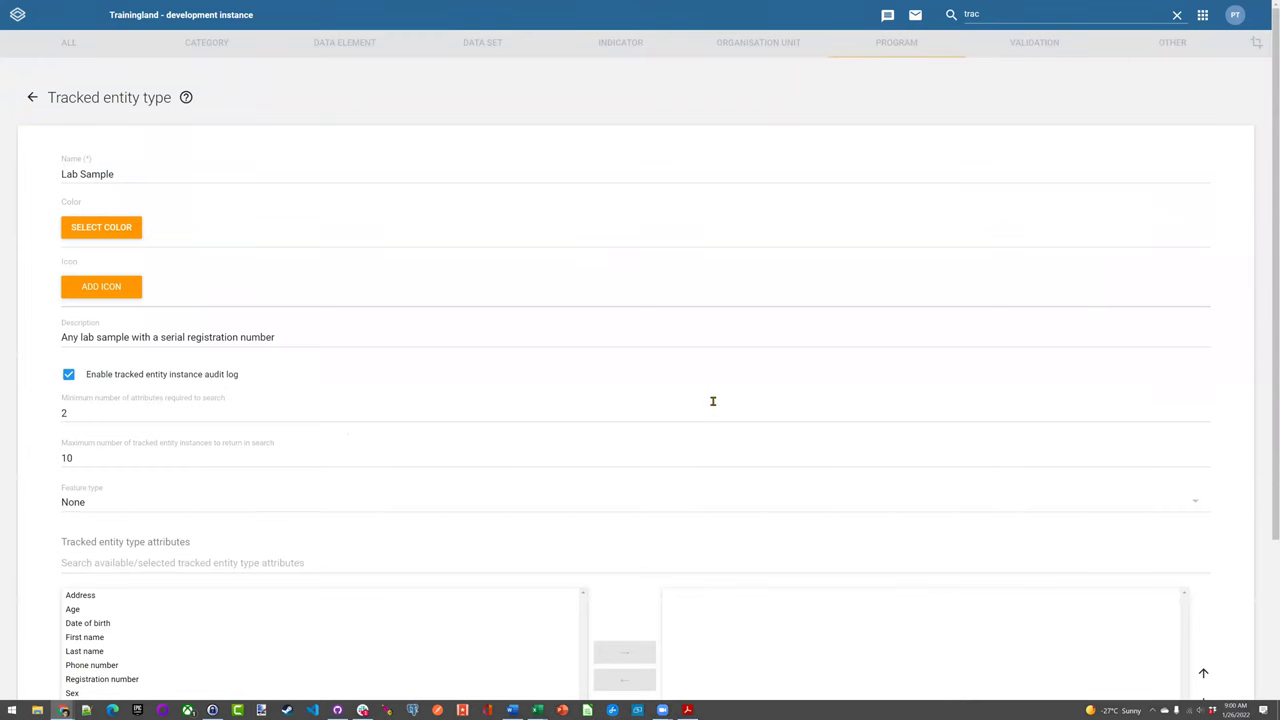
scroll(714, 406, "down", 3)
scroll(714, 406, "down", 1)
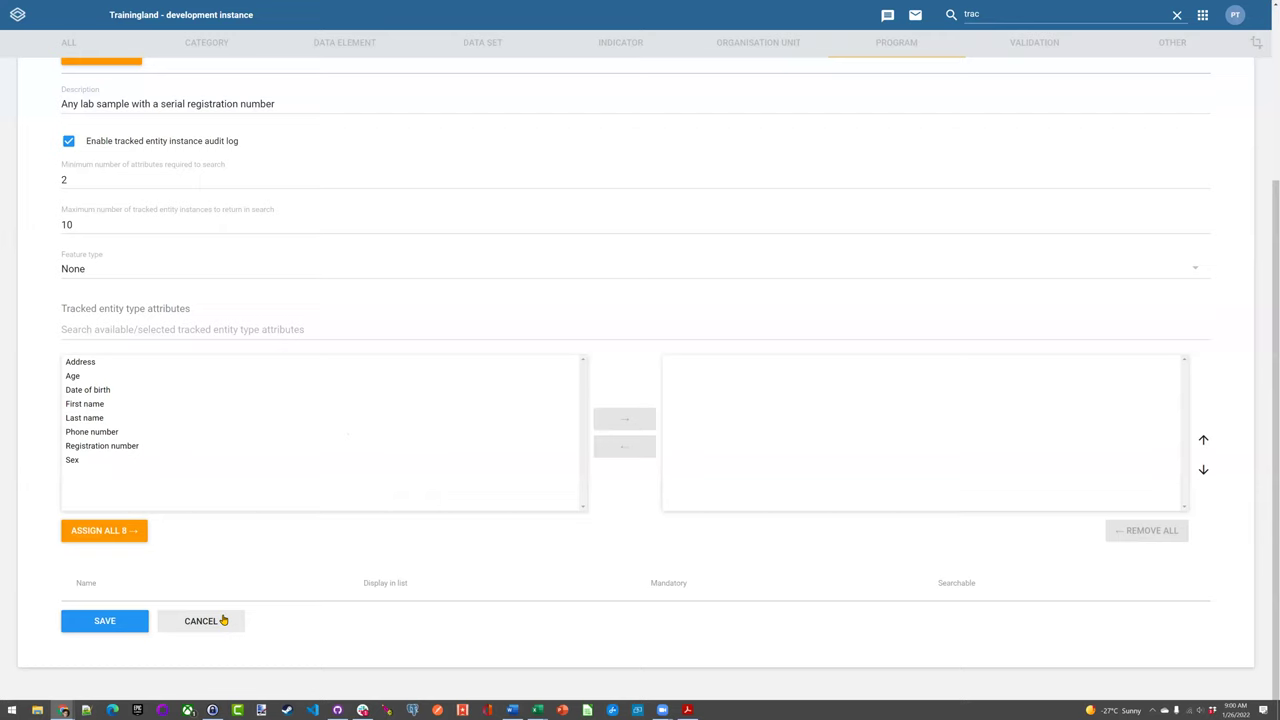
left_click(222, 621)
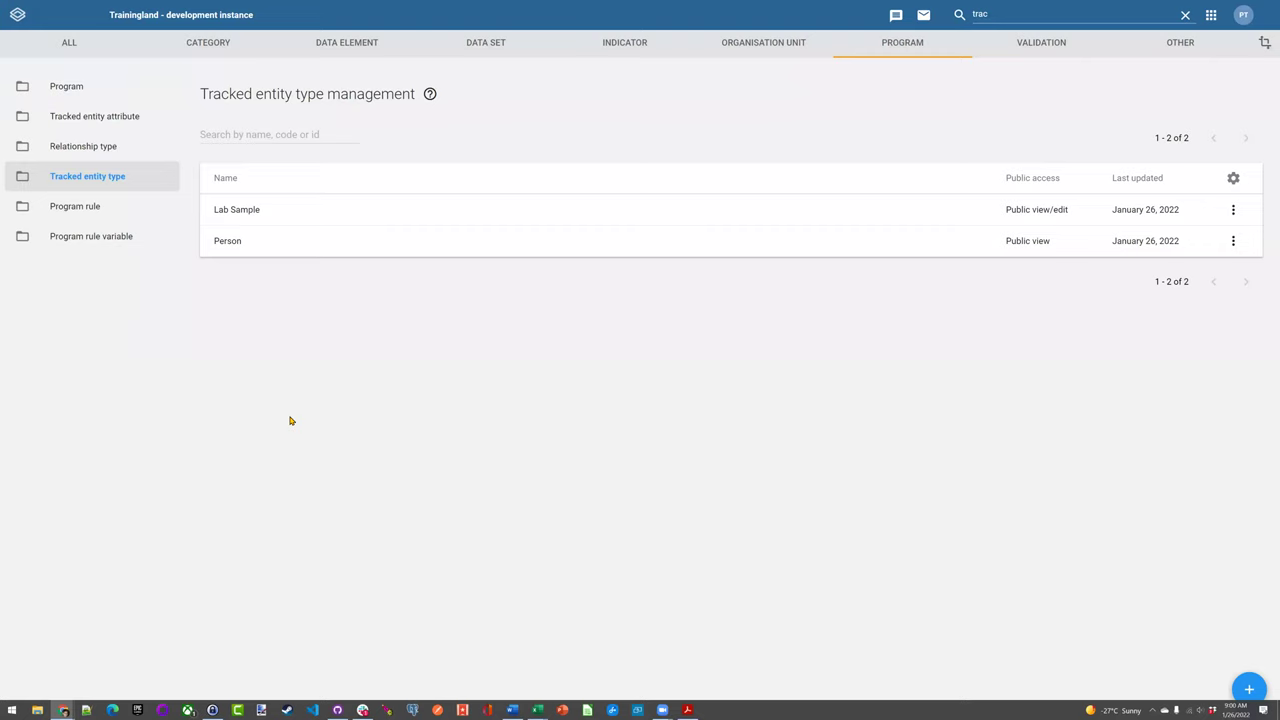
Delete the Lab Sample tracked entity type and switch to the Tracker setup guideline slide.
left_click(1233, 210)
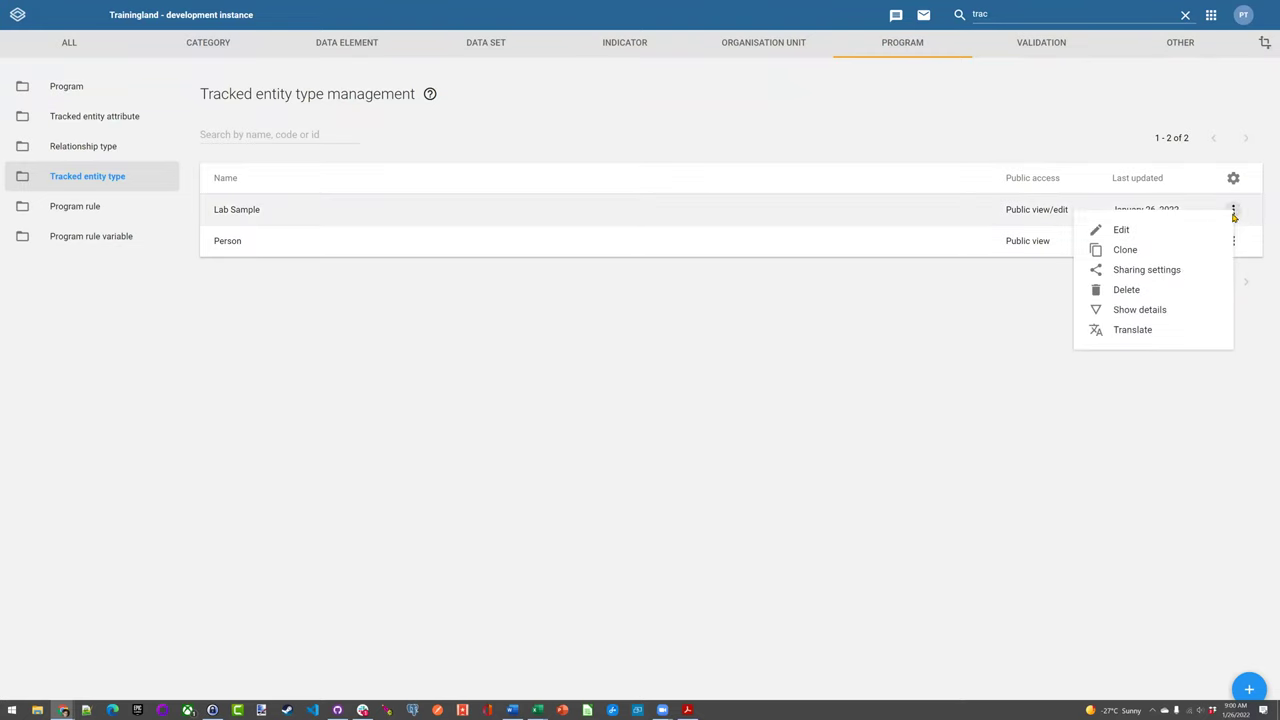
left_click(1160, 294)
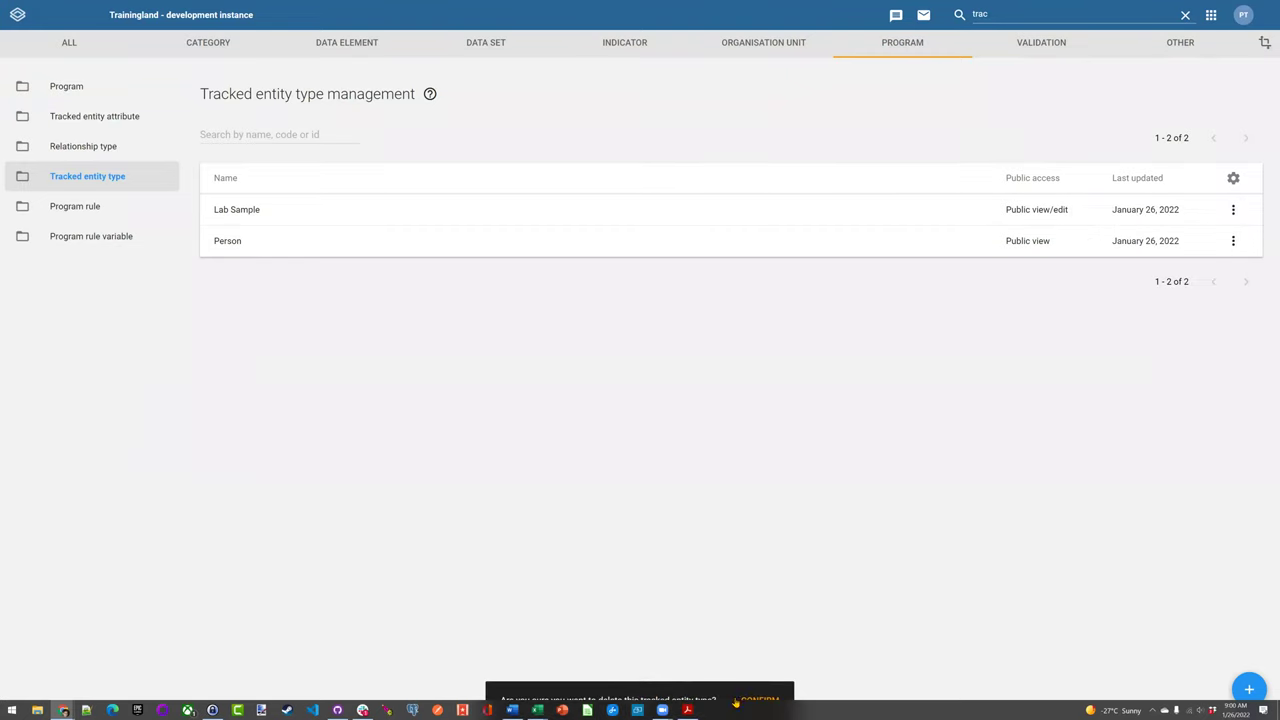
left_click(761, 699)
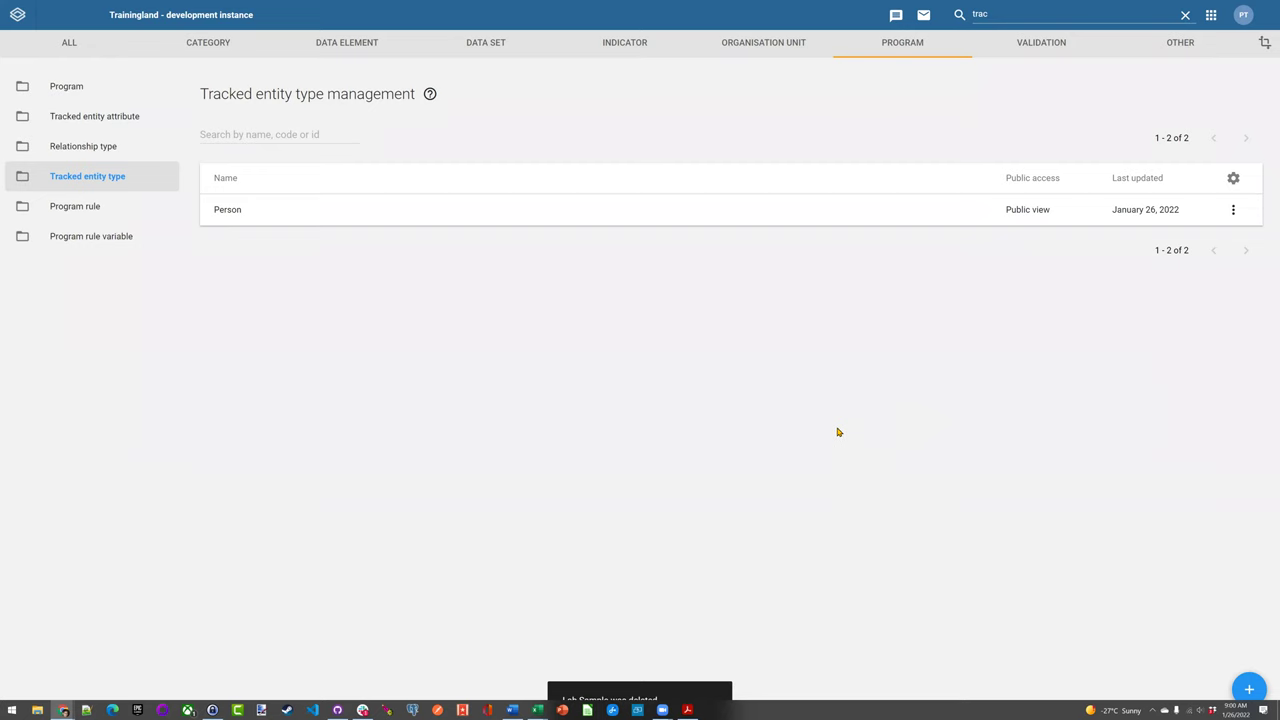
key("alt+Tab")
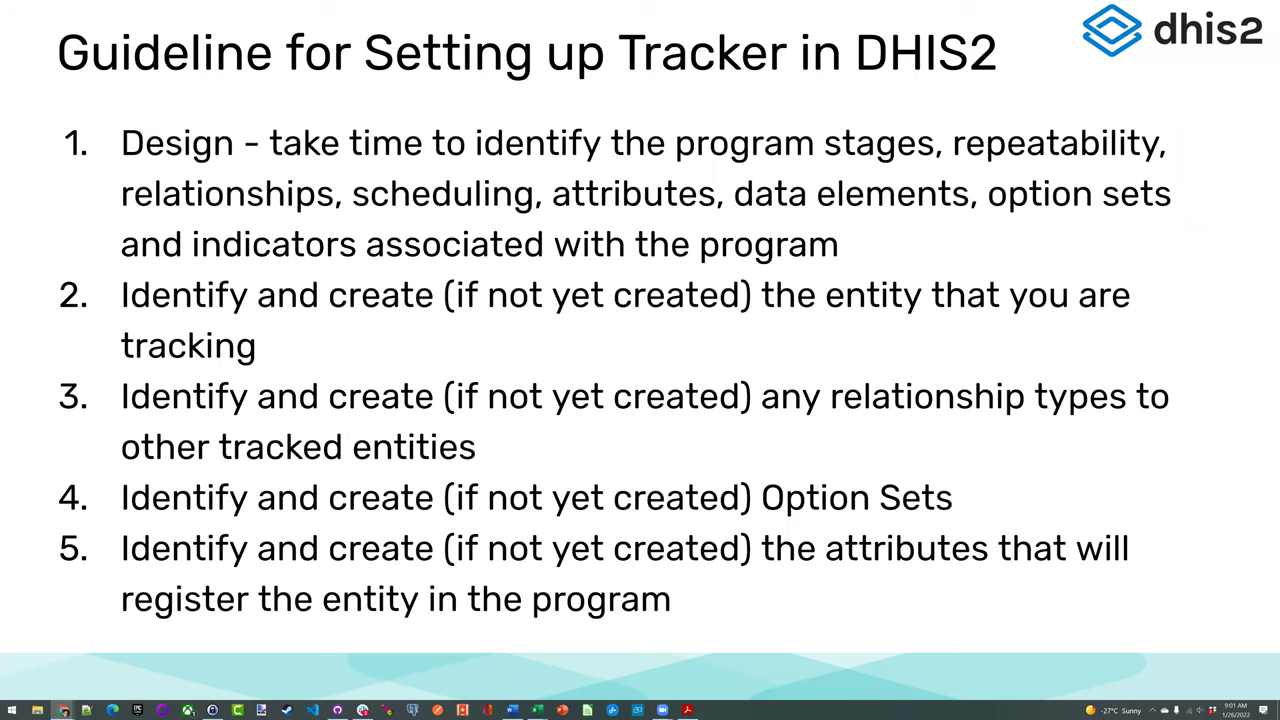
Bring the Tracker Conceptual Design workbook in Excel to the front.
key("alt+Tab")
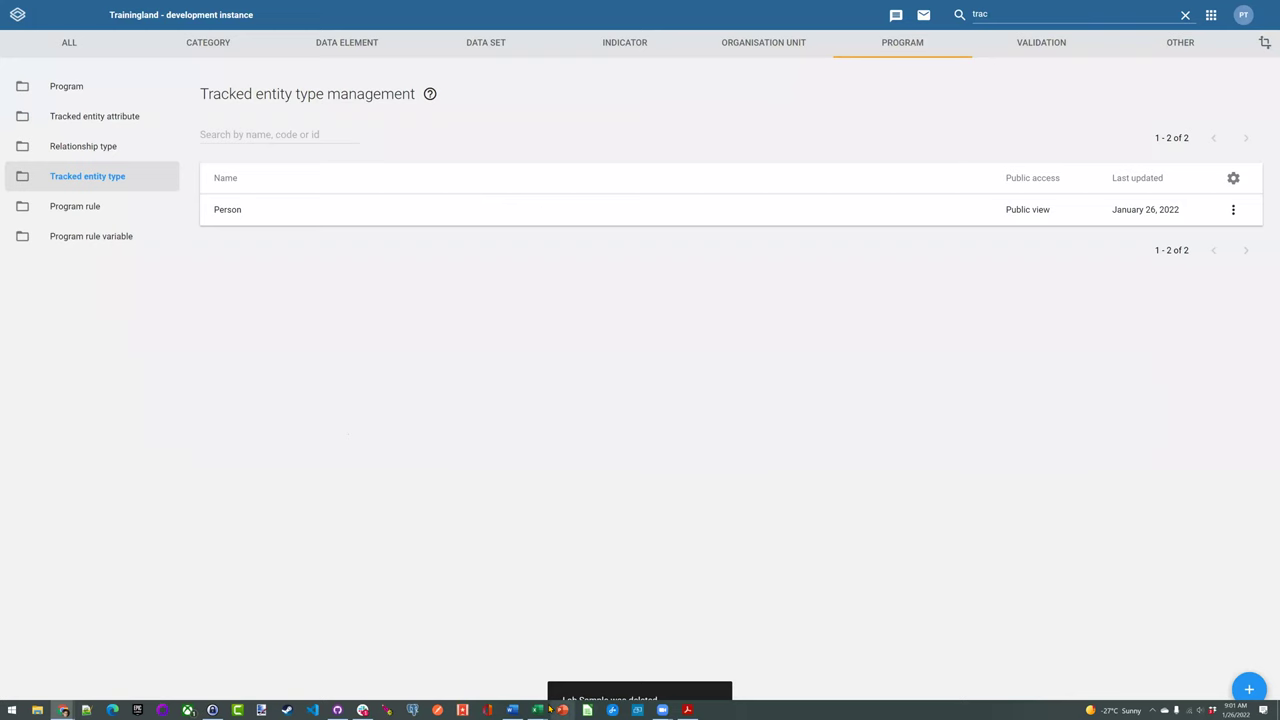
mouse_move(537, 710)
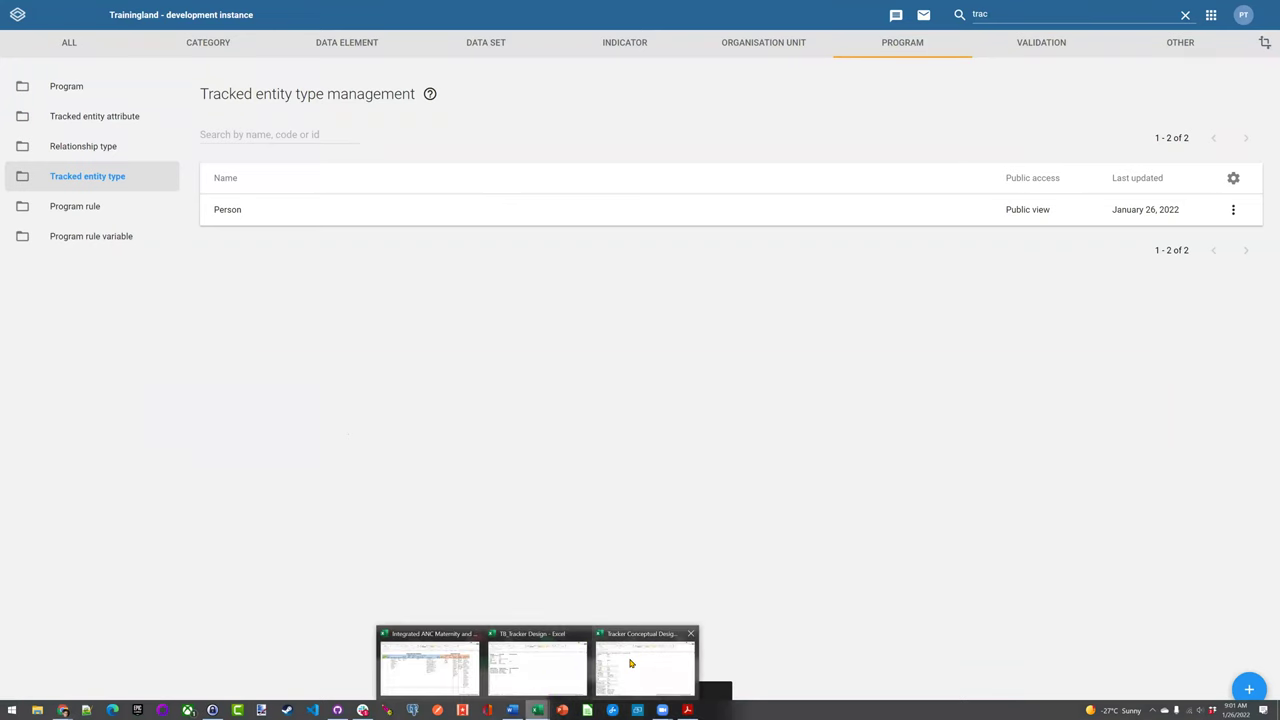
left_click(630, 663)
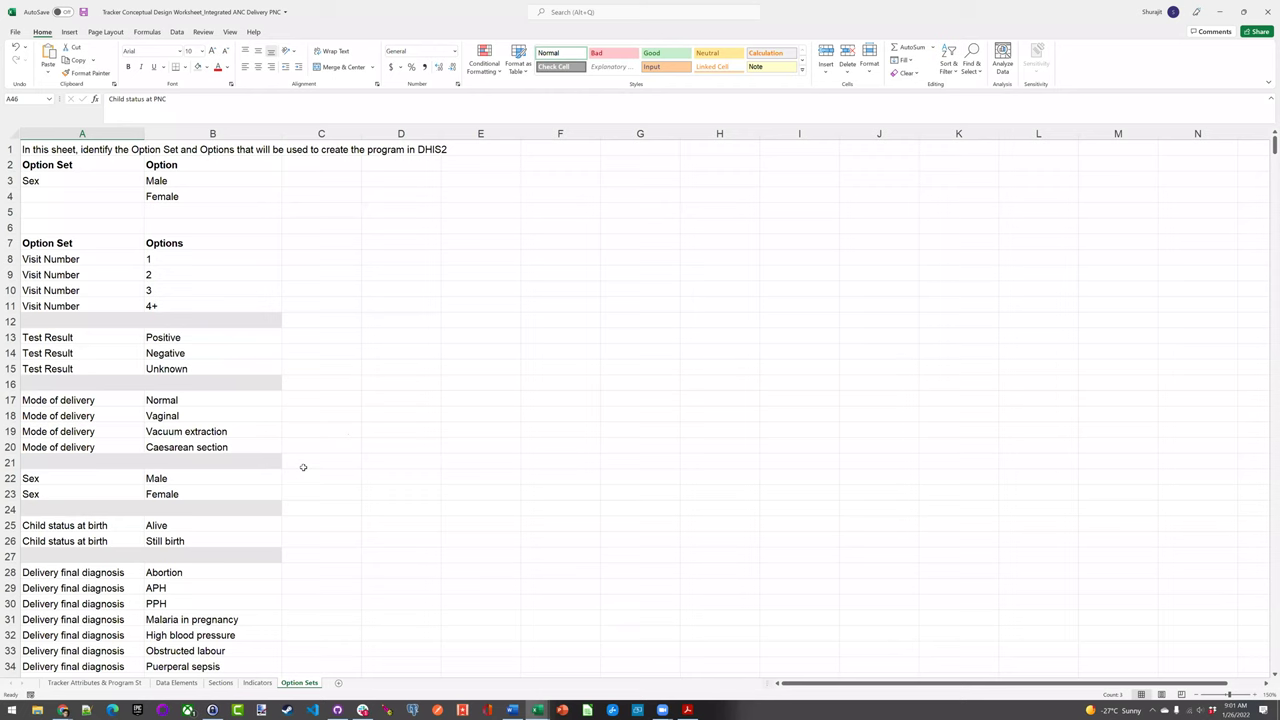
Close the ANC Delivery PNC worksheet with saving and browse the TB workbook's Option Sets sheet.
left_click(1267, 11)
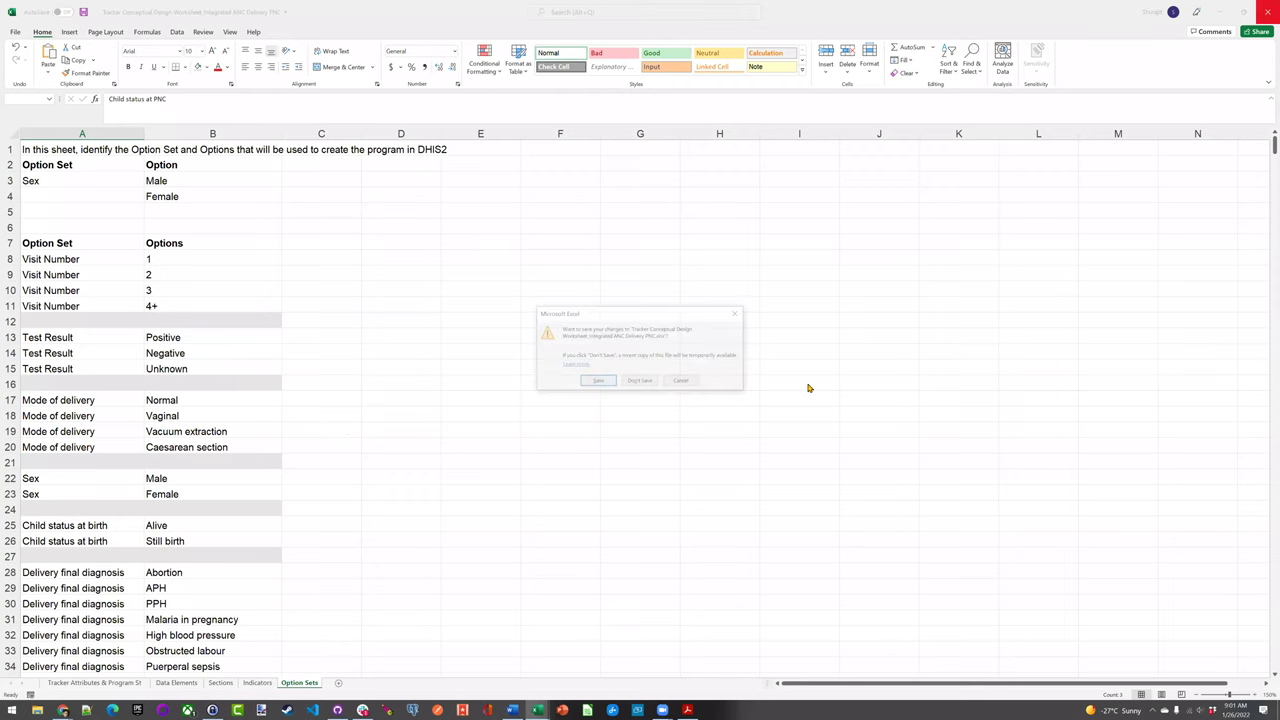
left_click(588, 383)
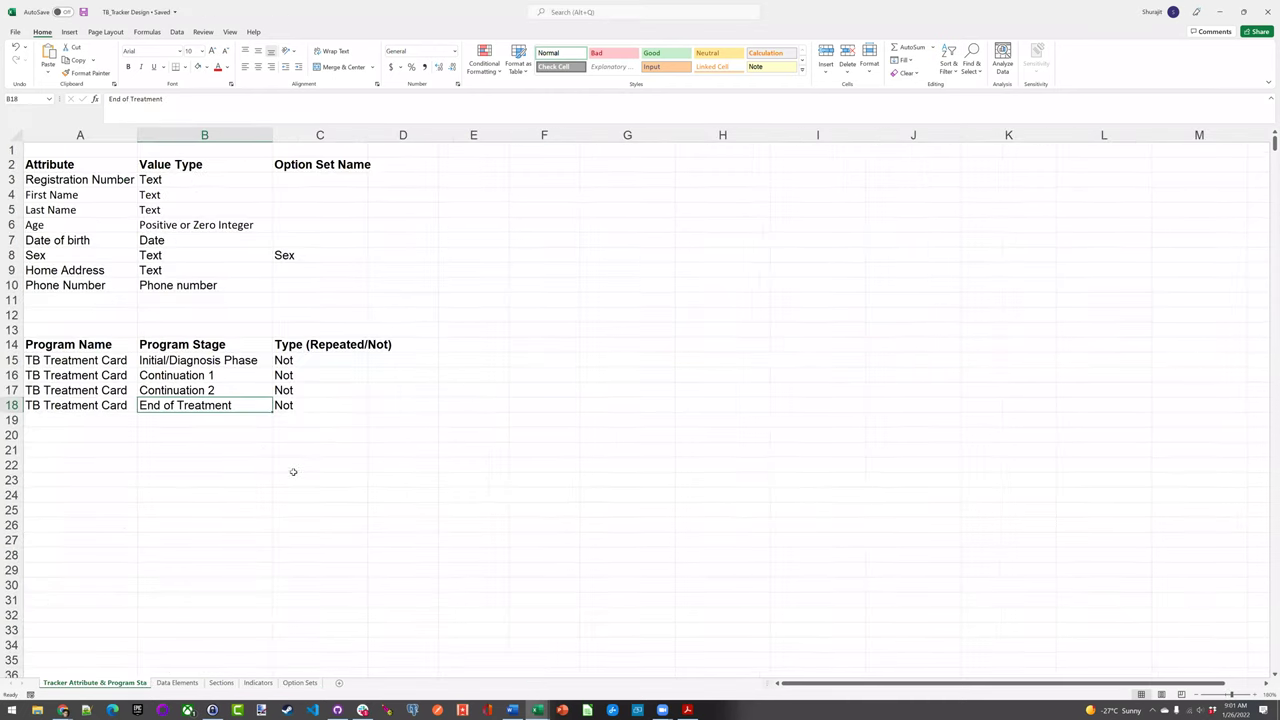
left_click(298, 683)
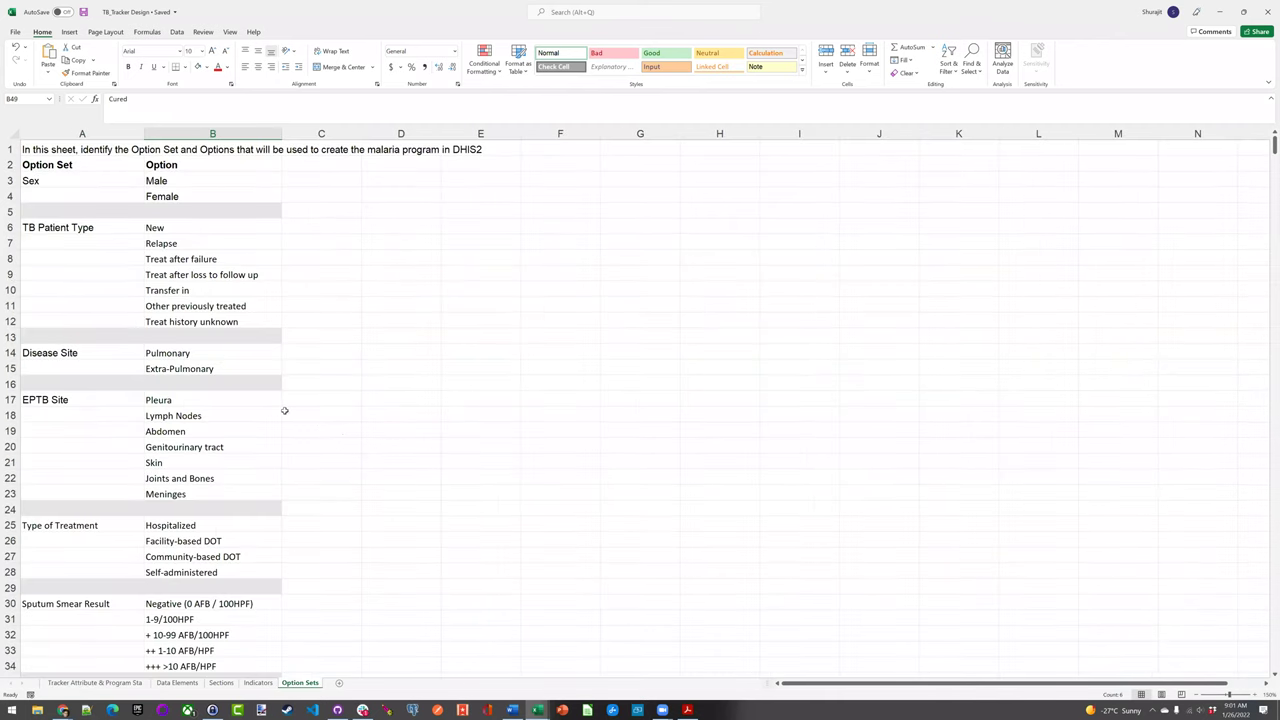
scroll(273, 399, "down", 7)
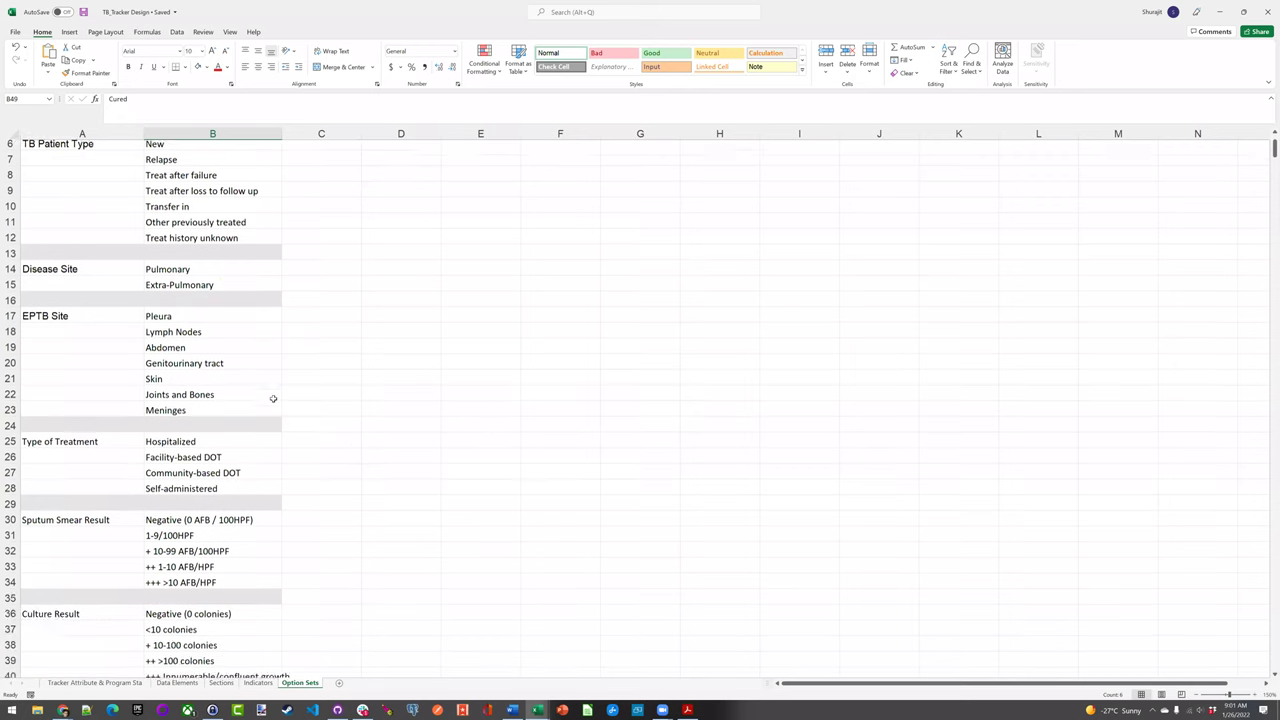
scroll(273, 399, "down", 1)
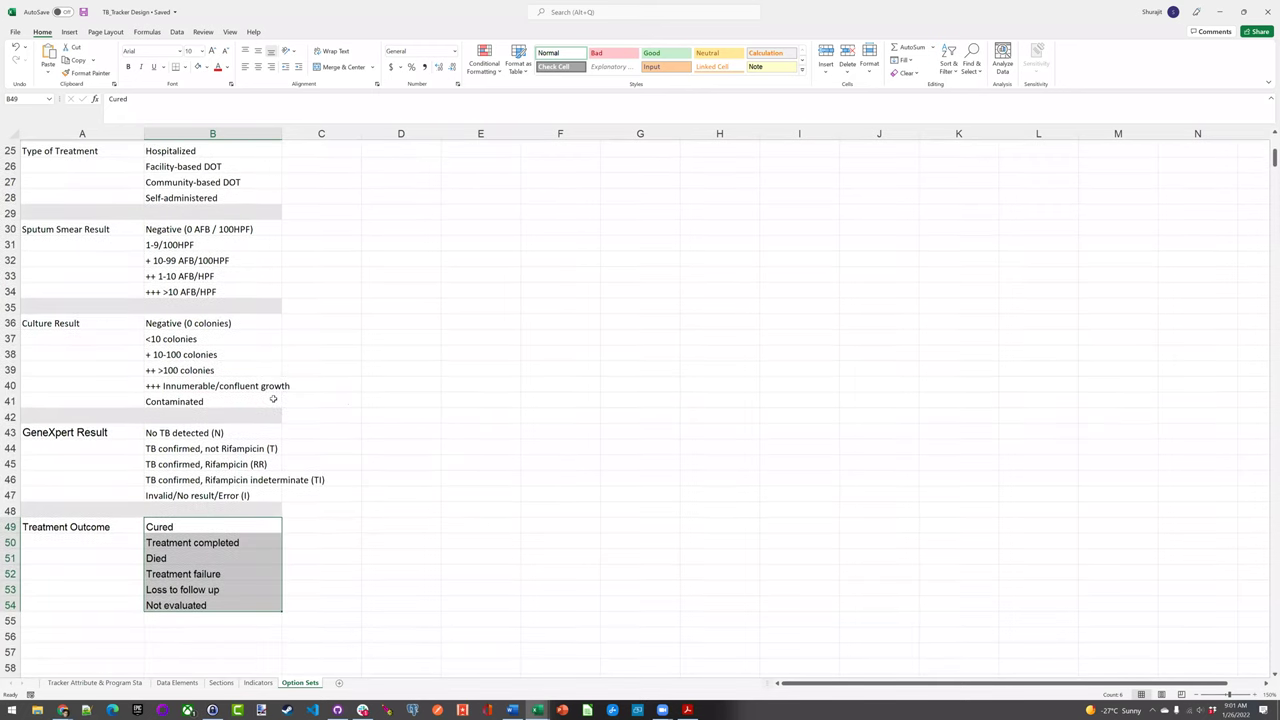
scroll(256, 412, "up", 8)
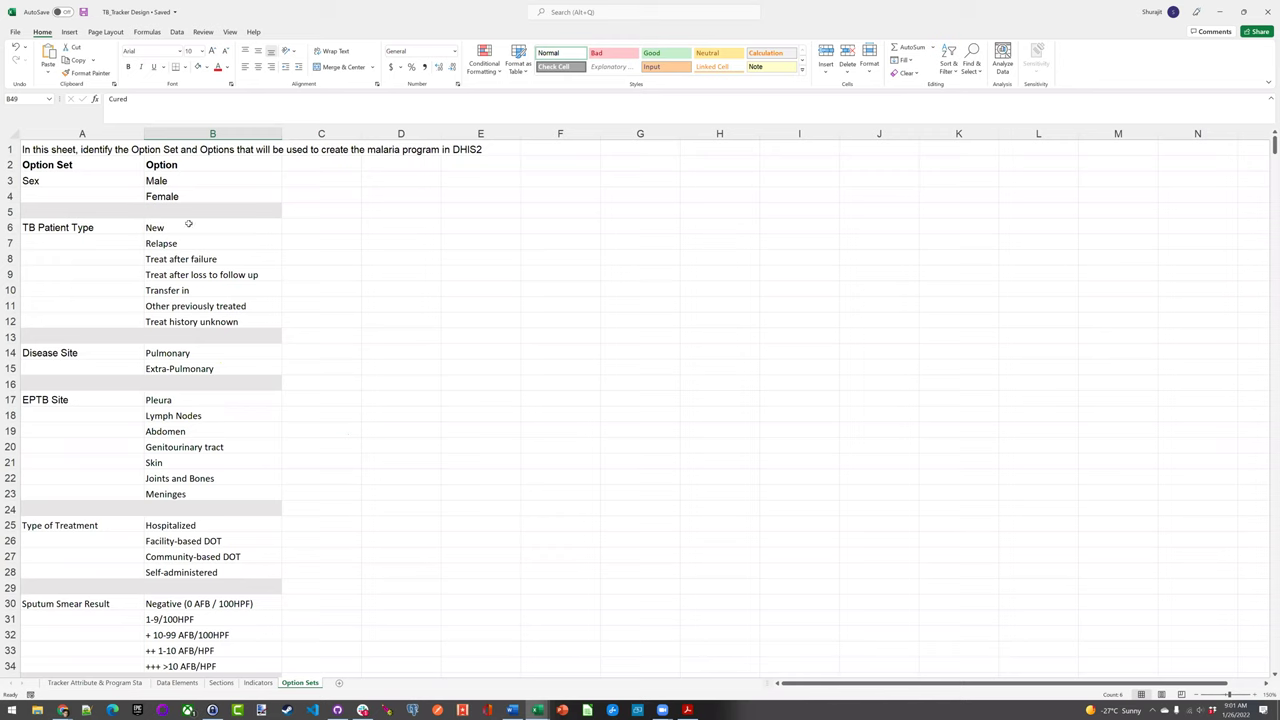
Select the TB Patient Type options B6:B13, then deselect and switch back to DHIS2.
left_click_drag(188, 224, 184, 337)
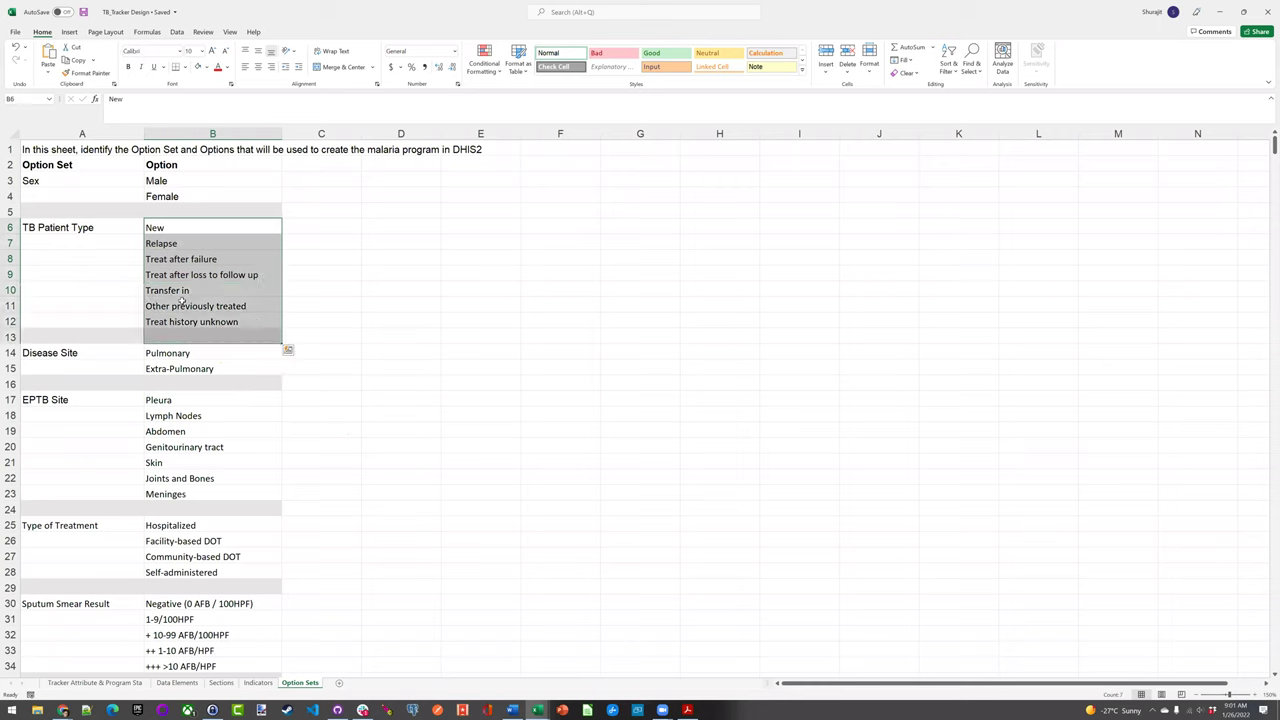
left_click(193, 227)
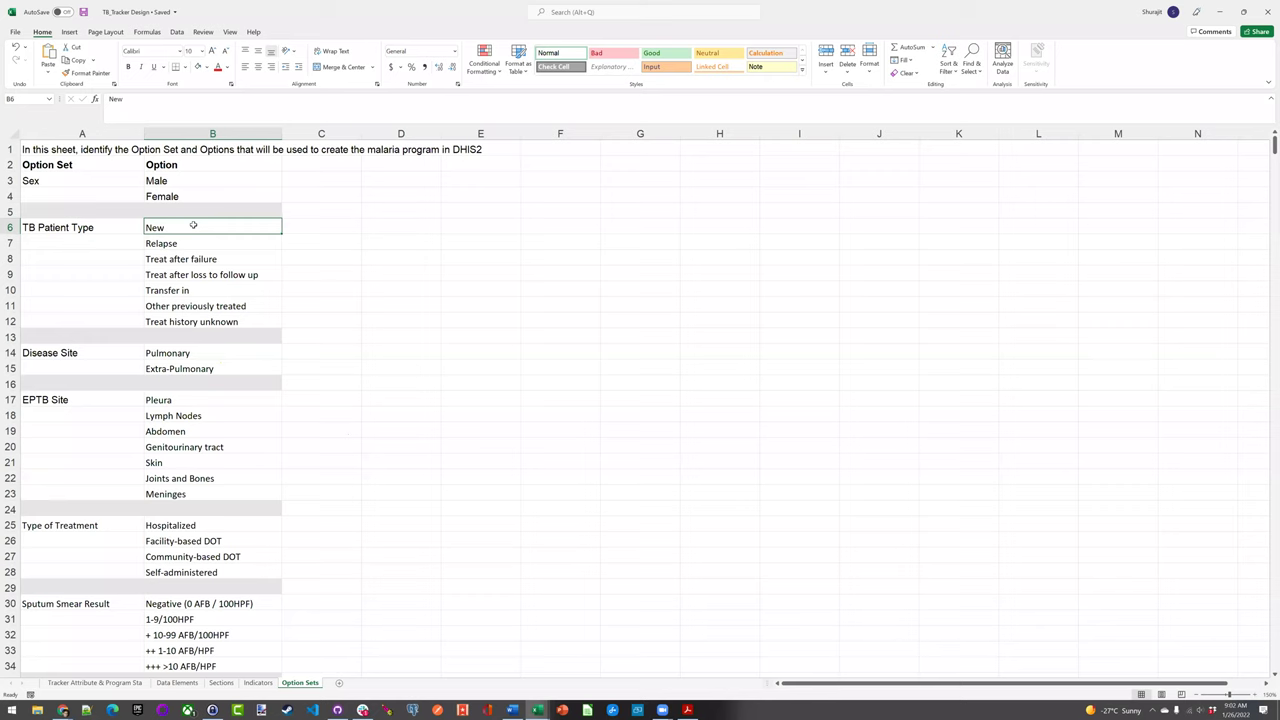
key("alt+Tab")
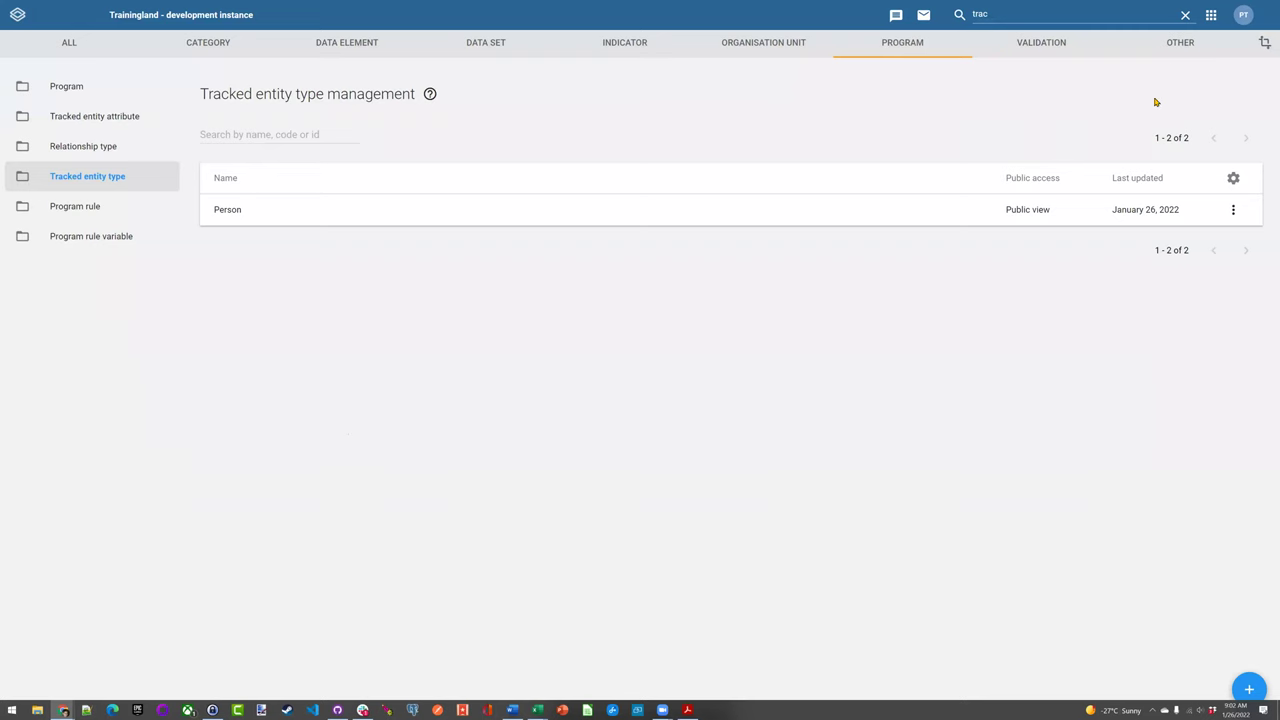
Open the Option set list under Other and compare it with the workbook's Sputum Smear Result options.
left_click(1181, 44)
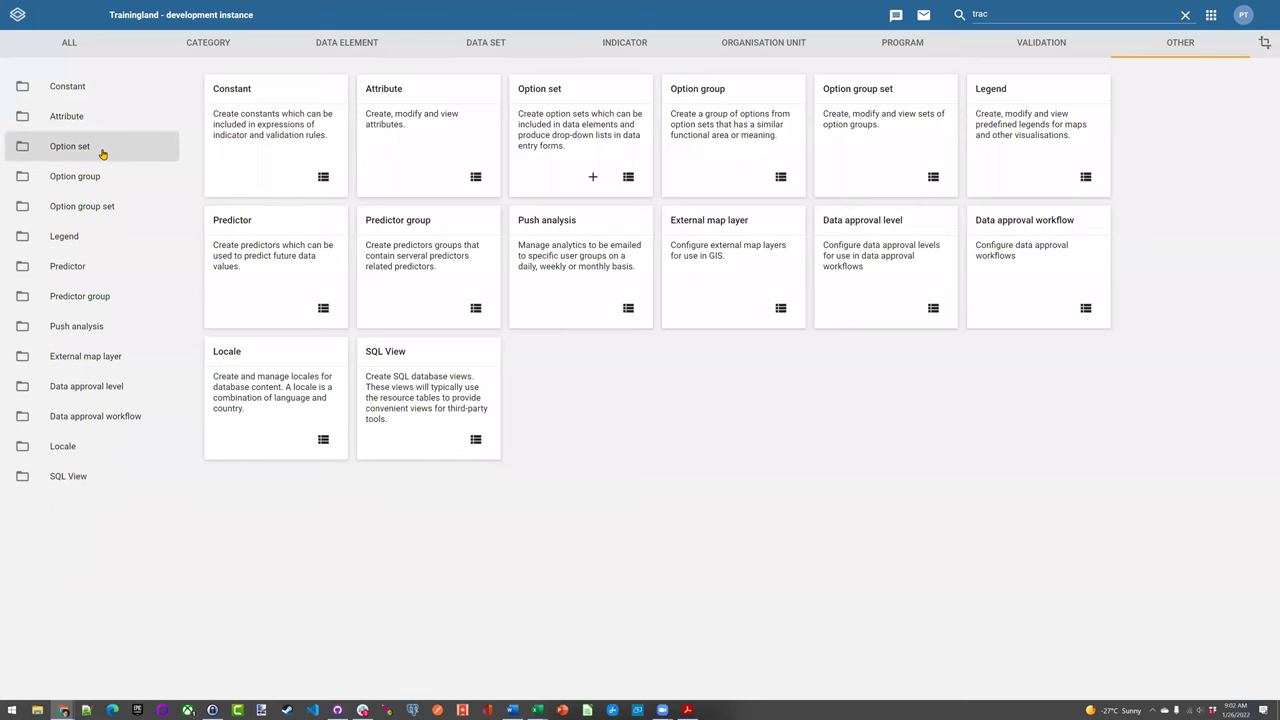
left_click(102, 153)
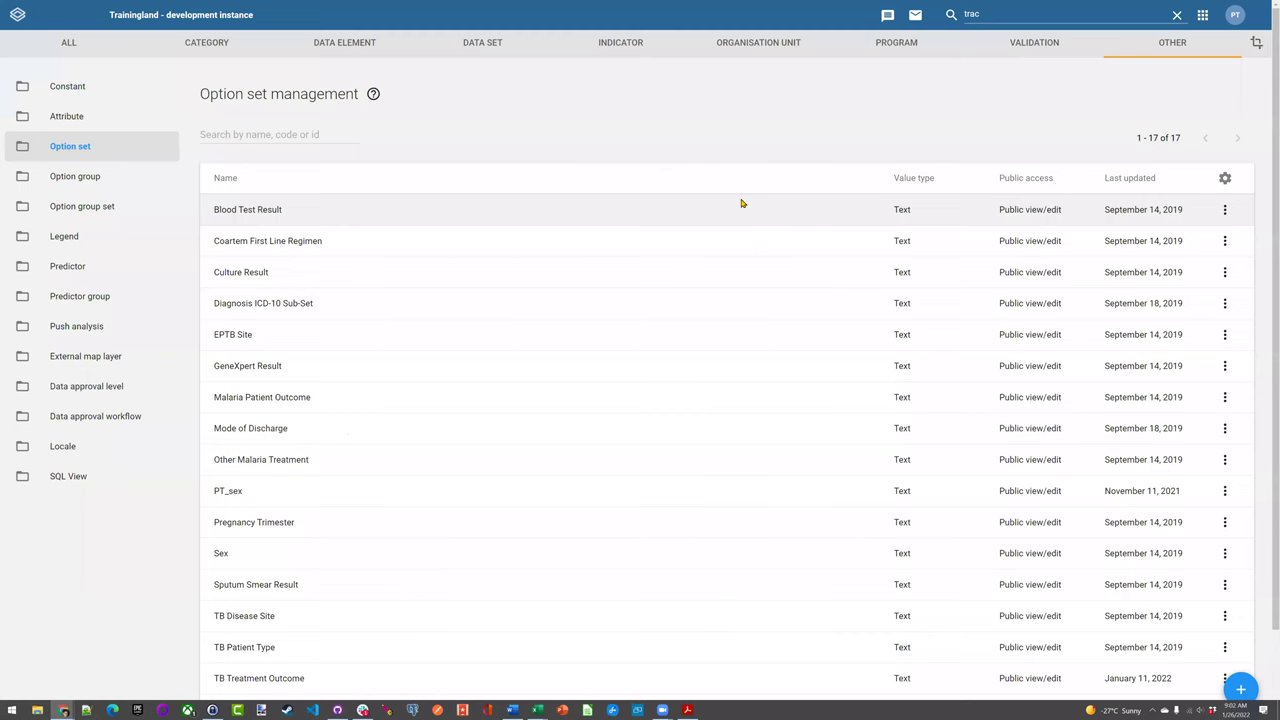
key("alt+Tab")
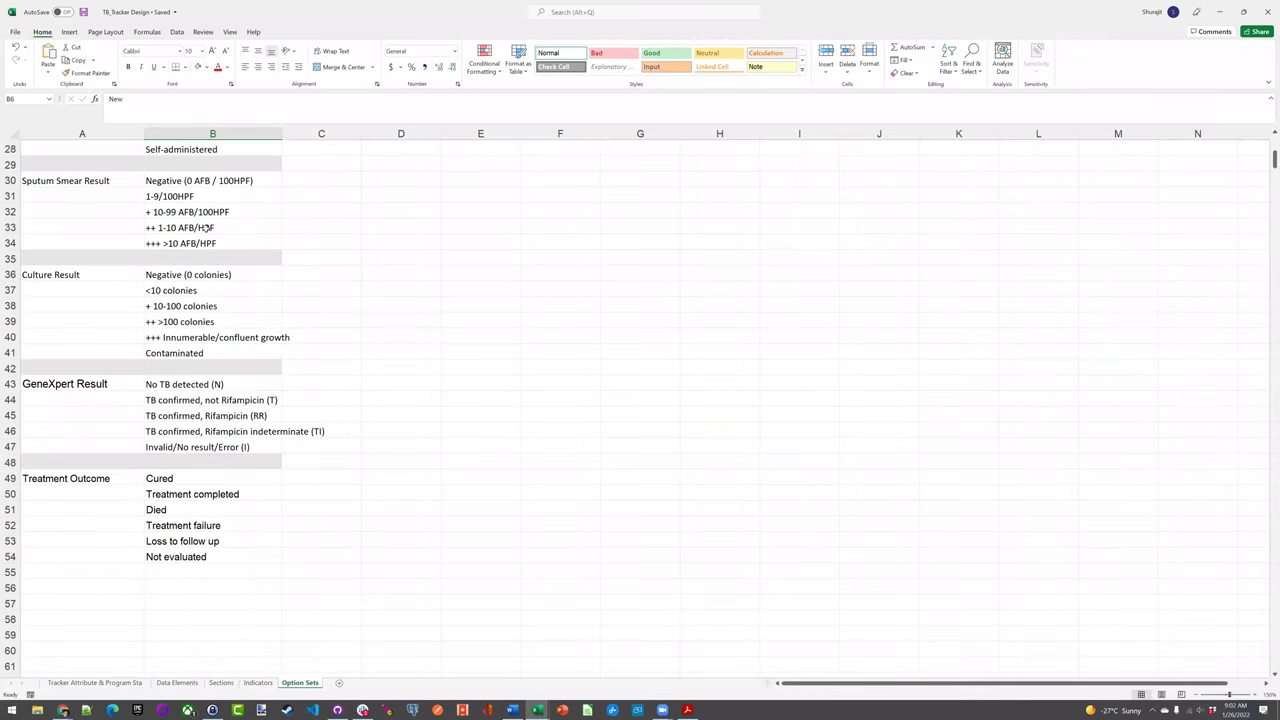
left_click_drag(195, 182, 205, 353)
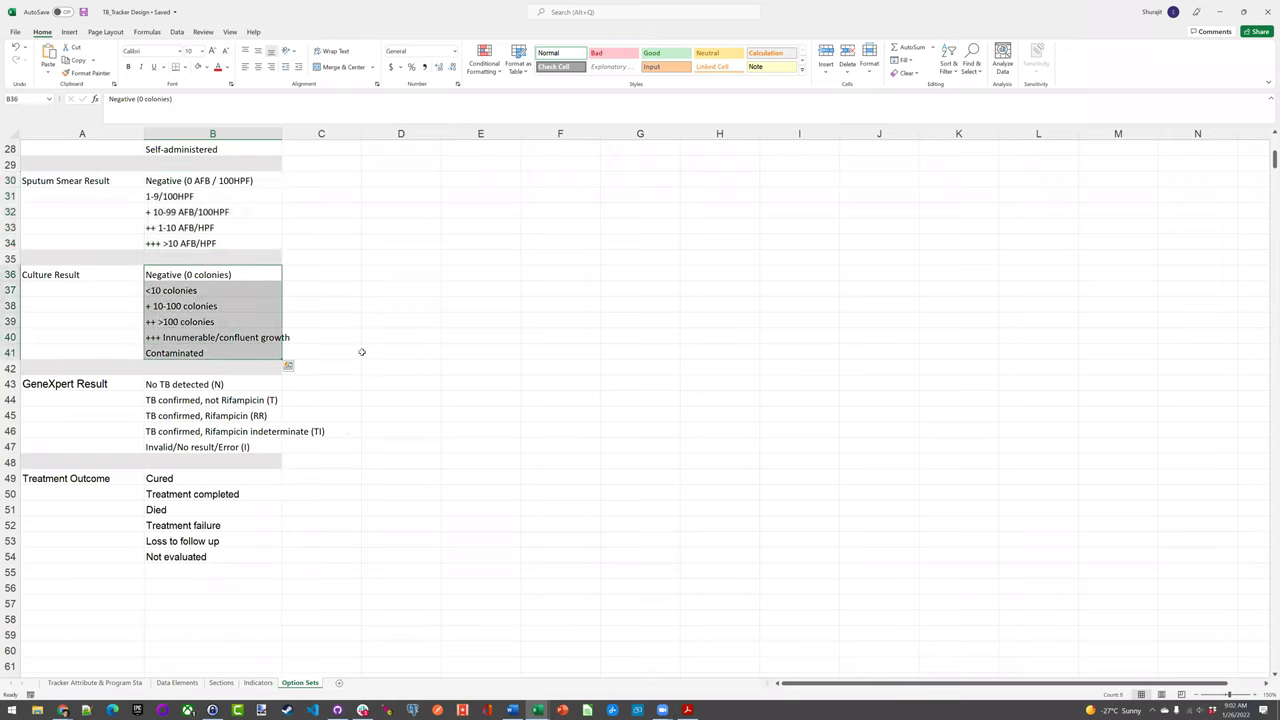
key("alt+Tab")
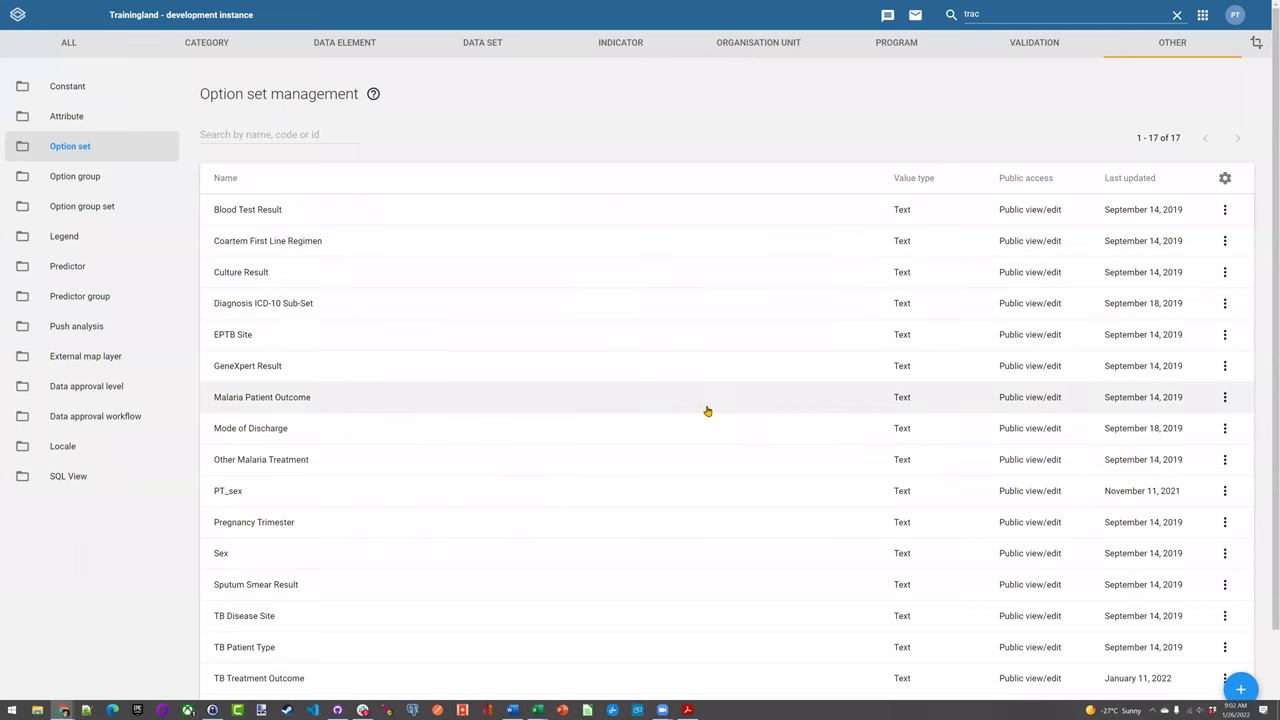
Review the option set list, then select the Treatment Outcome options Cured to Not evaluated (B49:B54).
scroll(706, 408, "down", 2)
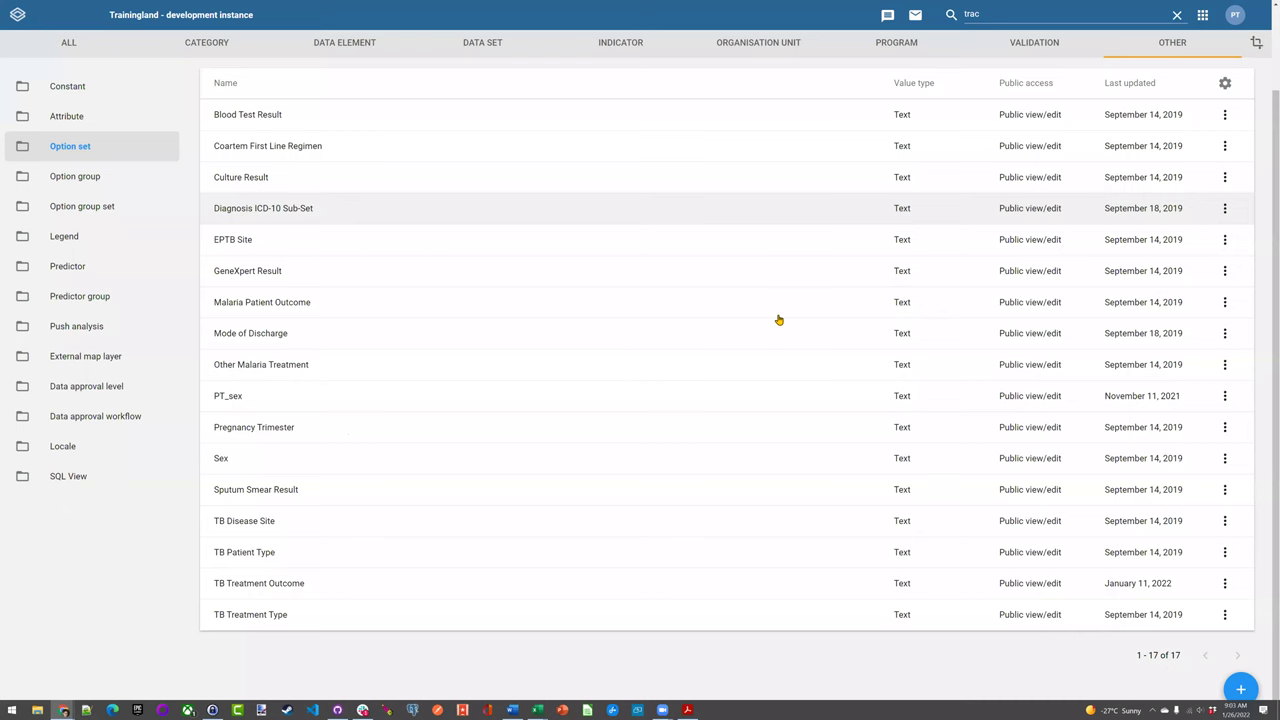
key("alt+Tab")
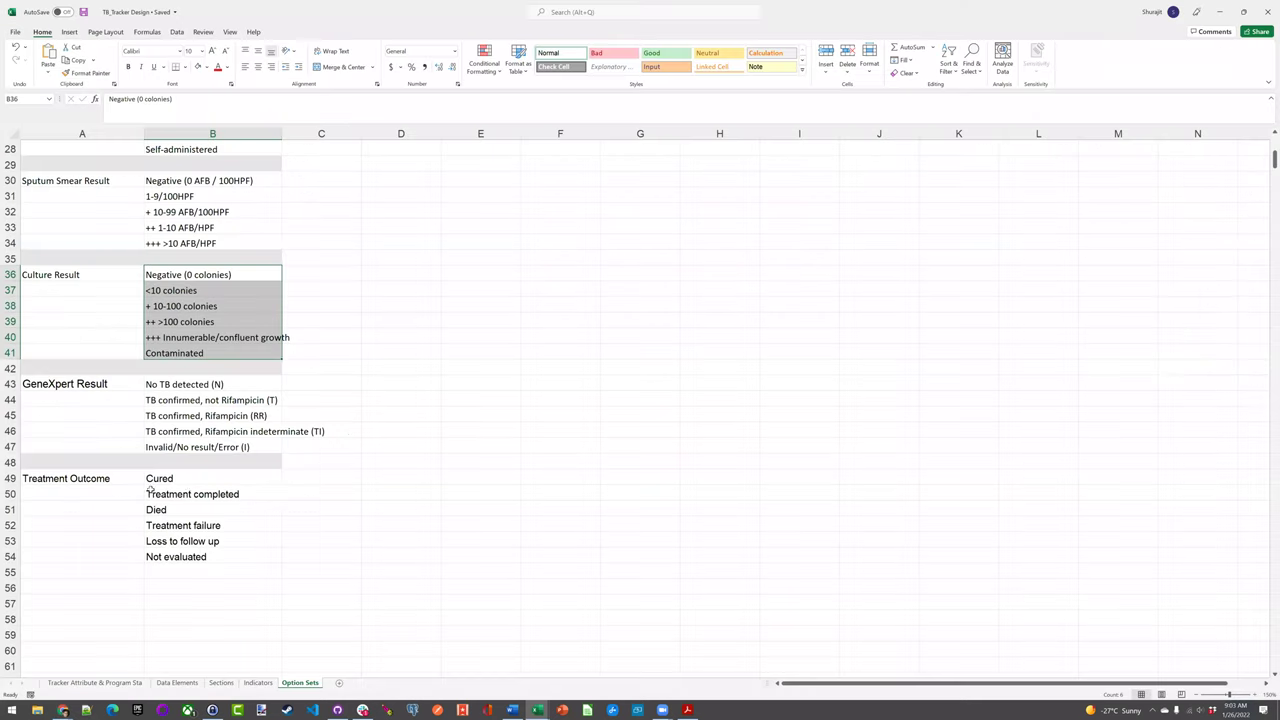
left_click_drag(155, 479, 160, 556)
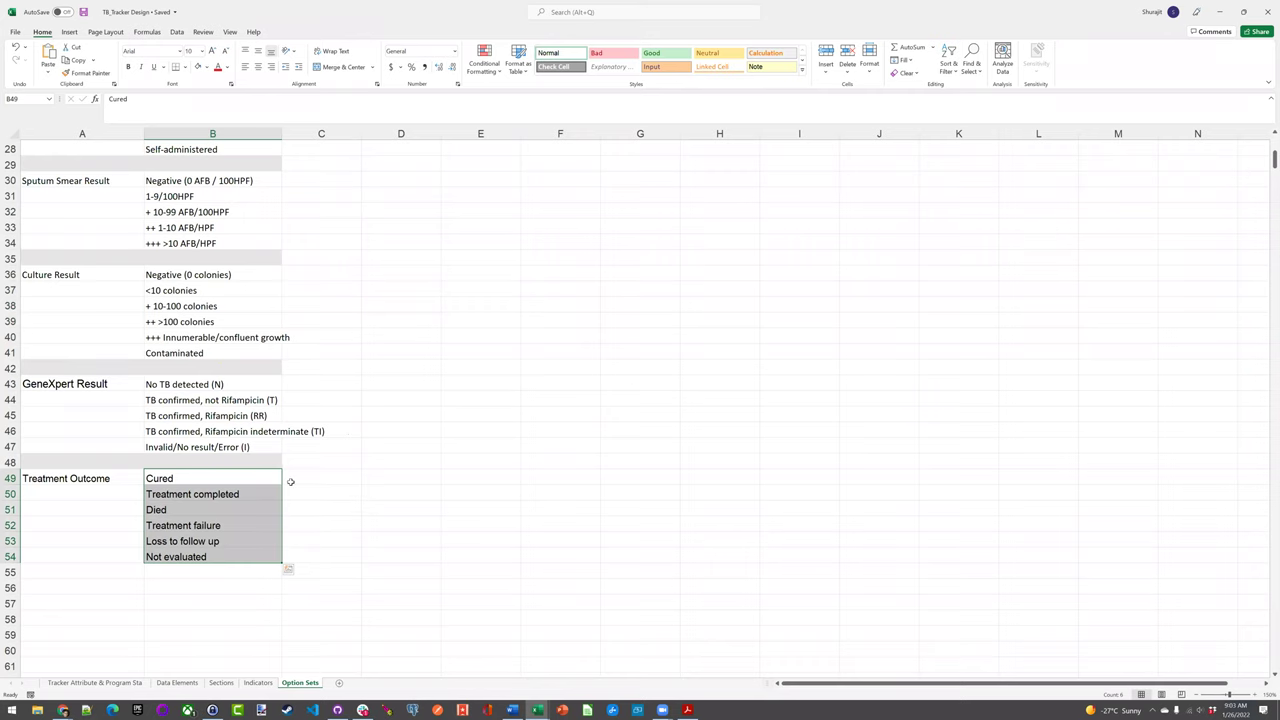
Copy the Treatment Outcome values B49:B54 and return to the DHIS2 option set list.
key("ctrl+c")
key("alt+Tab")
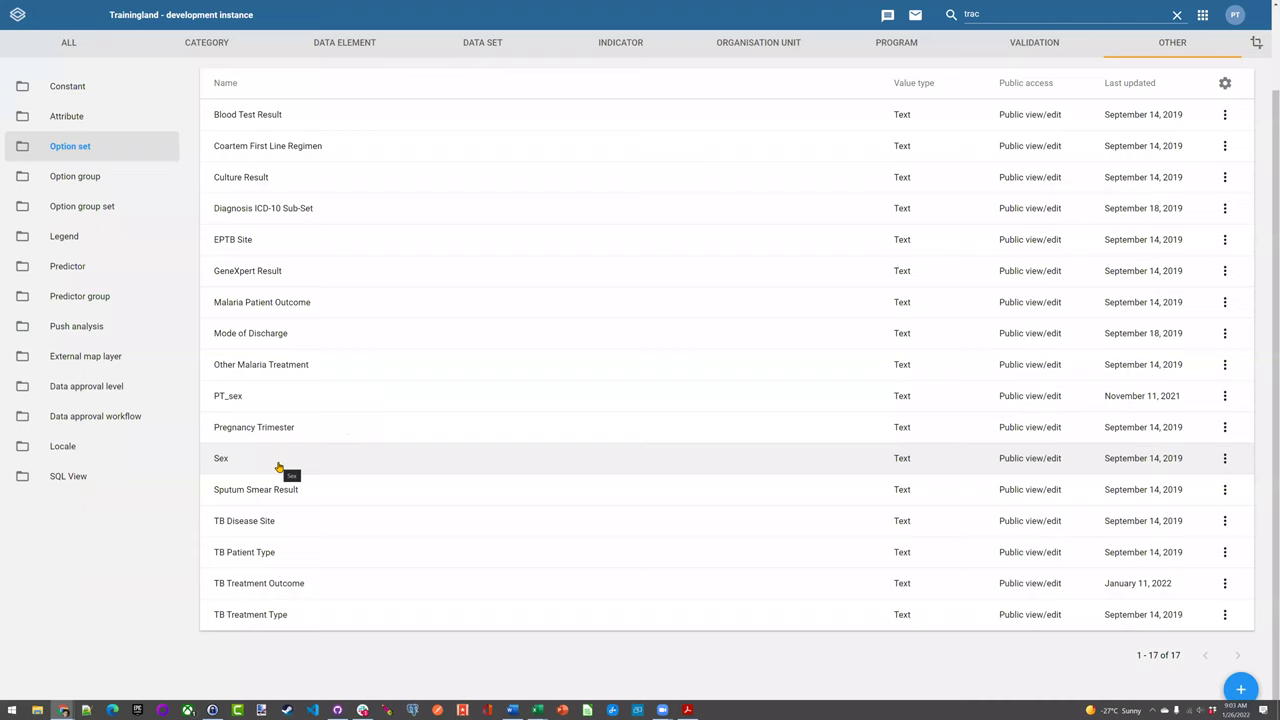
Start a new option set and name it 'SND_TB - Treatment Outcome'.
left_click(1240, 688)
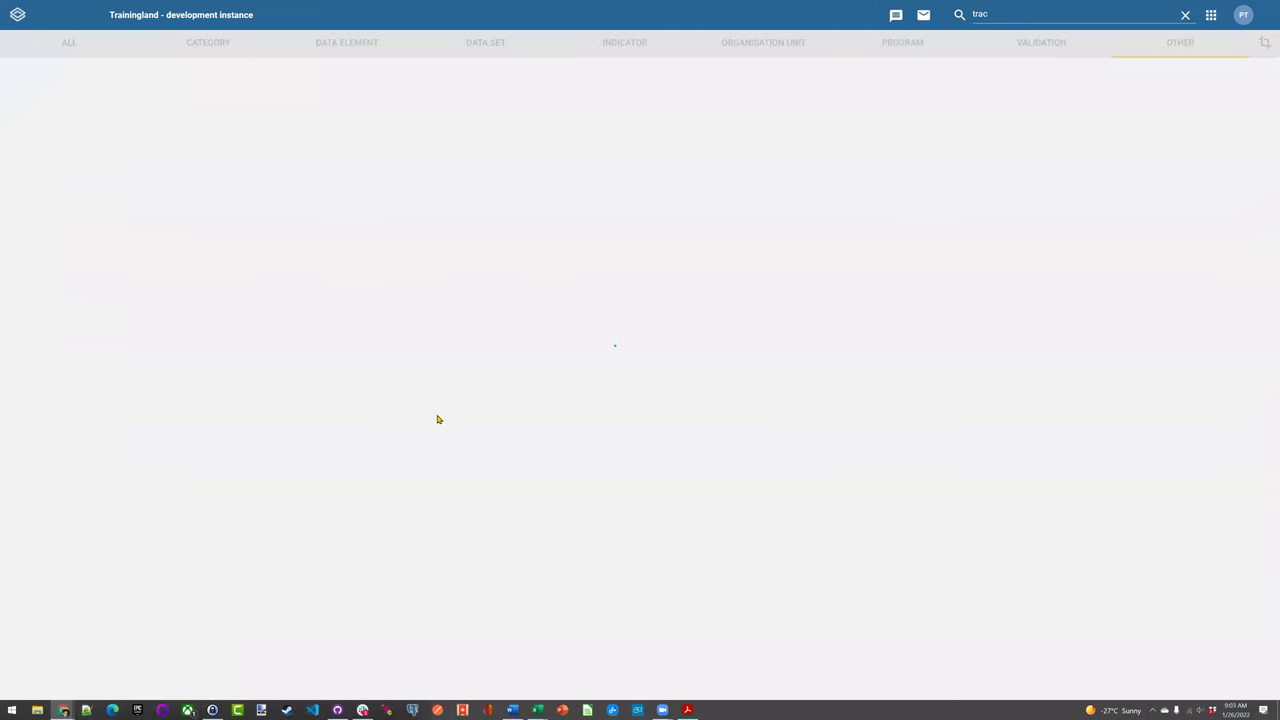
left_click(227, 232)
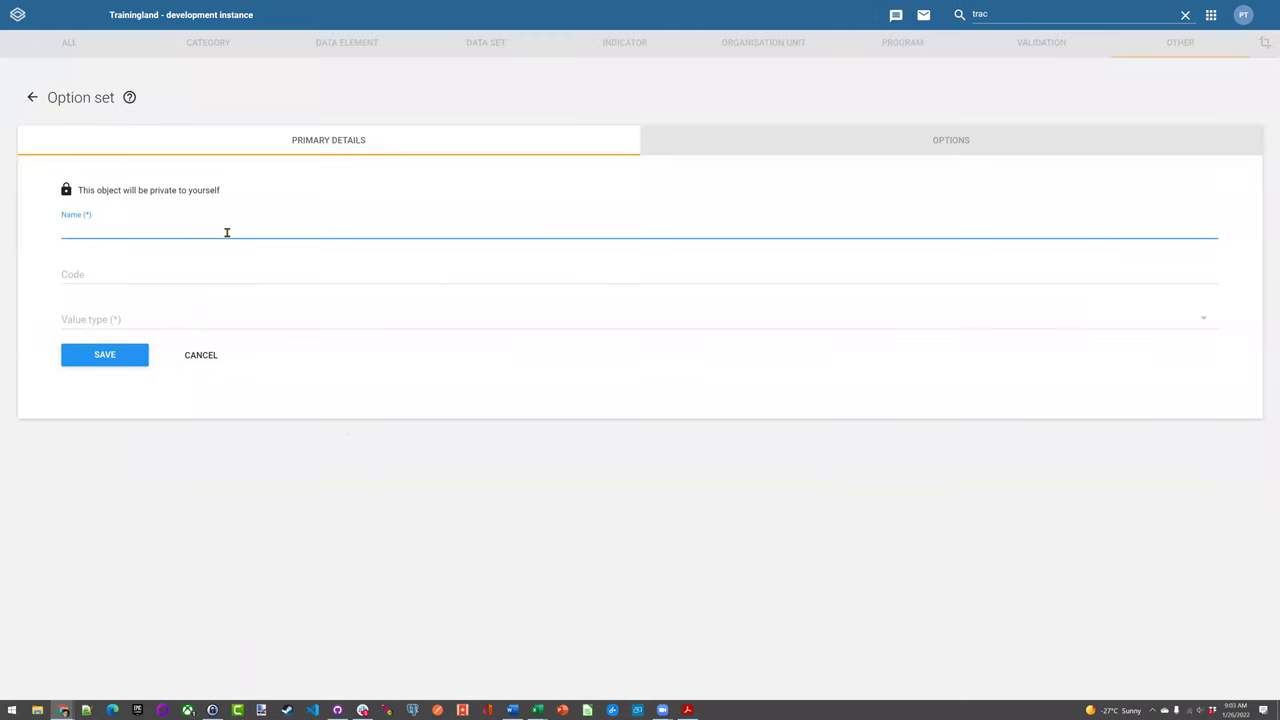
type("SND")
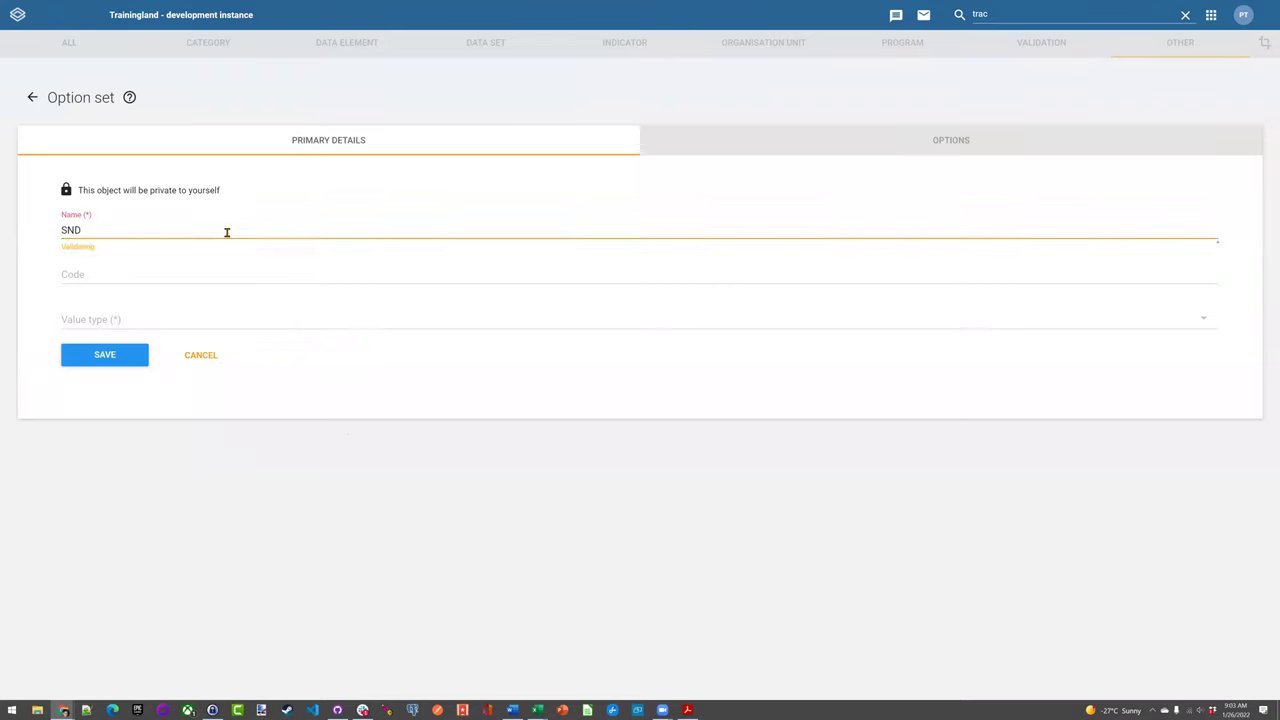
type("_TB")
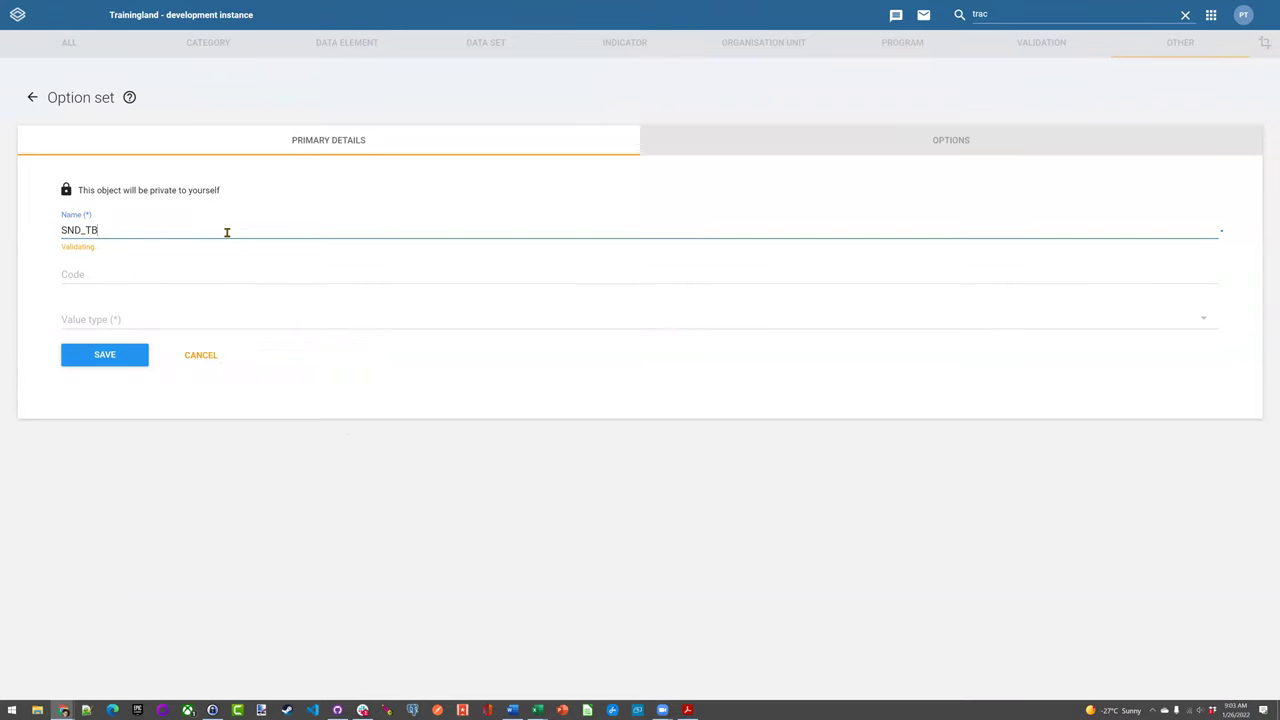
type(" - Treatment Outco")
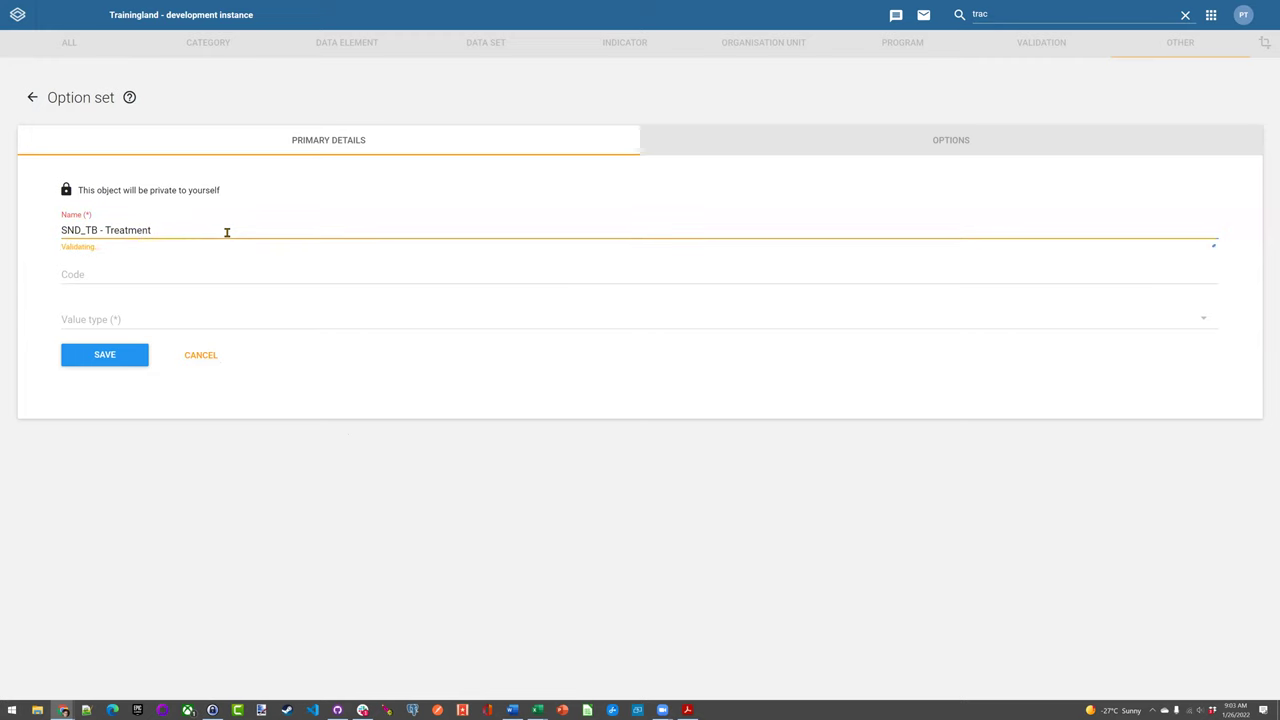
type("me")
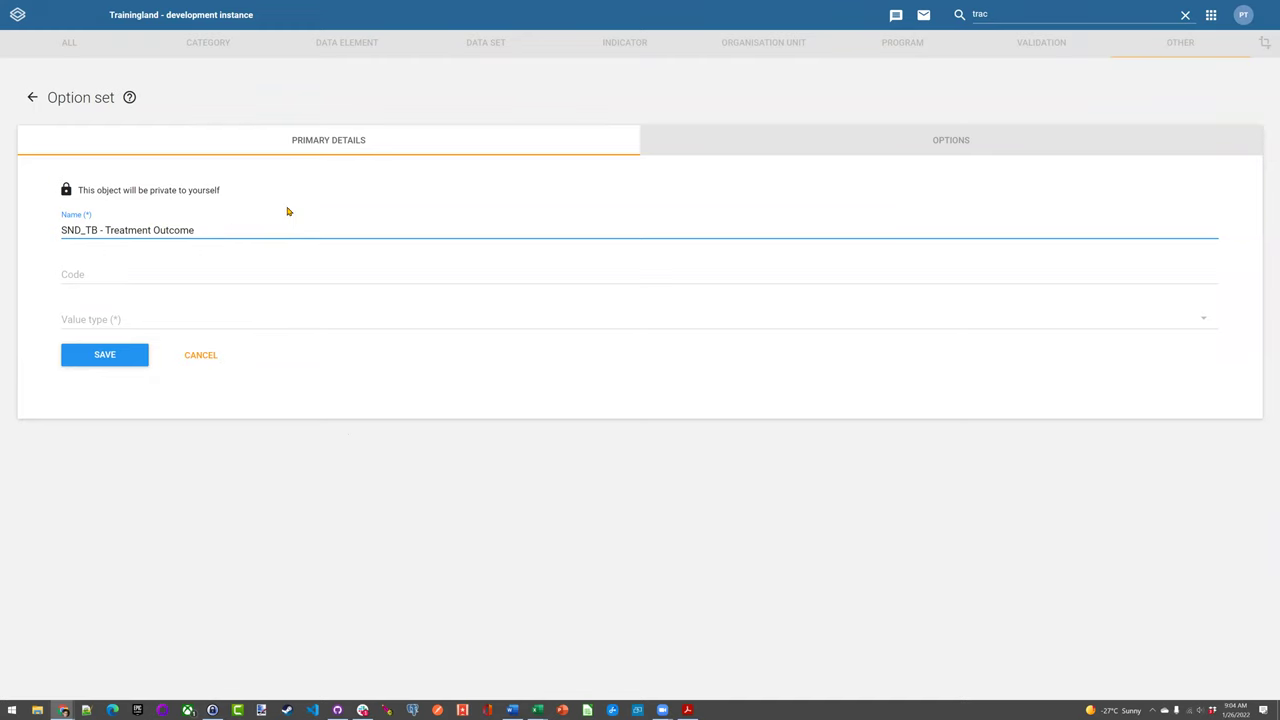
left_click(177, 271)
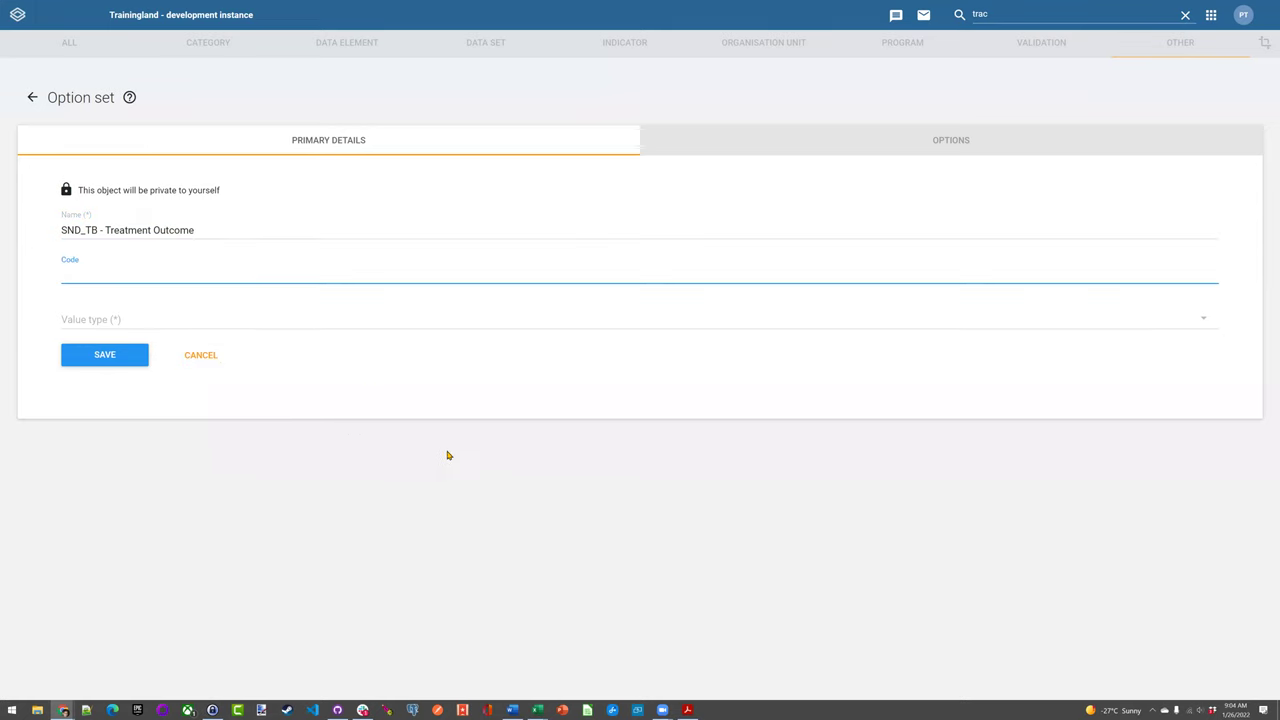
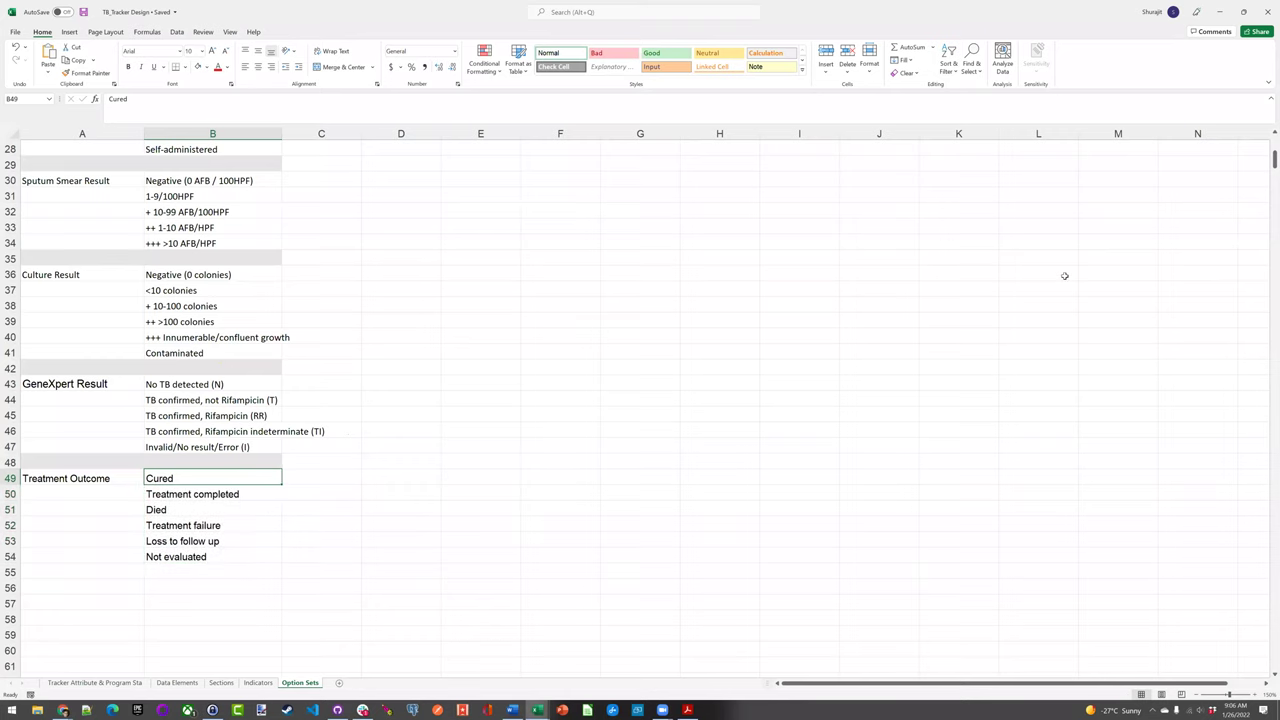
Add and save the option Cured with code Cured.
key("alt+Tab")
left_click(1218, 304)
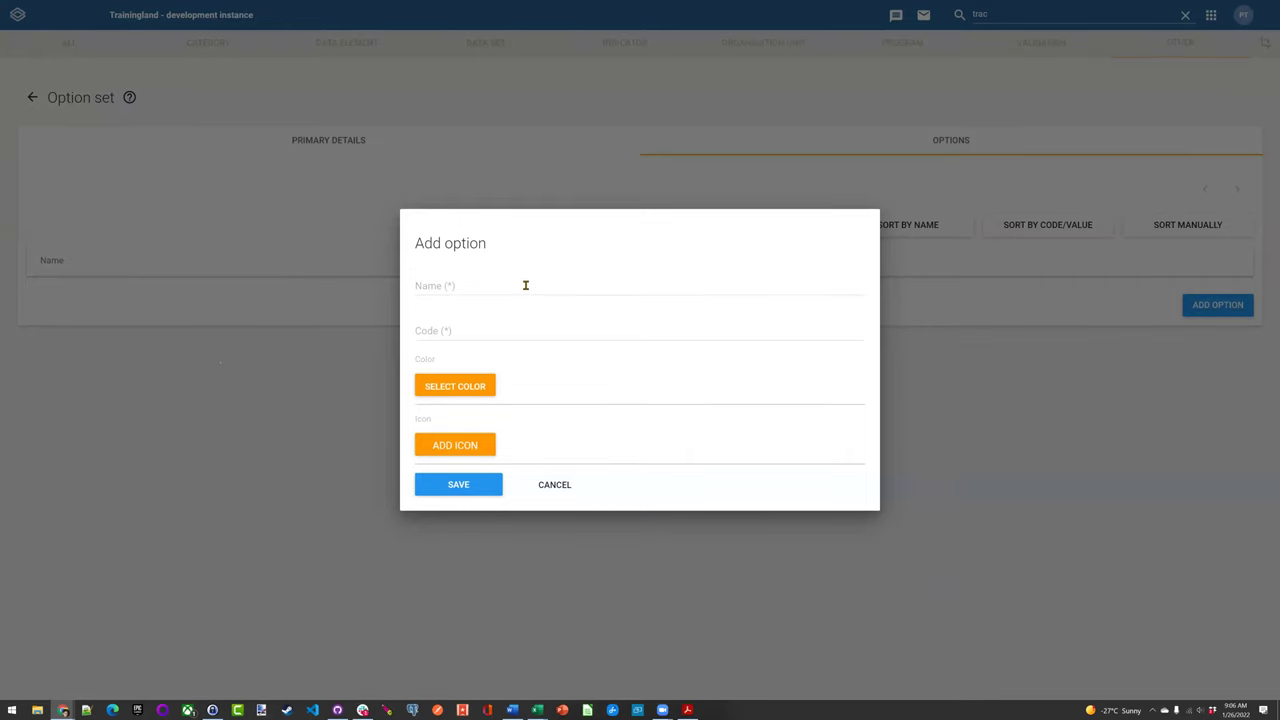
left_click(525, 285)
type("Cured")
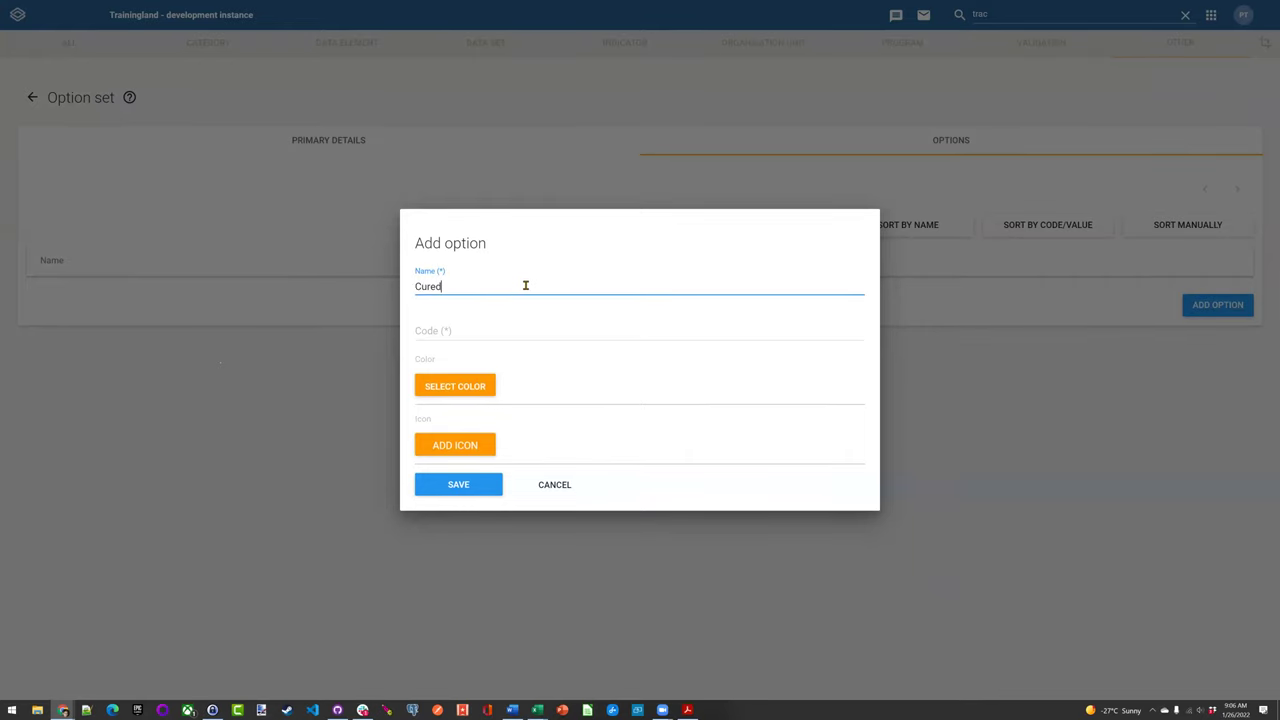
key("Tab")
type("Cured")
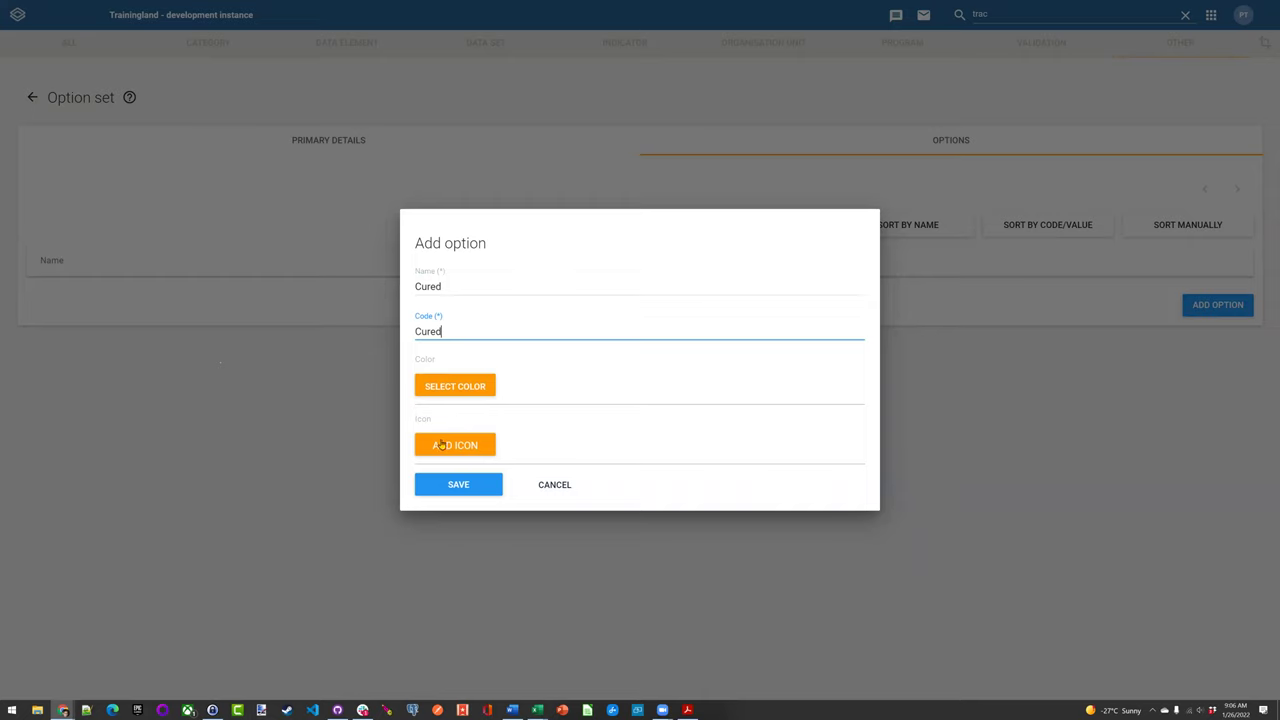
left_click(450, 485)
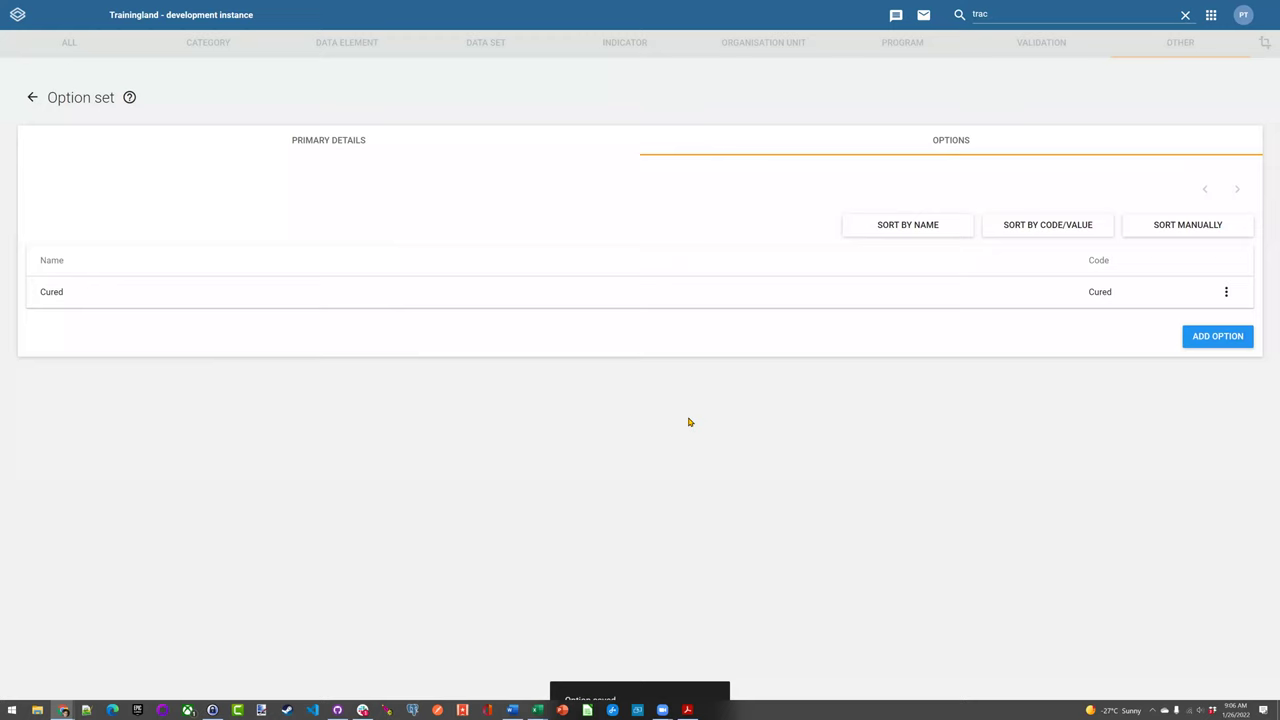
Add and save the option Treatment Completed with code Treatment_Completed.
key("alt+Tab")
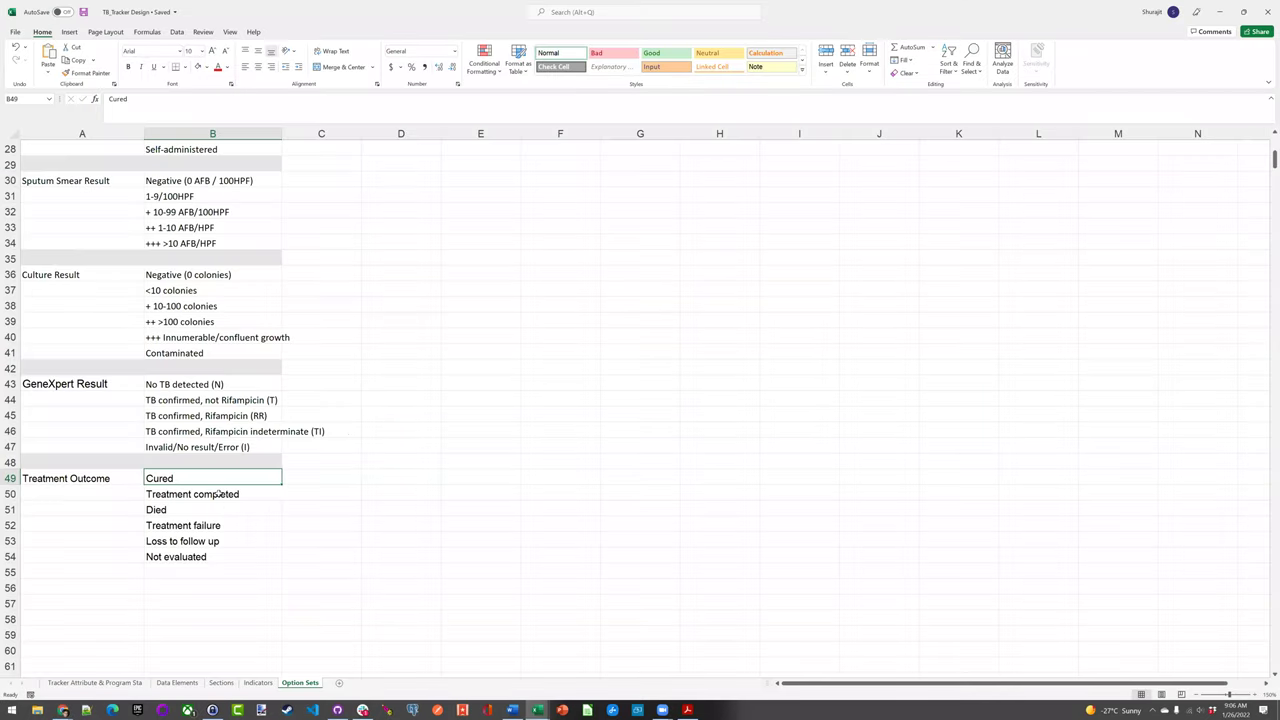
key("alt+Tab")
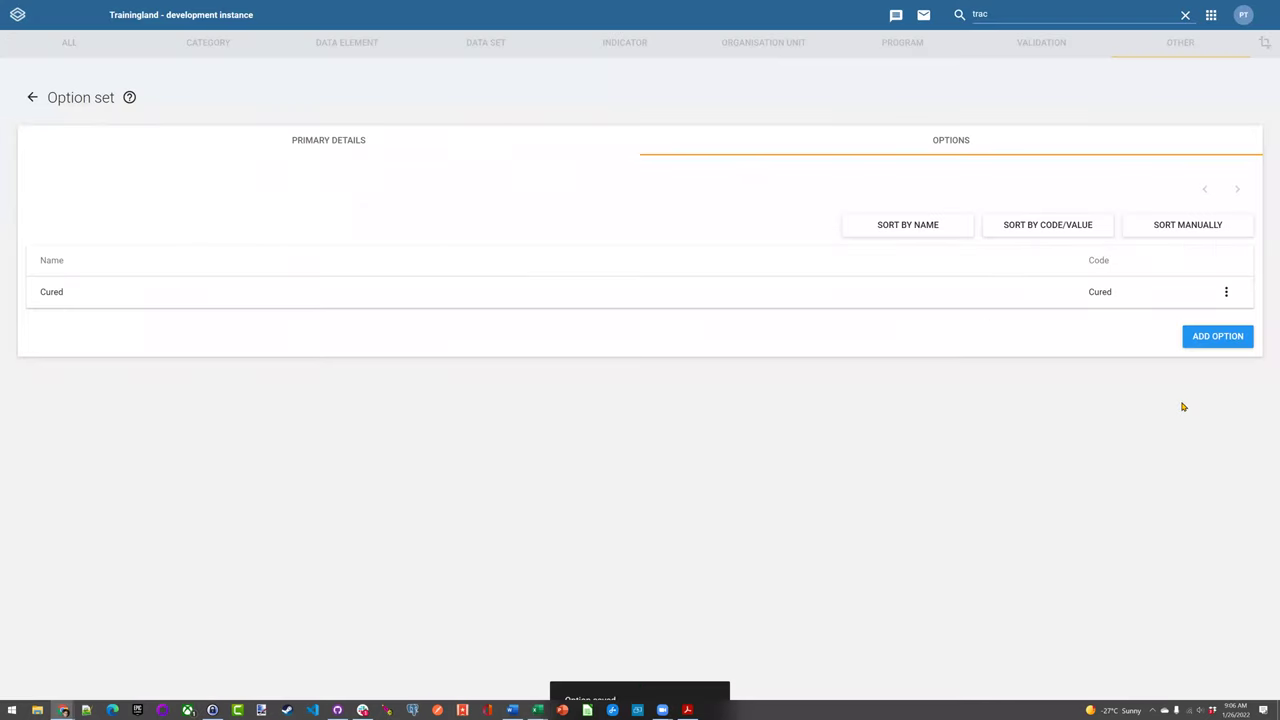
left_click(1218, 338)
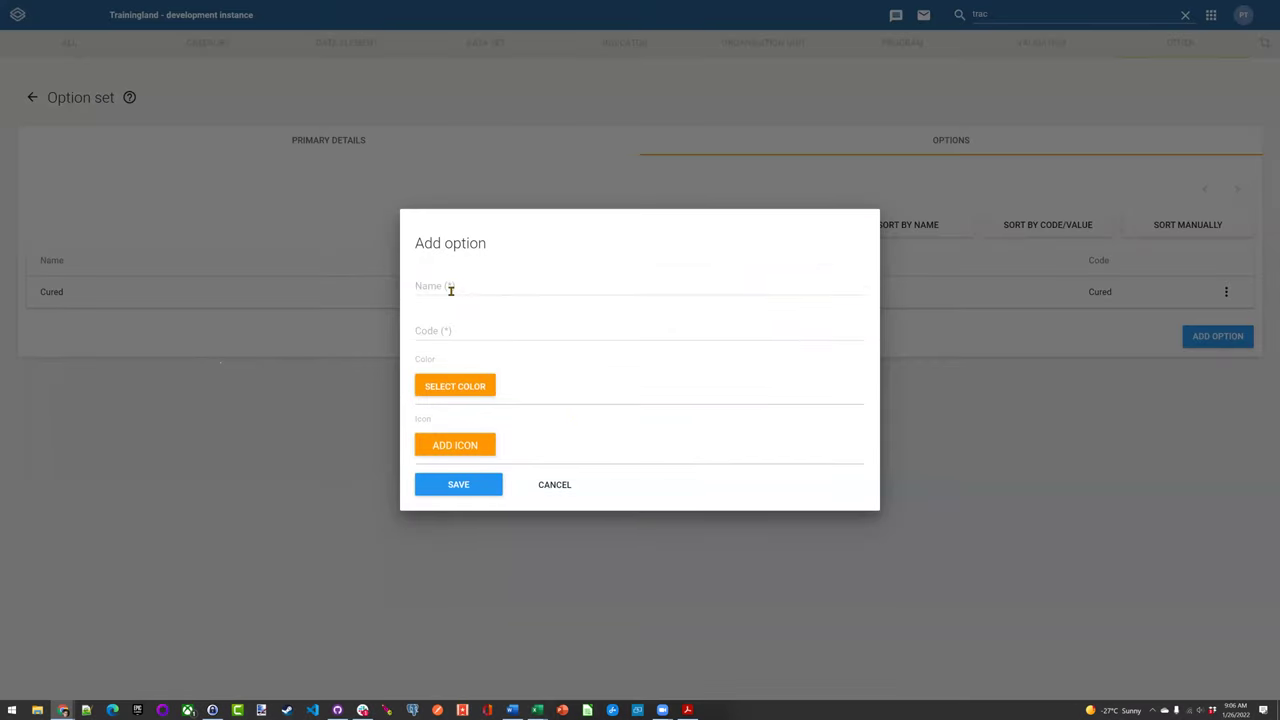
left_click(450, 289)
type("Treatment Completed")
left_click(437, 330)
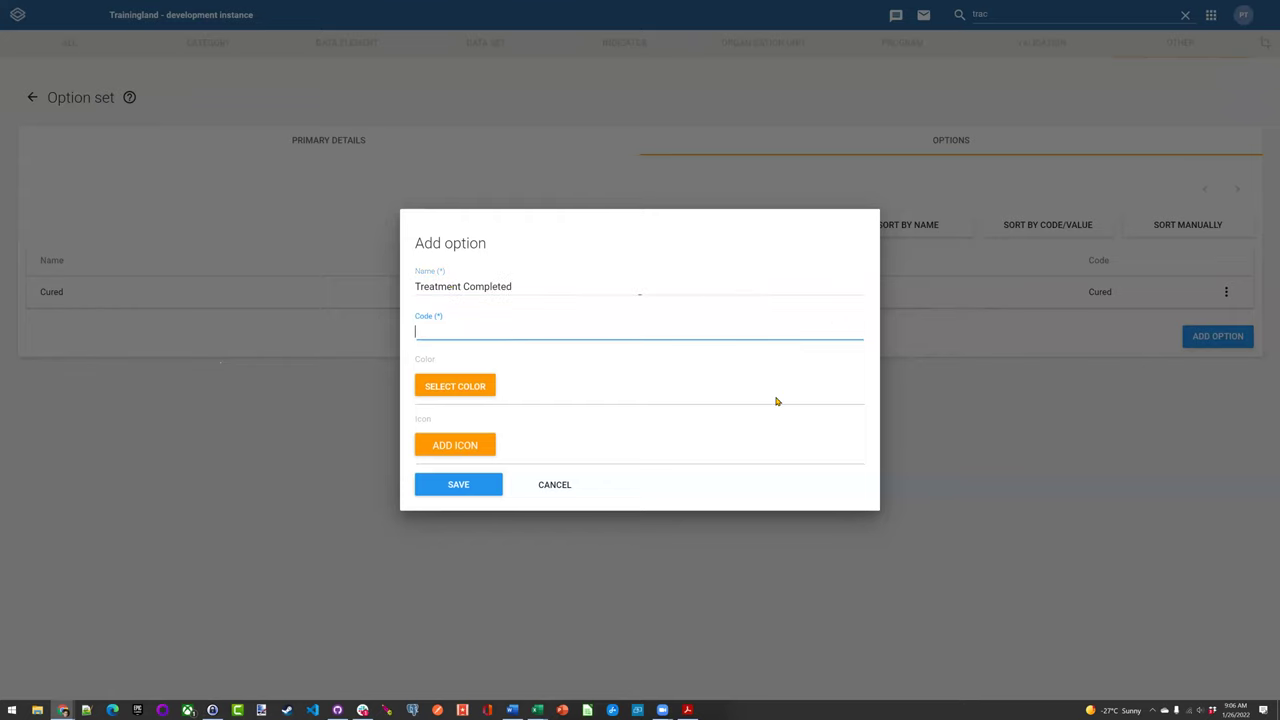
type("T")
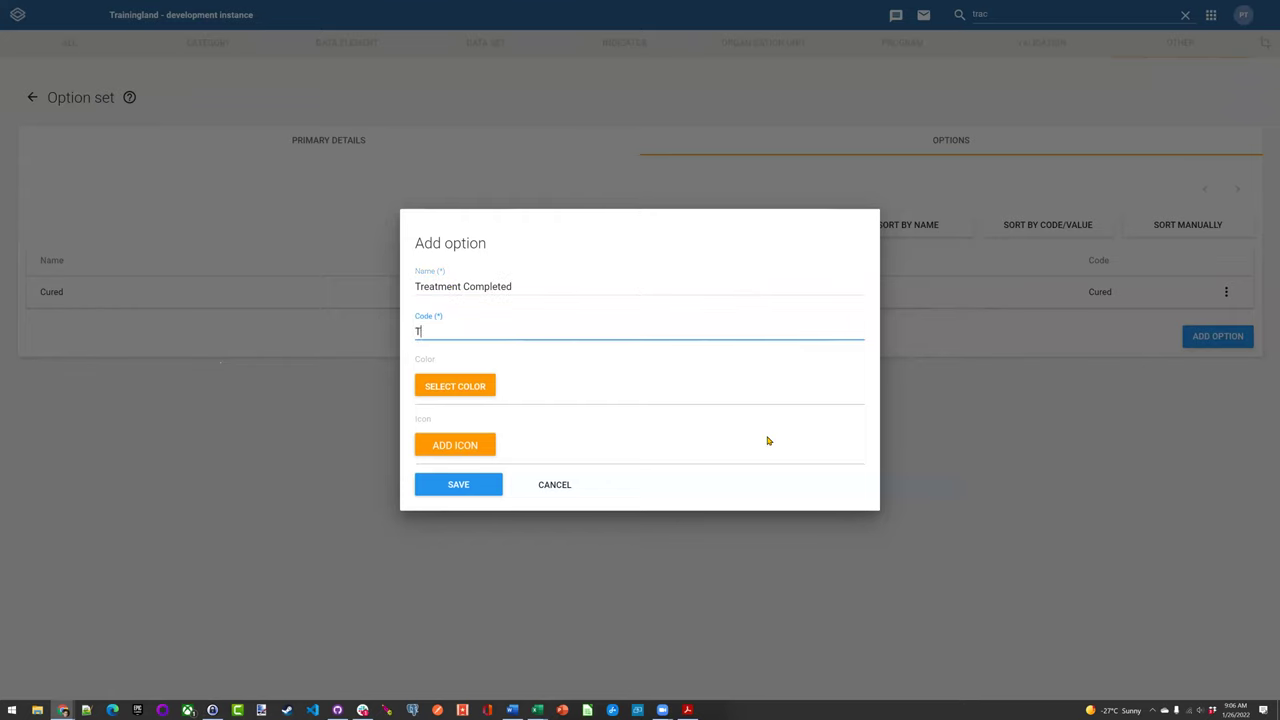
type("reatment_c")
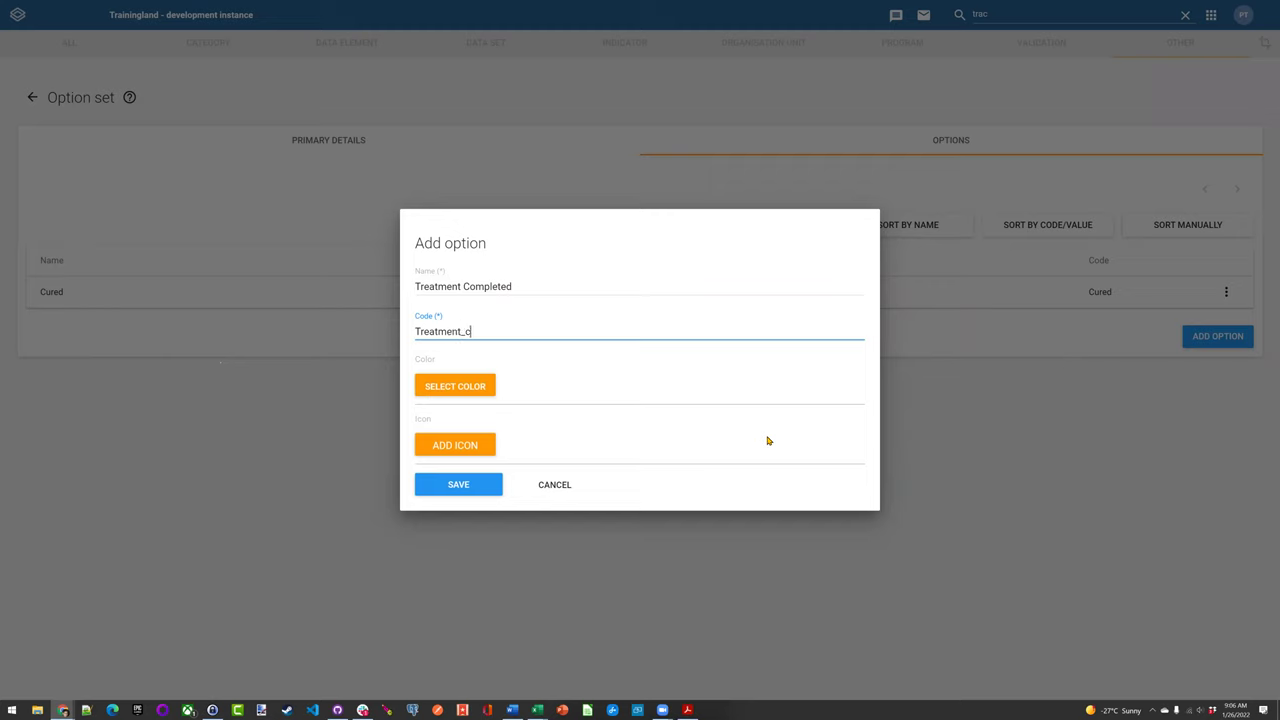
key("BackSpace")
type("Completed")
left_click(497, 489)
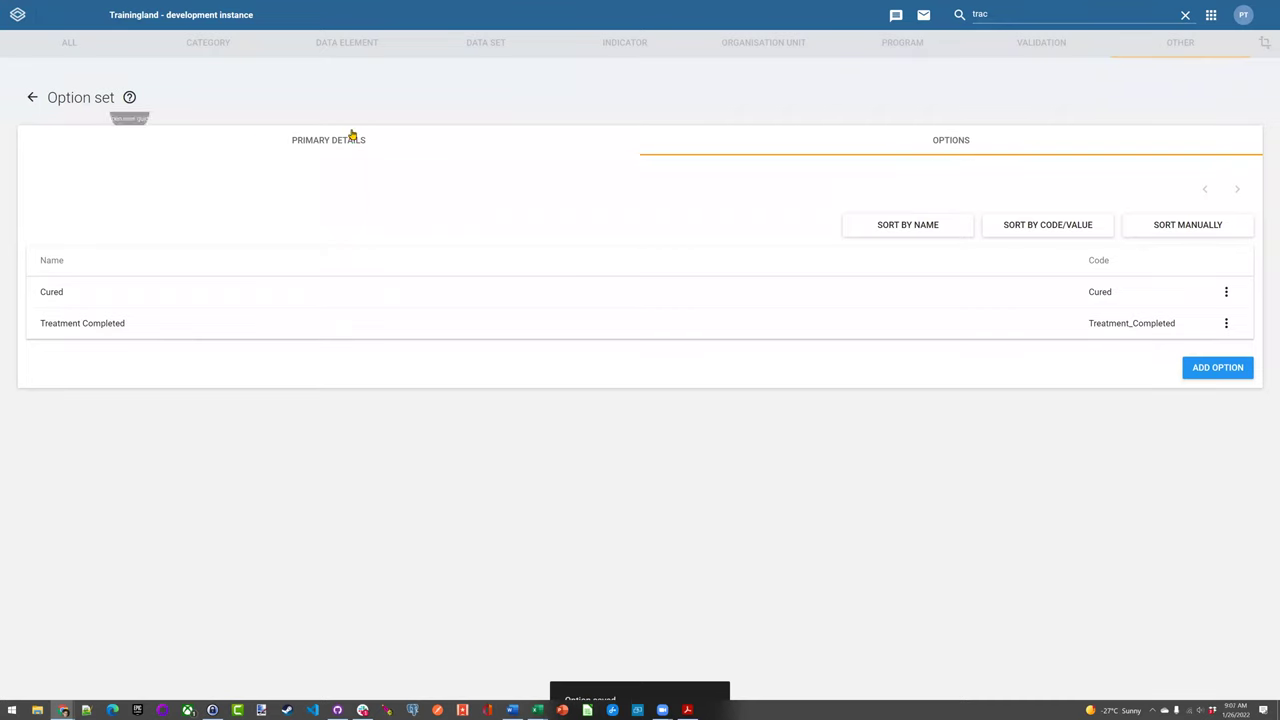
Return to the option set list showing SND_TB - Treatment Outcome, cancelling an unwanted new option set form.
left_click(32, 97)
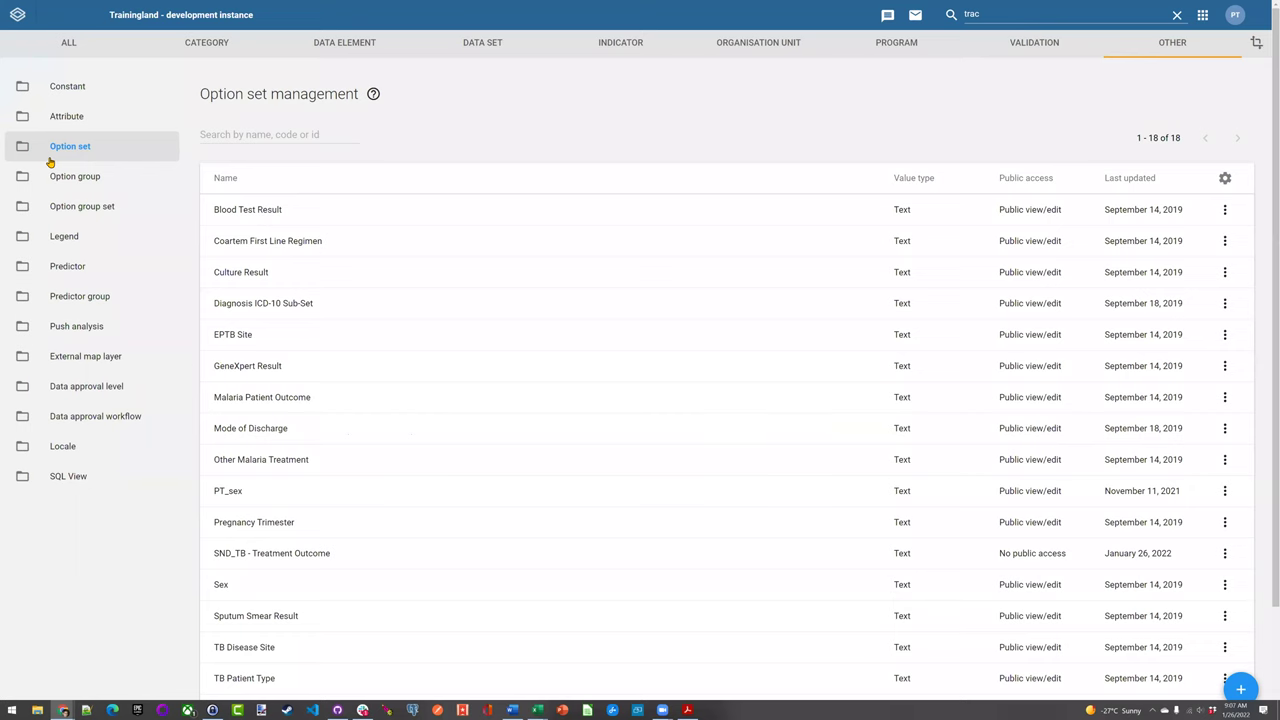
scroll(559, 377, "down", 2)
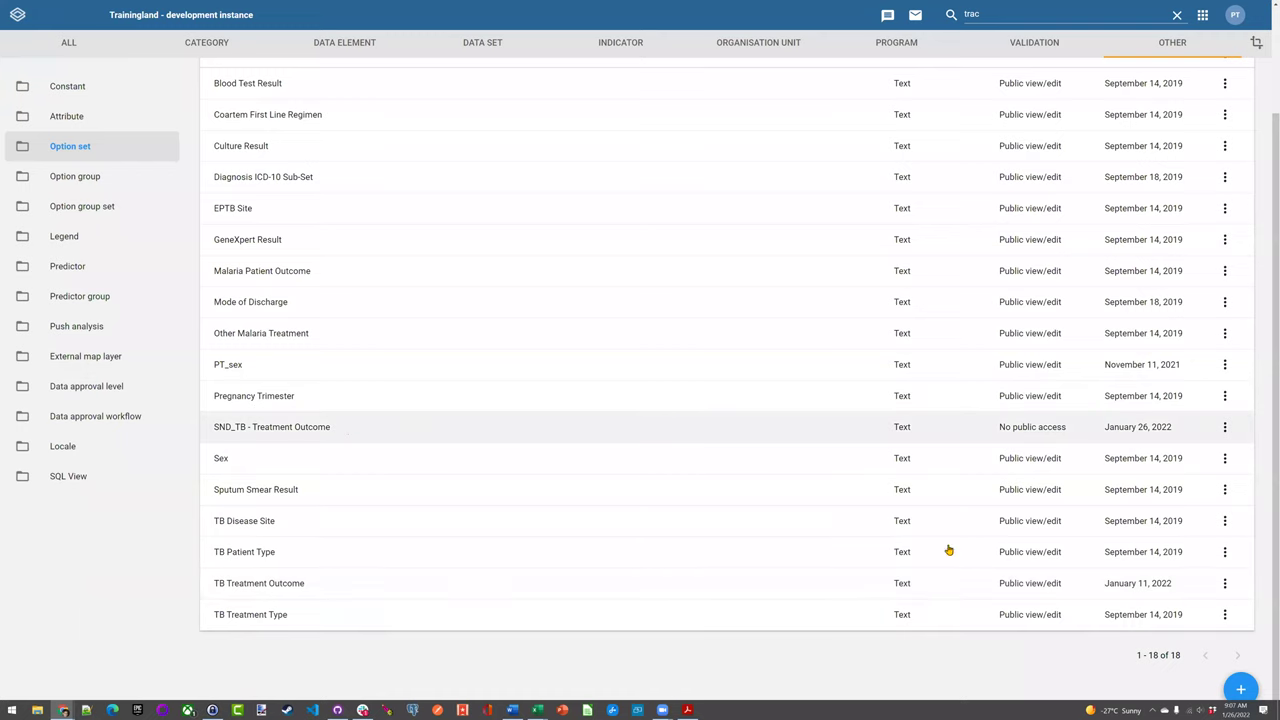
left_click(1242, 690)
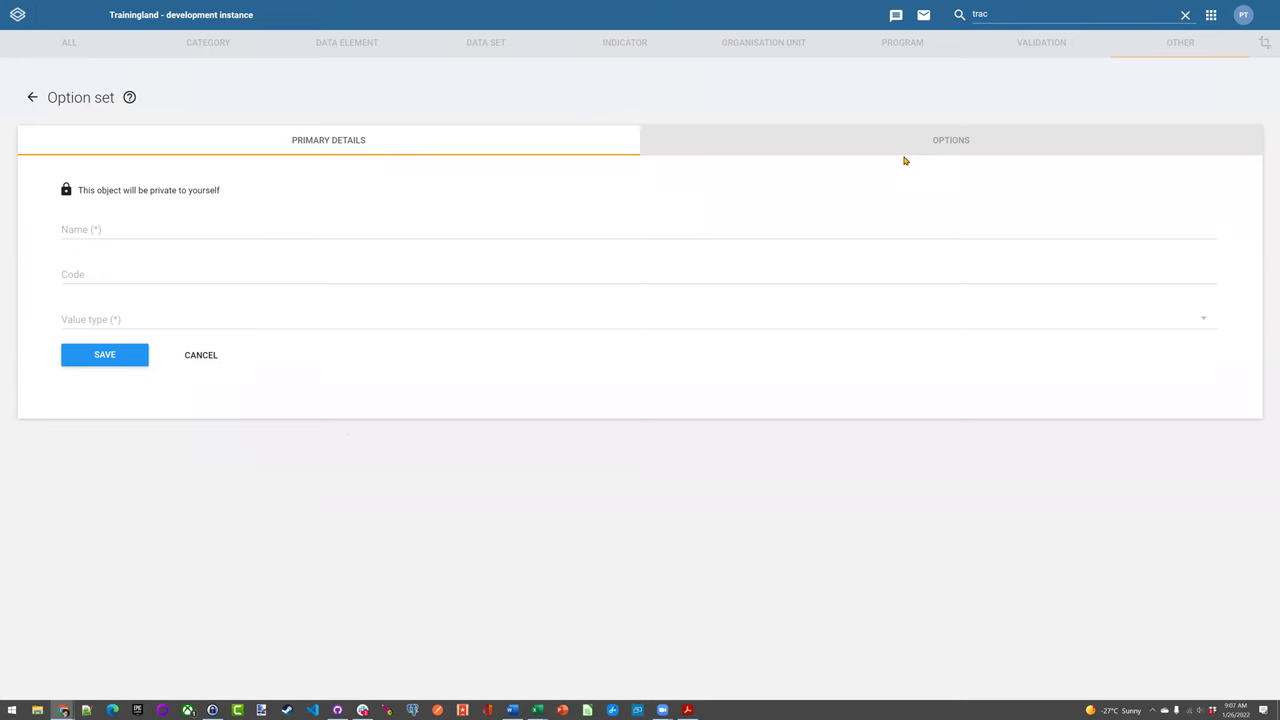
left_click(205, 355)
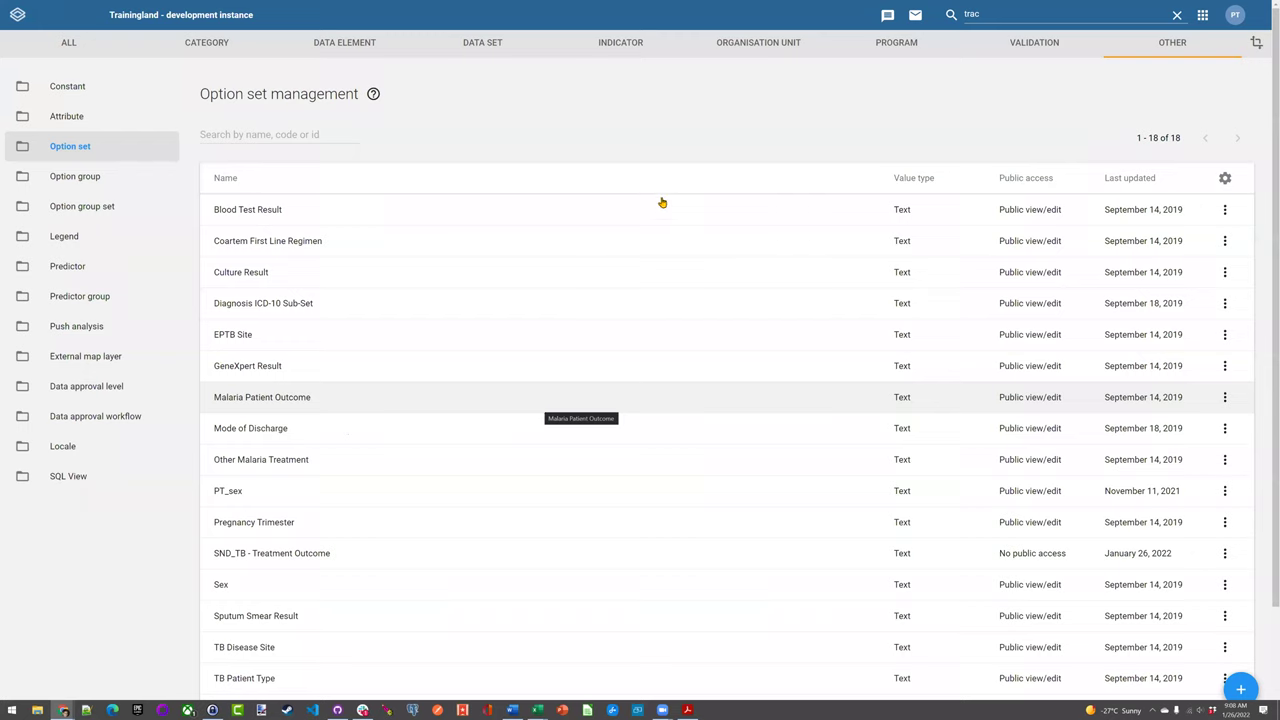
Bring up the learner's guide PDF at Exercise 2 - Identify and Create Option Sets, page 6.
left_click(689, 710)
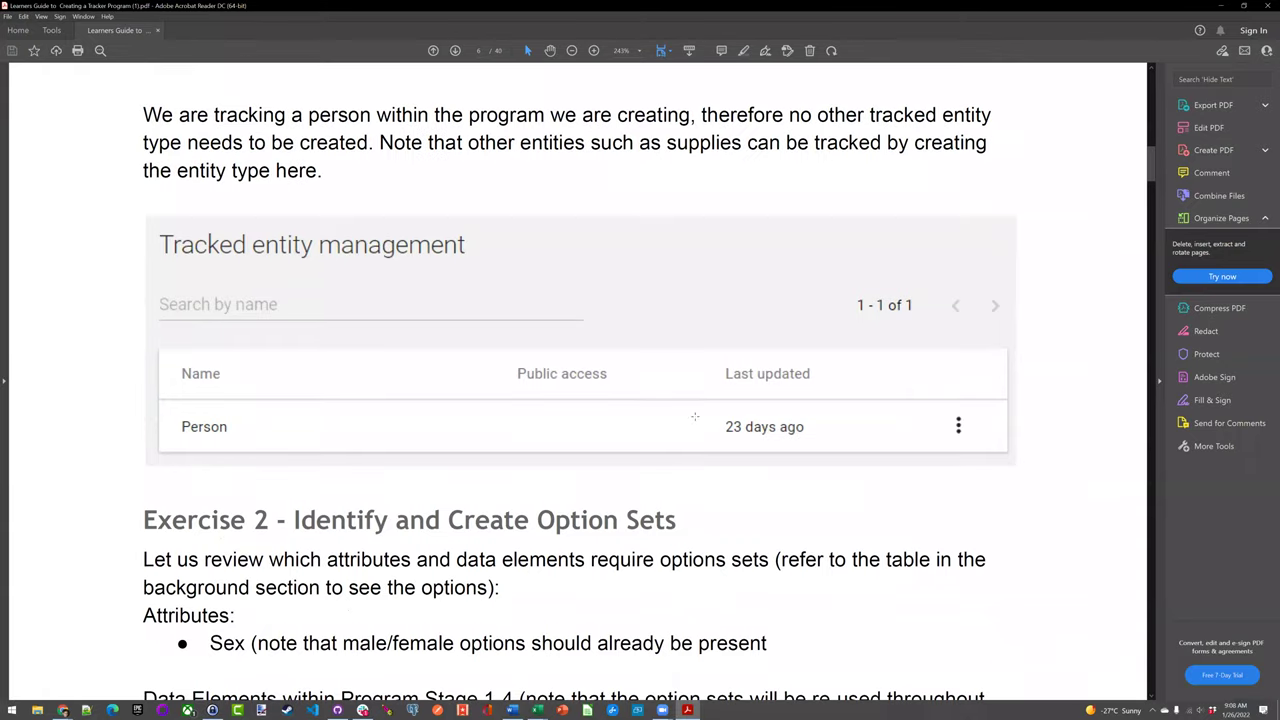
scroll(1074, 188, "up", 2)
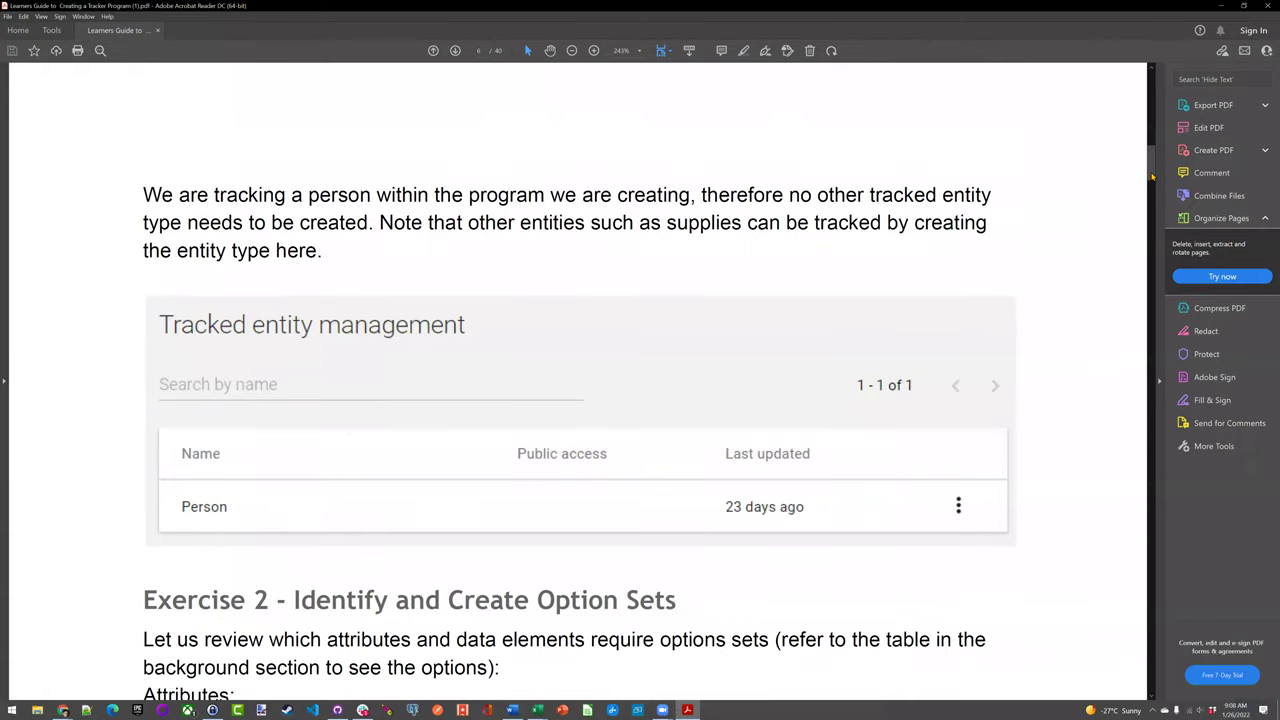
scroll(1100, 244, "up", 10)
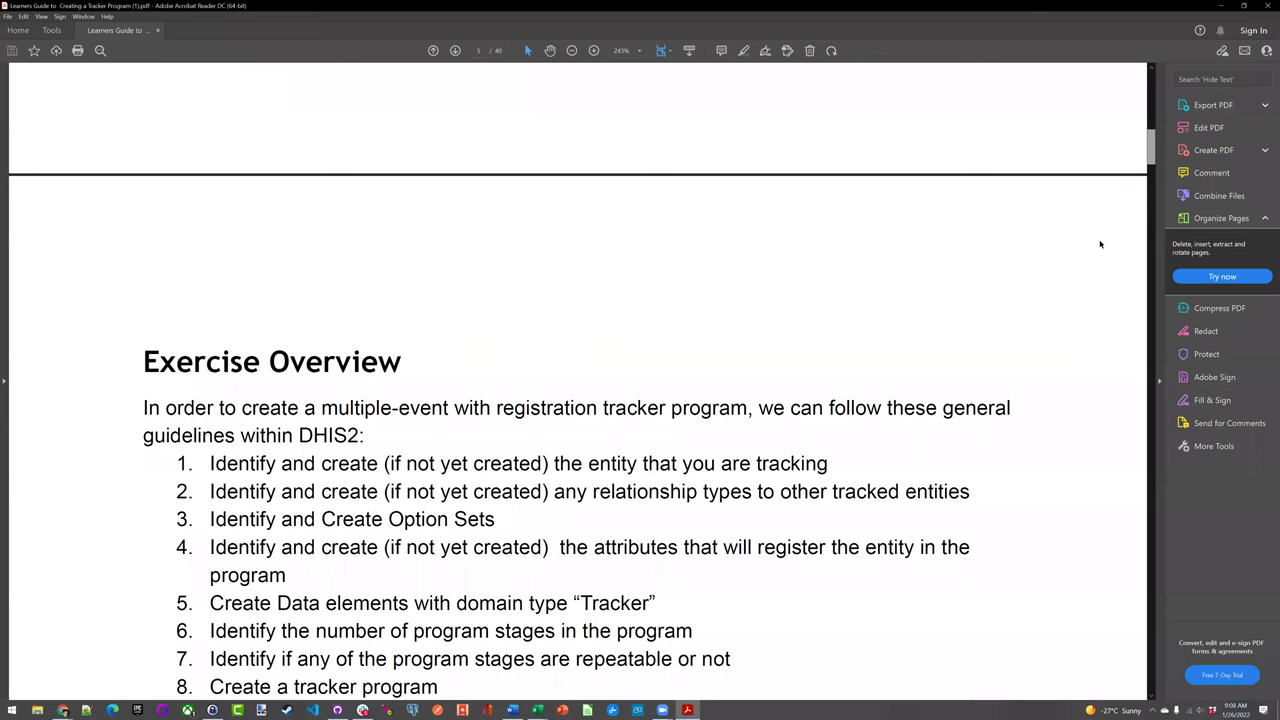
scroll(1006, 435, "down", 8)
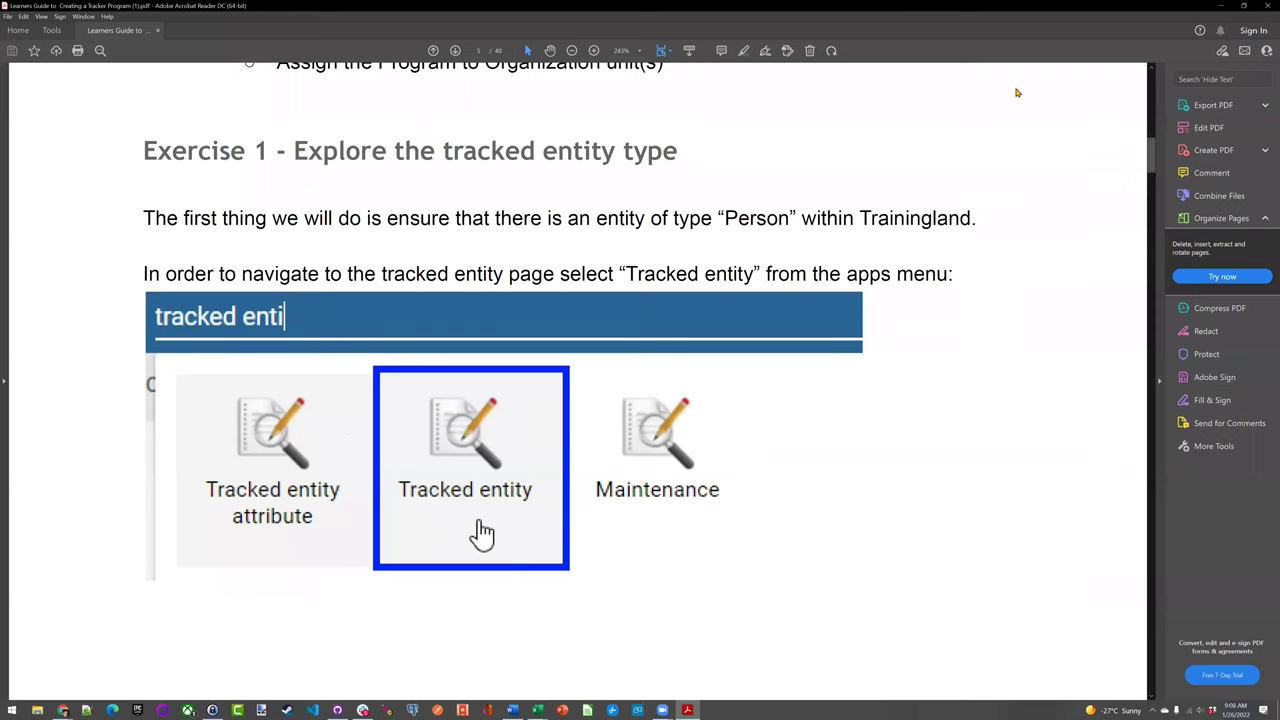
scroll(1149, 168, "down", 10)
mouse_move(1149, 168)
left_mouse_down()
mouse_move(1164, 225)
mouse_move(1163, 175)
left_mouse_up()
scroll(1020, 166, "up", 6)
scroll(1040, 338, "up", 5)
scroll(1061, 274, "up", 1)
scroll(1061, 274, "down", 2)
scroll(863, 280, "up", 5)
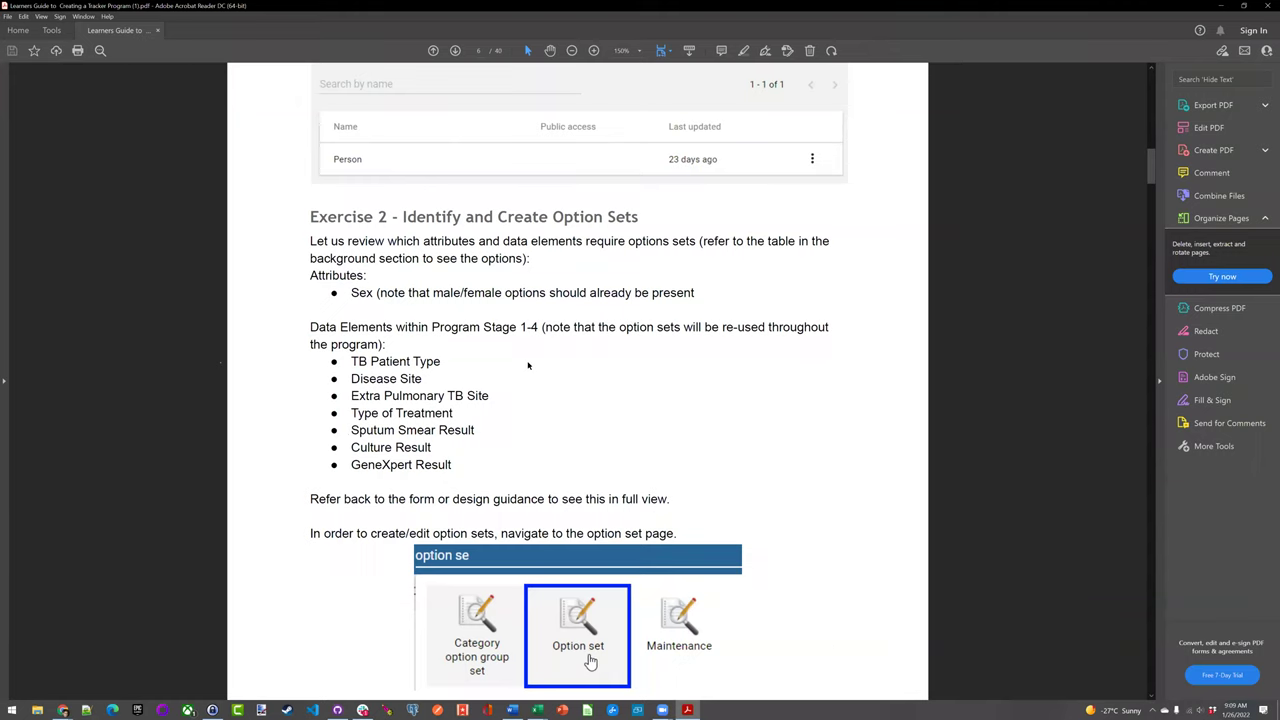
Leave full screen and show the Tracker Configuration - Level 1 Online - Global course page, zoomed in.
key("alt+Tab")
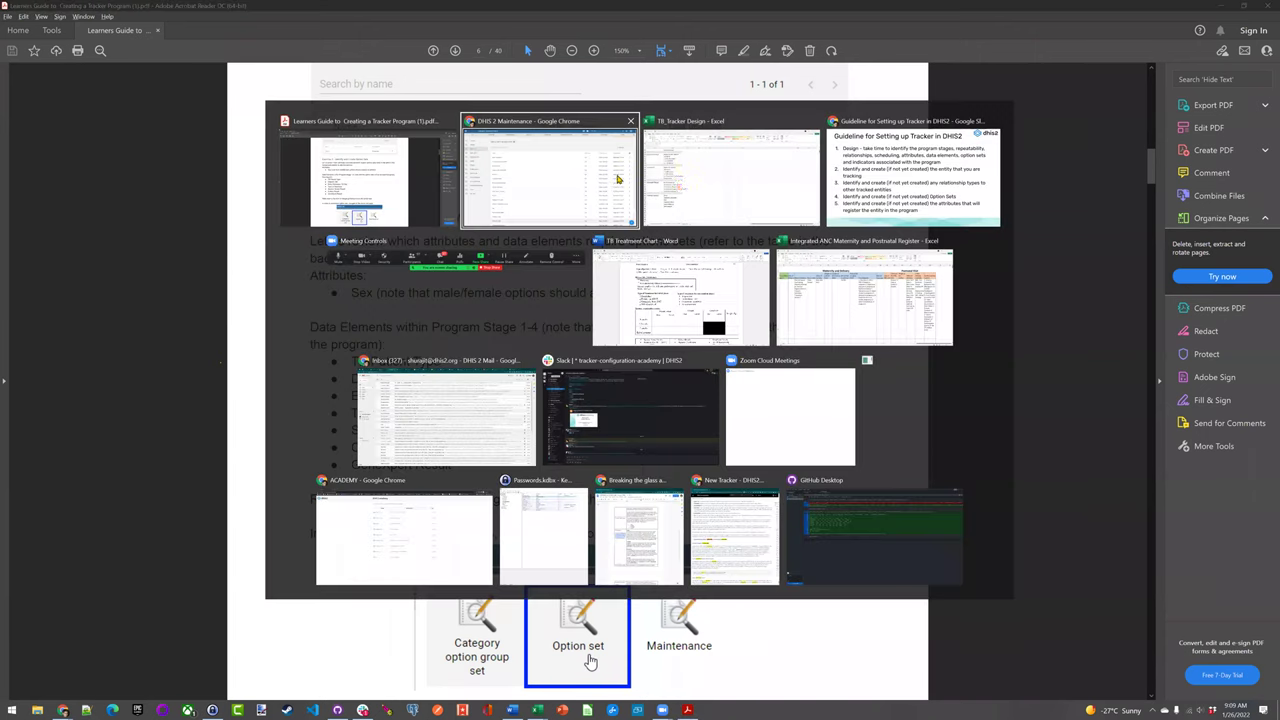
key("F11")
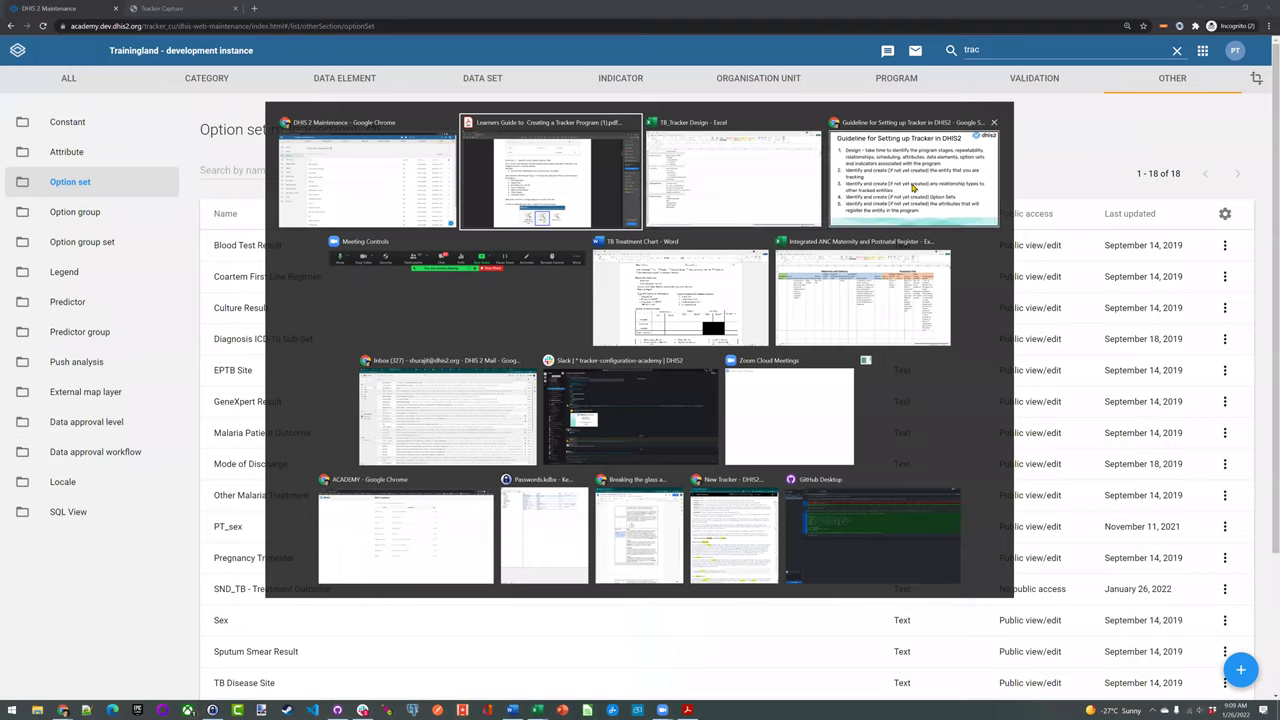
left_click(913, 190)
key("Escape")
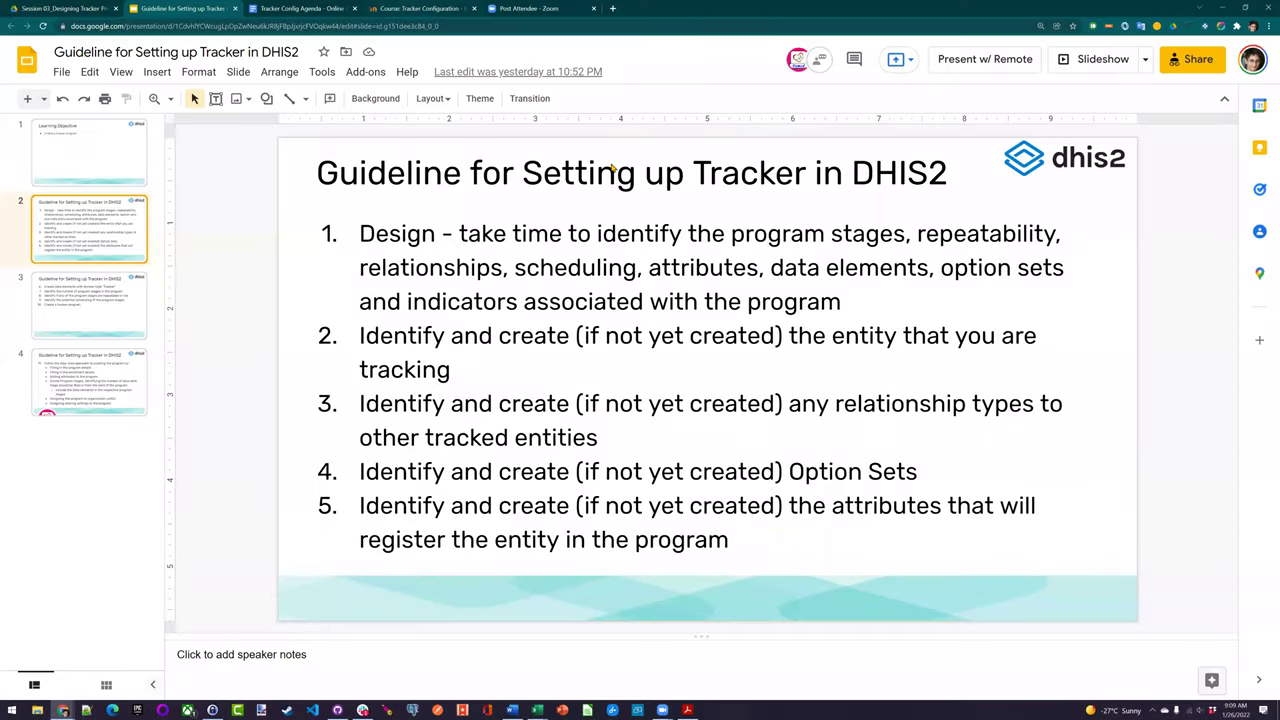
key("ctrl+4")
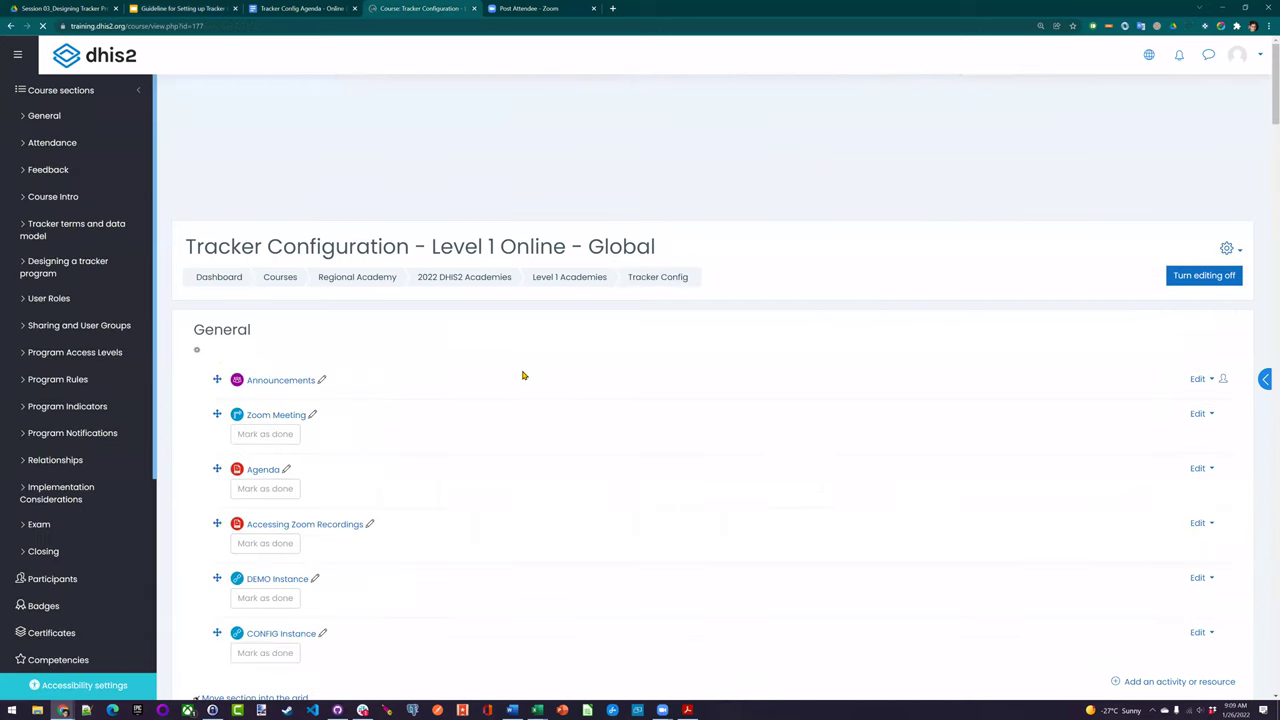
scroll(314, 380, "down", 5)
key("ctrl+plus")
key("ctrl+plus")
key("ctrl+plus")
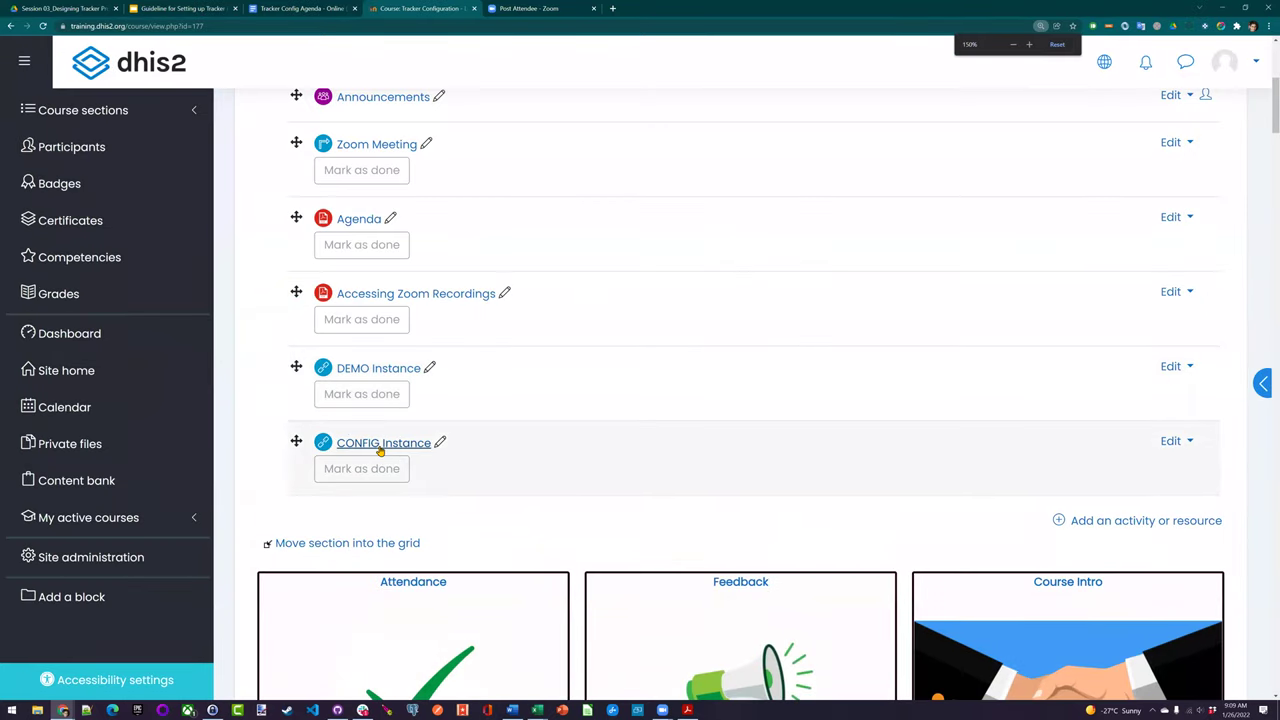